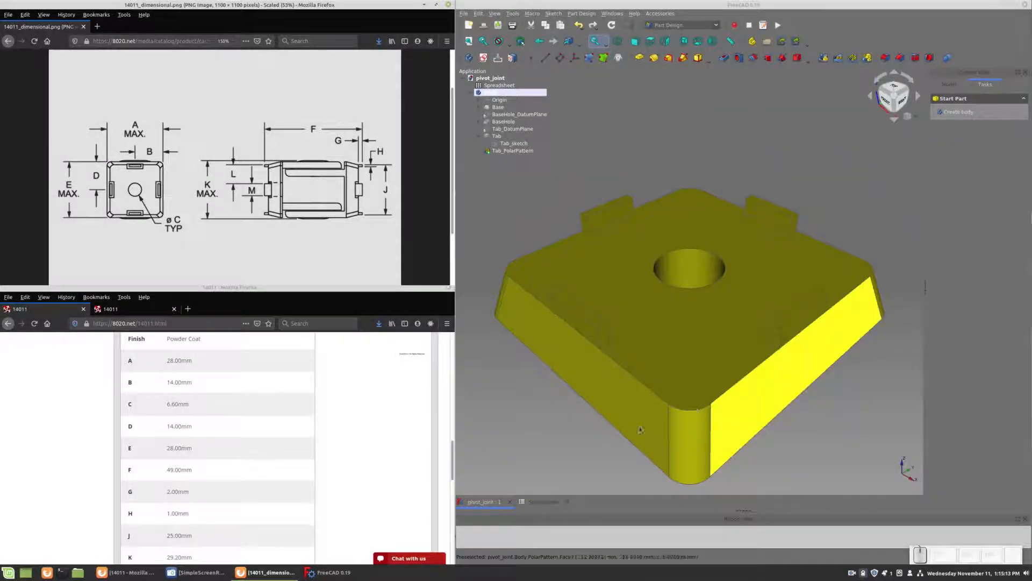
Add an "Arm thickness" row to the spreadsheet in row 9 with a value of 4.
left_click(544, 502)
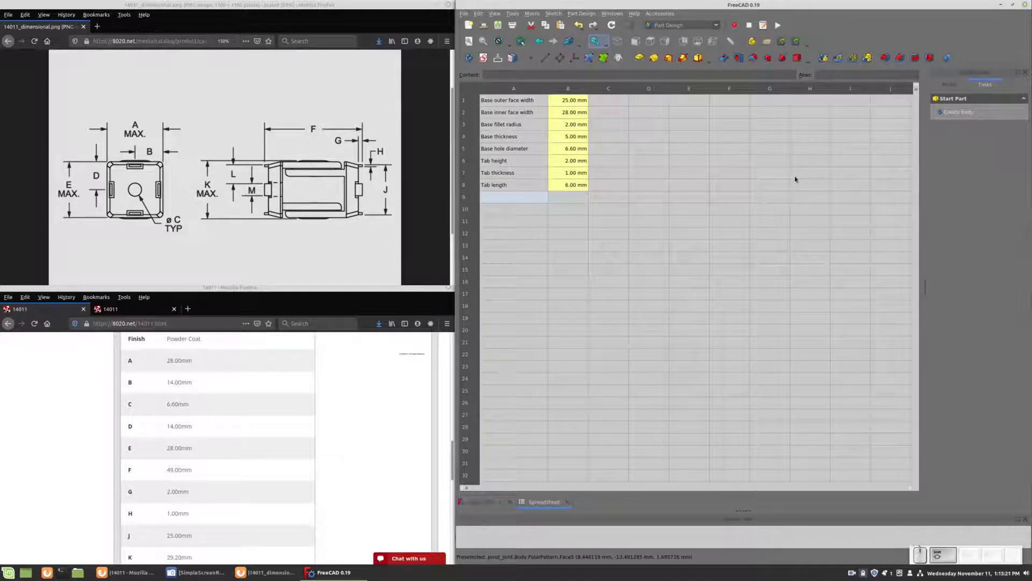
type("Arm")
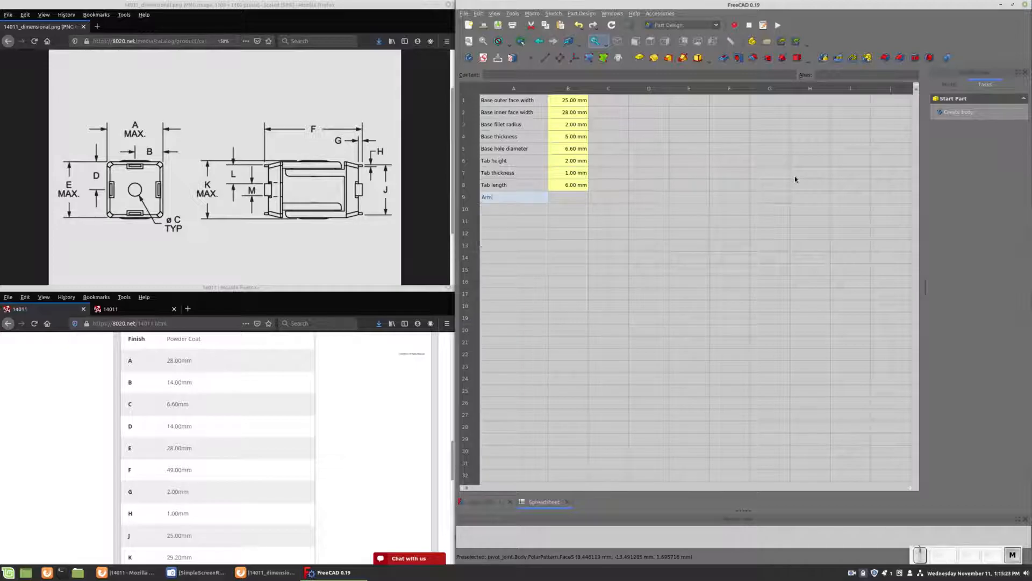
type(" lhickness")
key("Tab")
type("4")
key("Tab")
Give the arm thickness value cell B9 the display unit mm and the alias ArmThickness.
right_click(560, 196)
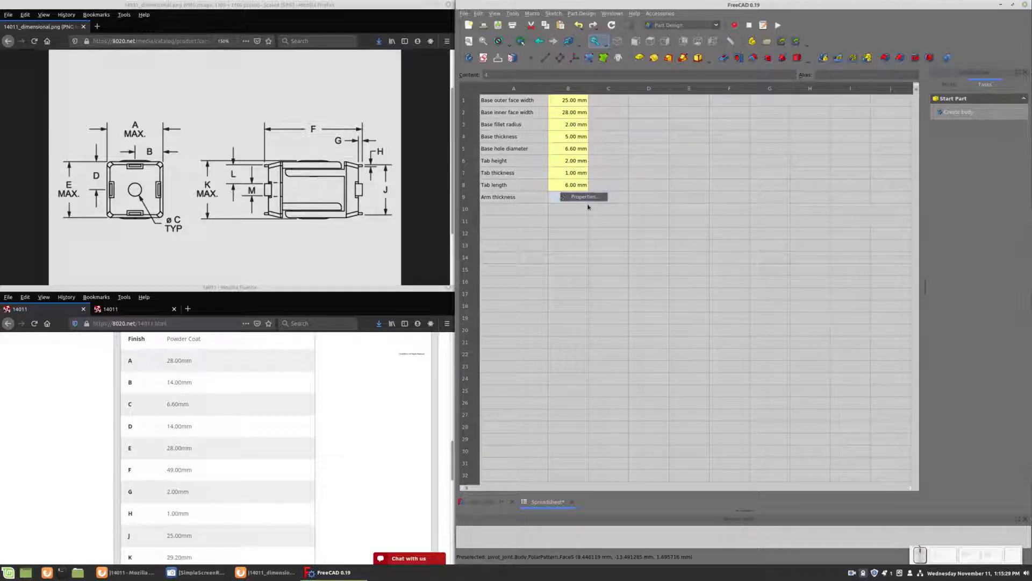
left_click(582, 197)
left_click(778, 231)
left_click(727, 246)
type("mm")
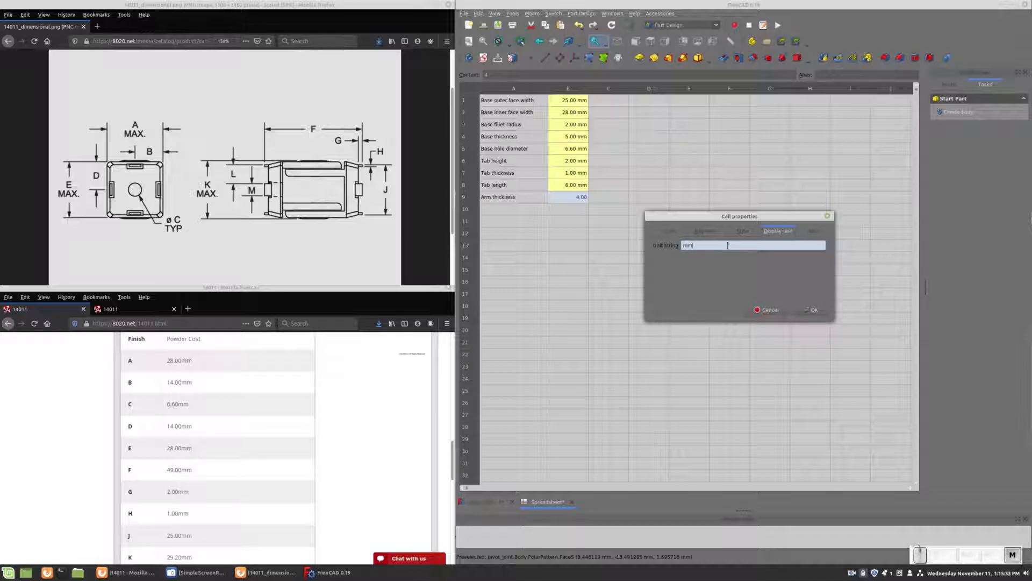
left_click(814, 231)
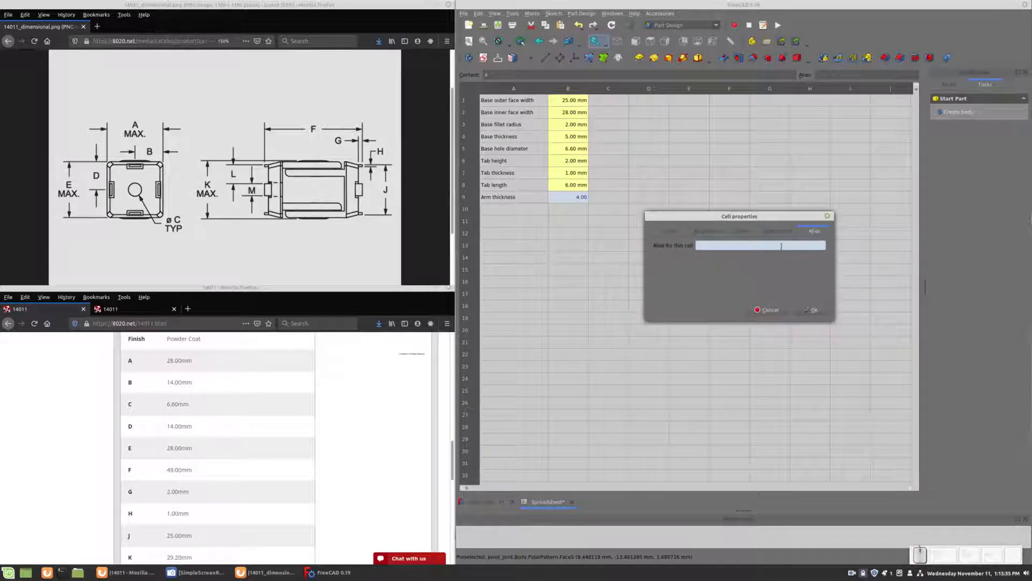
type("ArmThickness")
key("Return")
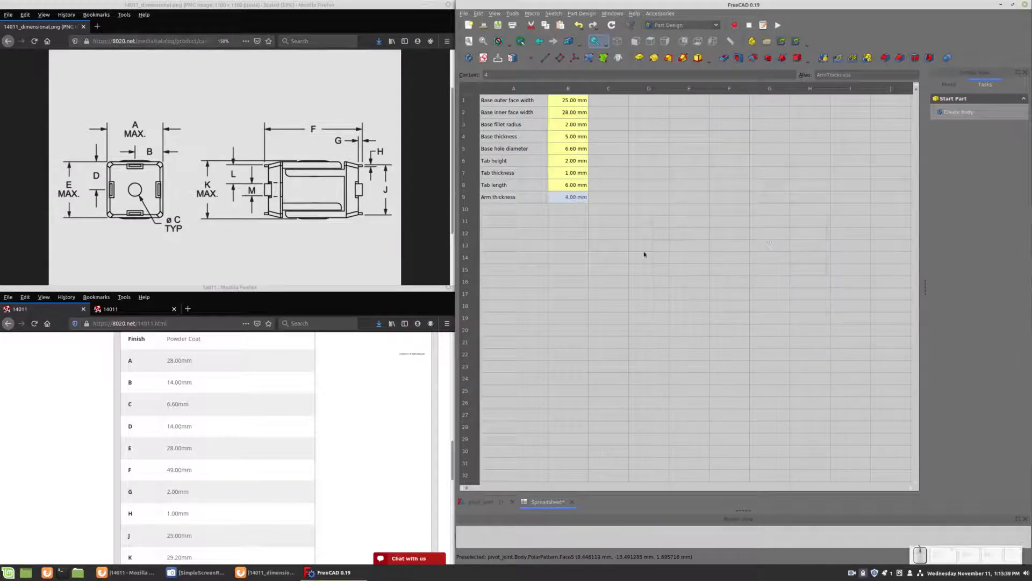
Add an "Arm clearance" row to the spreadsheet in row 10 with a value of 1.
left_click(520, 211)
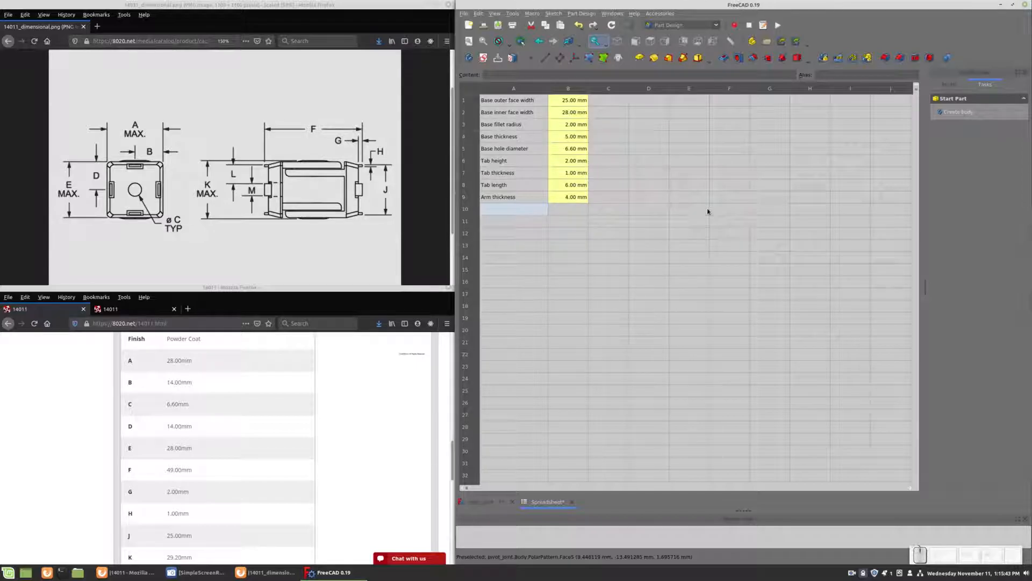
type("A")
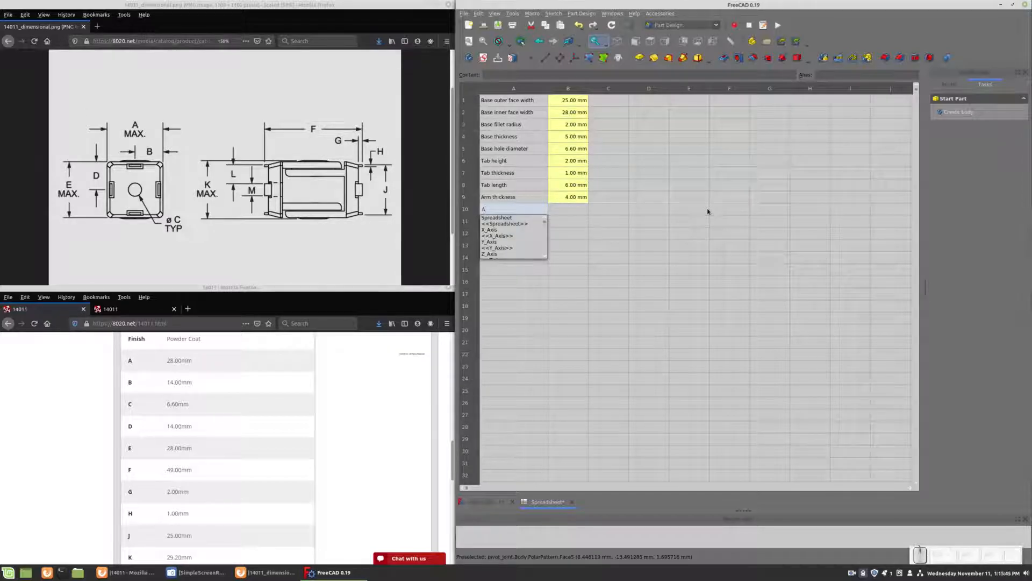
type("rm clearance")
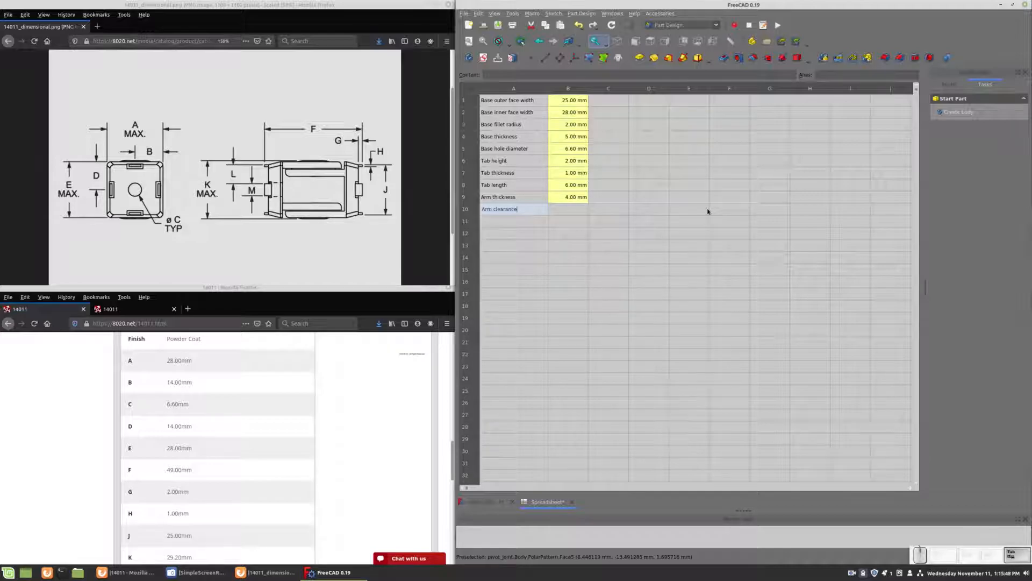
key("Tab")
type("2")
key("Tab")
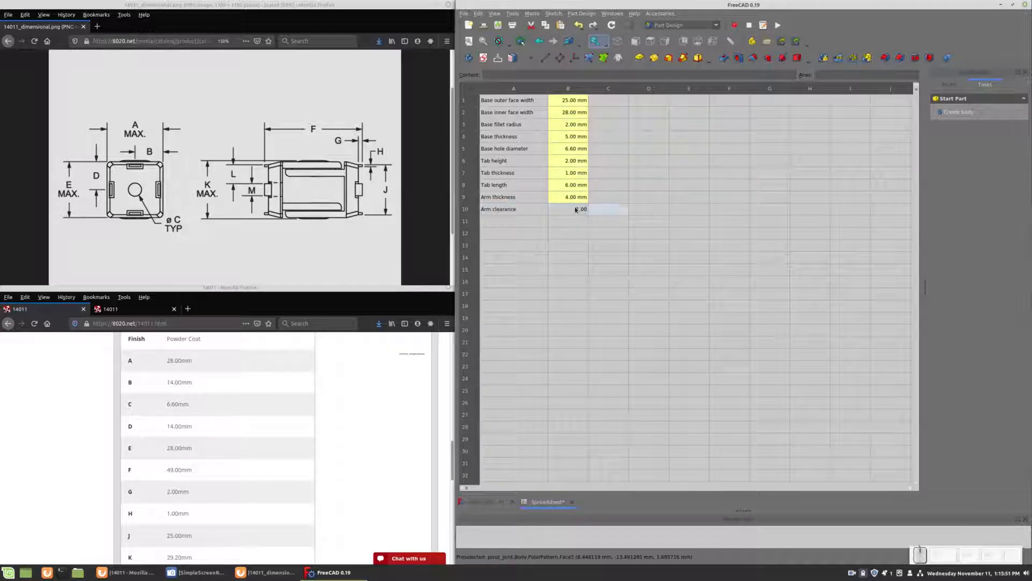
Give the arm clearance value cell B10 the display unit mm and the alias ArmClearance.
left_click(569, 211)
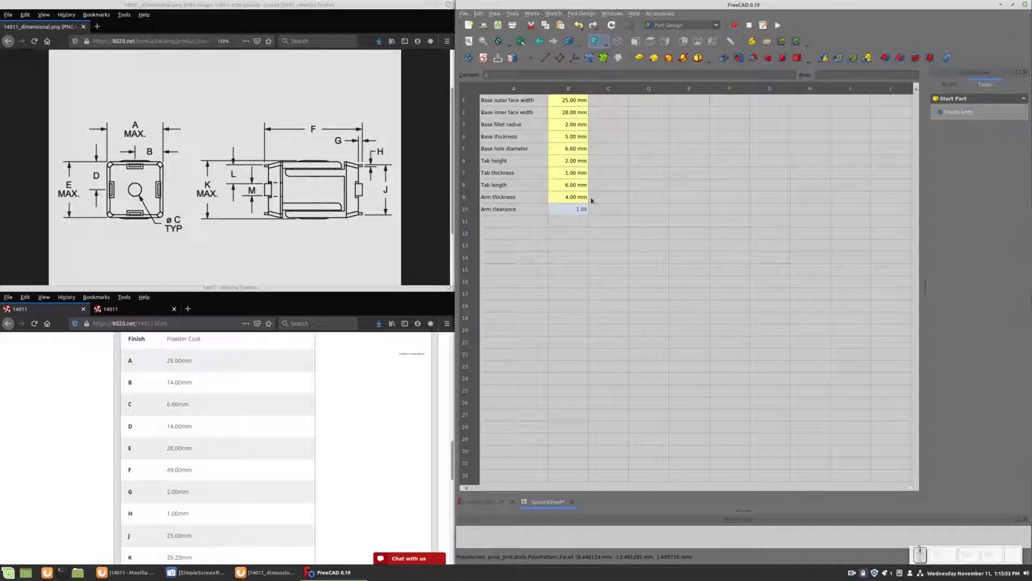
right_click(567, 212)
left_click(578, 212)
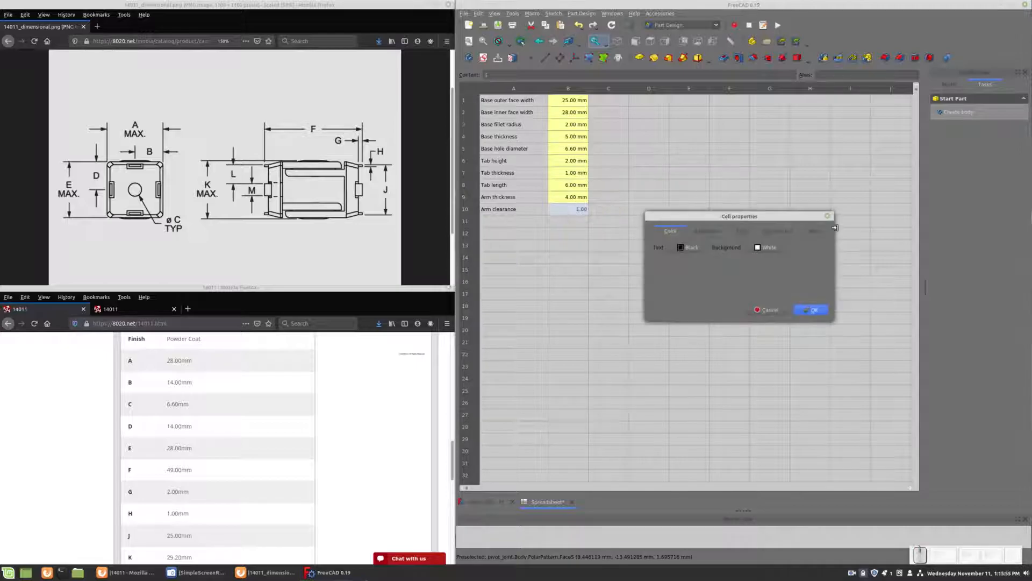
left_click(778, 231)
left_click(747, 245)
type("mm")
left_click(818, 230)
left_click(797, 243)
type("ArmClearance")
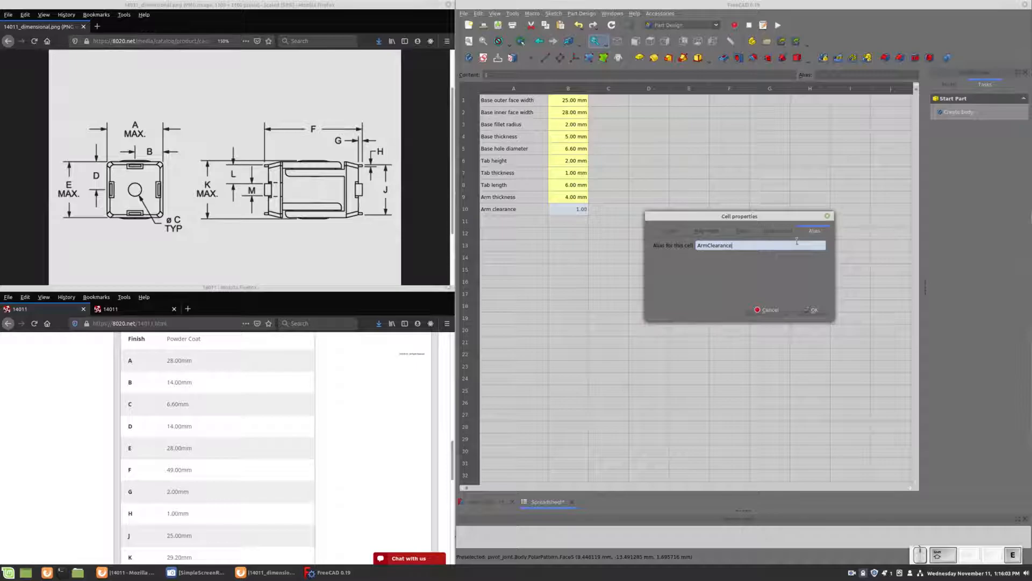
key("Return")
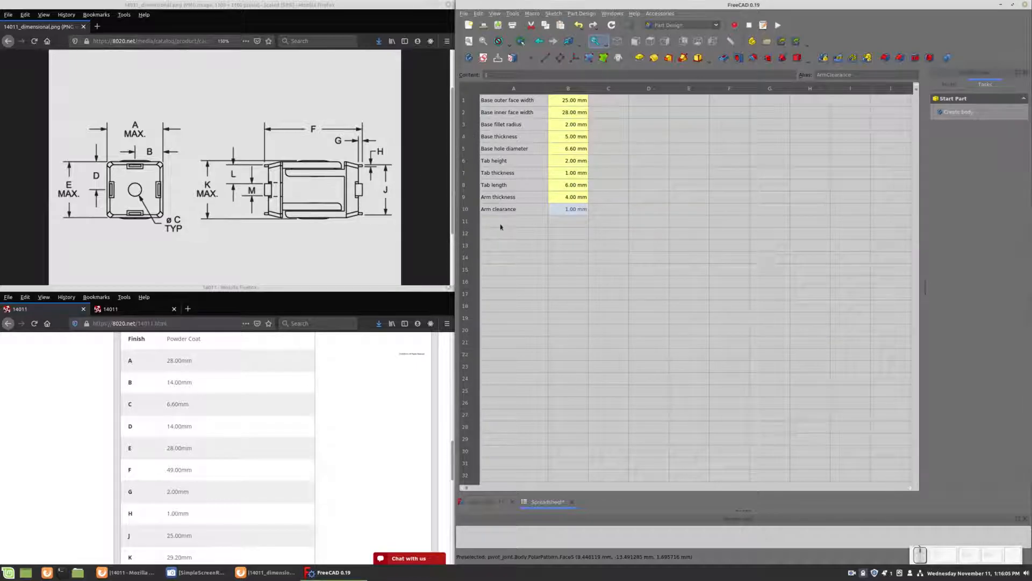
Return to the pivot_joint model and create a datum plane on the base's bottom face using the Plane face attachment mode.
left_click(503, 227)
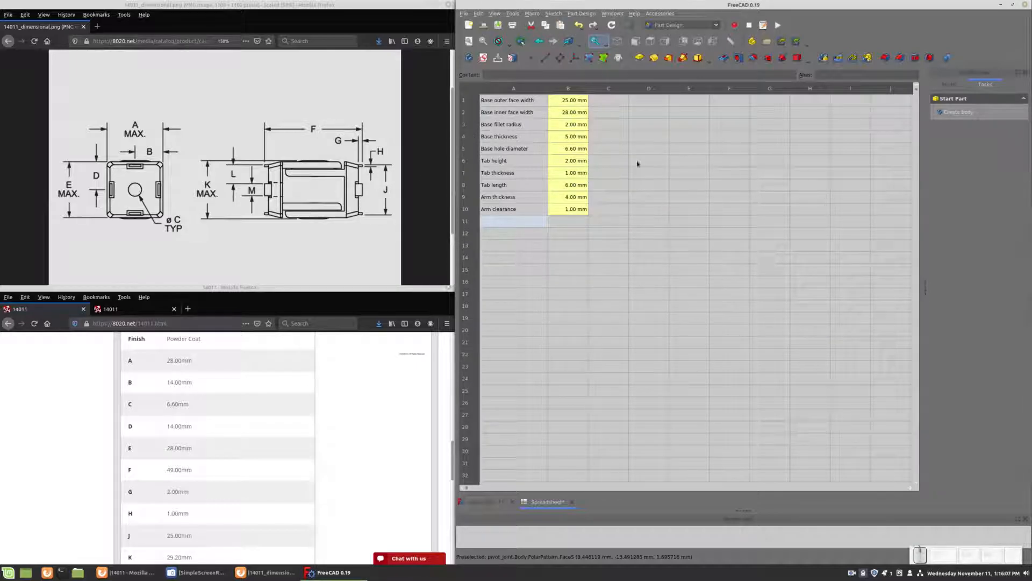
left_click(564, 234)
left_click(499, 504)
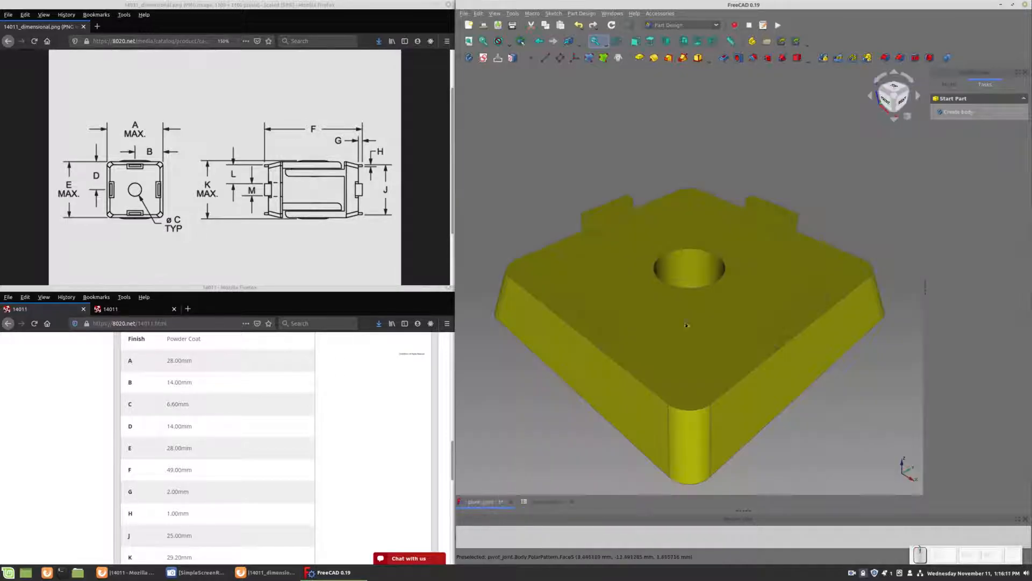
middle_click_drag(837, 440, 770, 259)
left_click(766, 257)
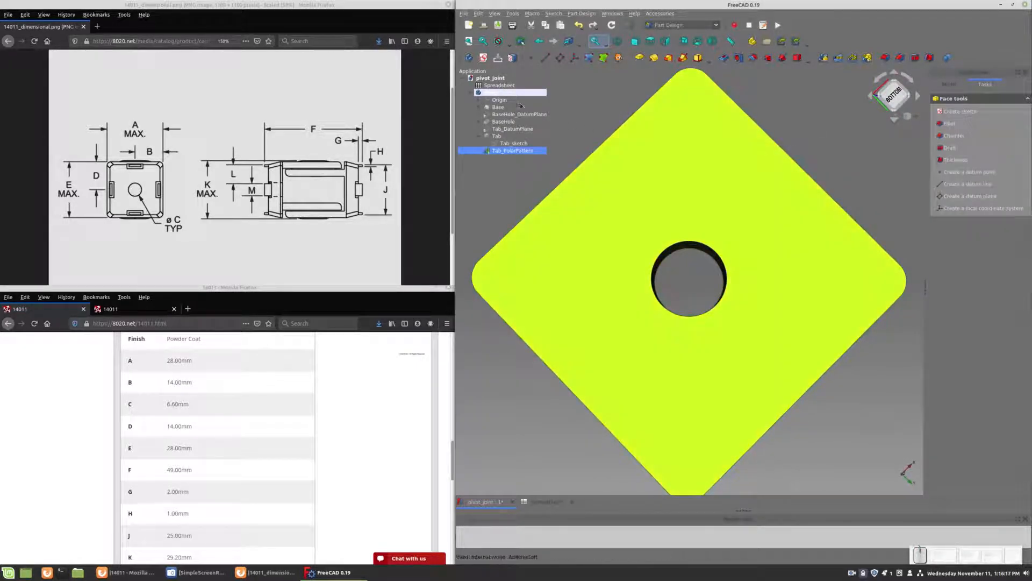
left_click(662, 174)
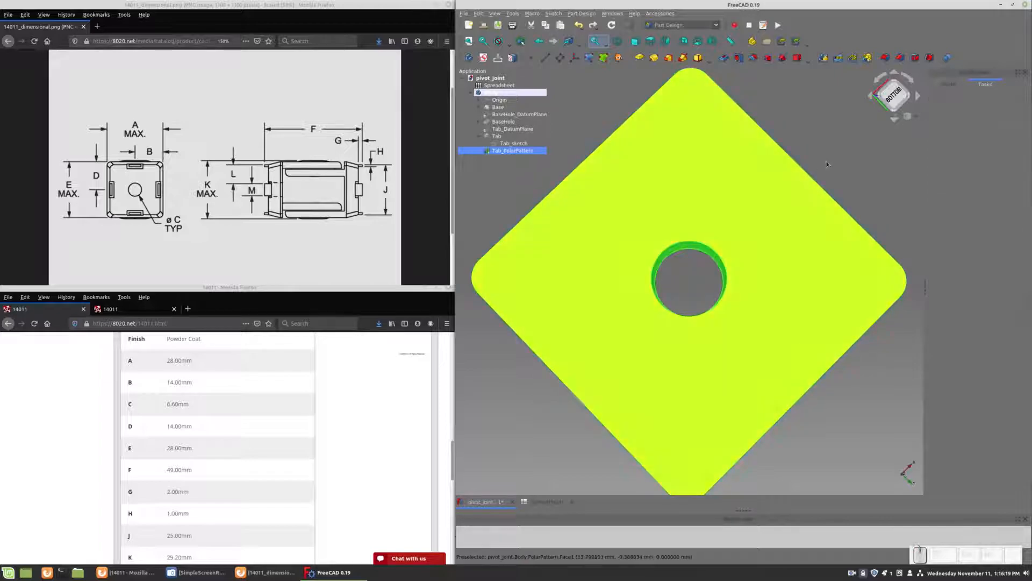
left_click(848, 174)
left_click(590, 188)
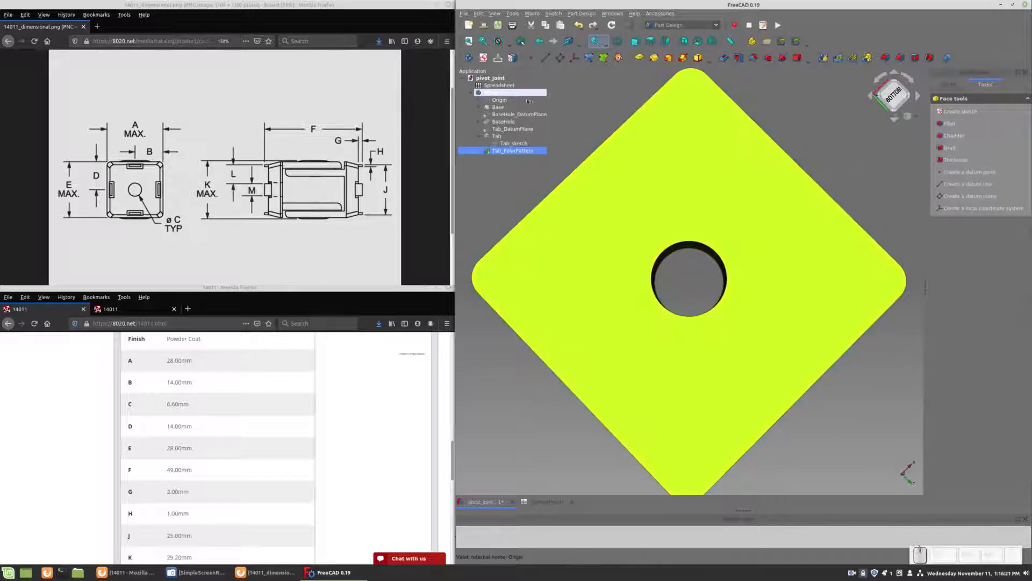
left_click(560, 59)
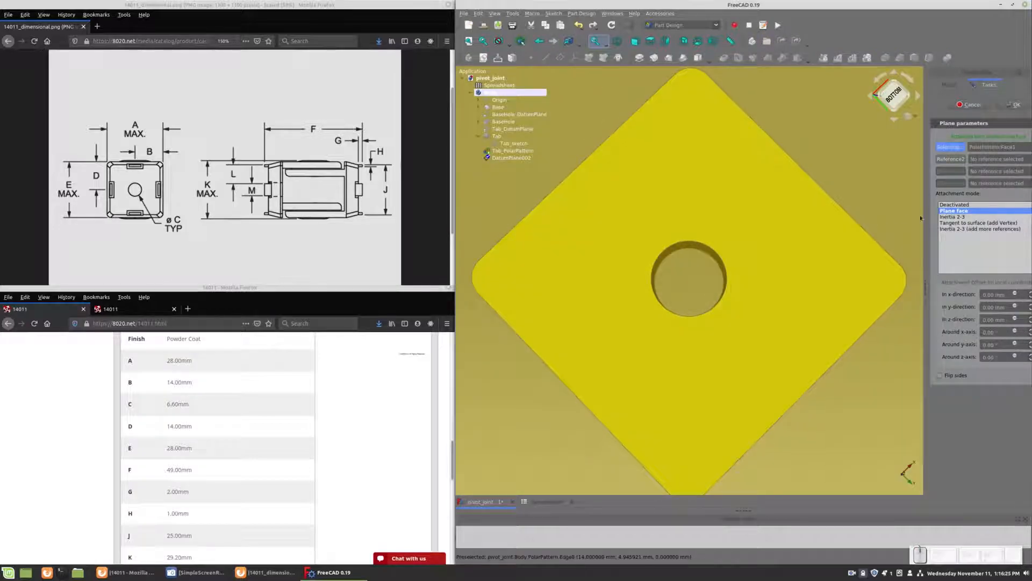
left_click(1011, 105)
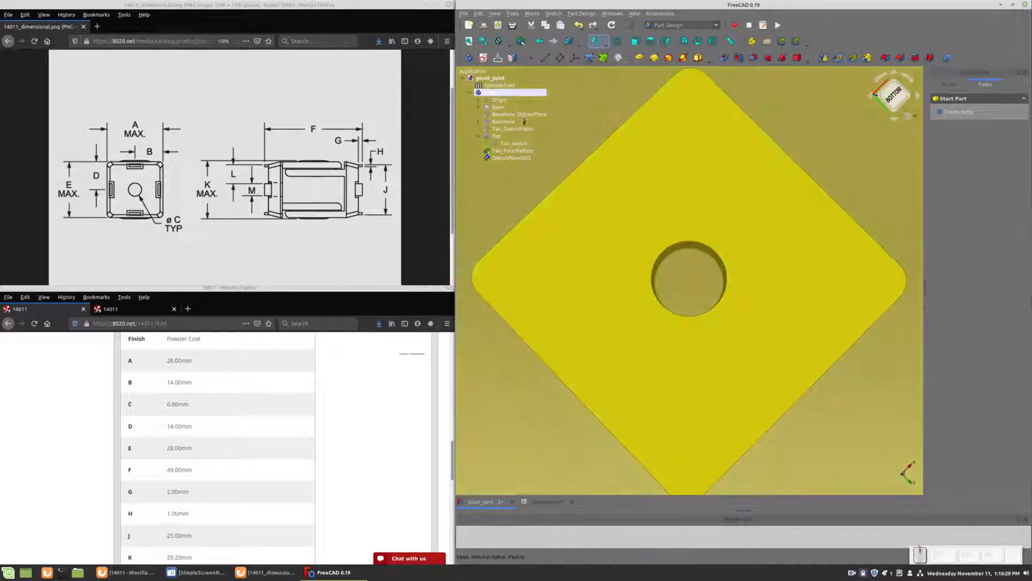
Start a sketch on DatumPlane002 and draw a tall, narrow rectangle about 3.2 mm wide near the base's left edge.
left_click(484, 58)
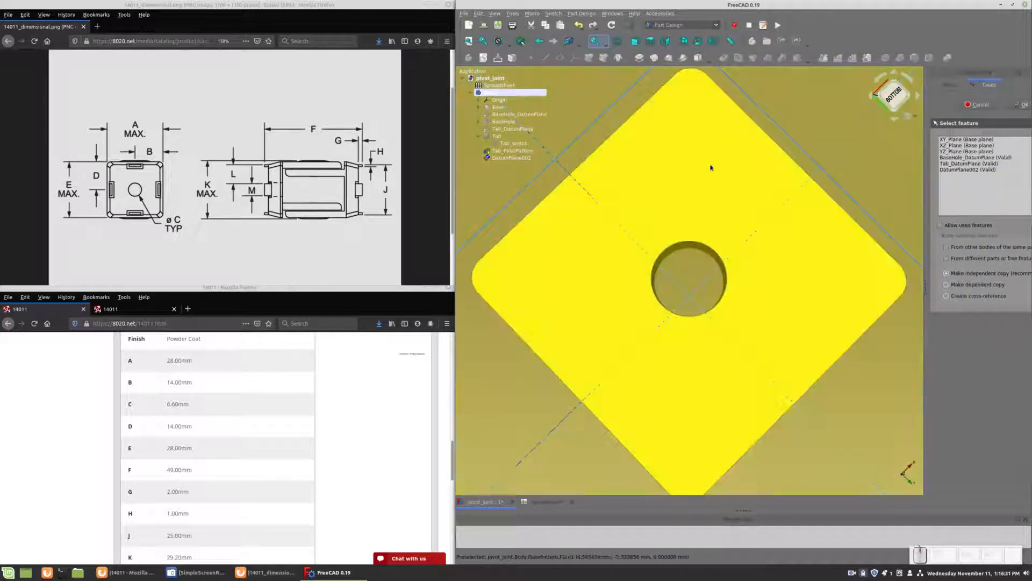
left_click(714, 171)
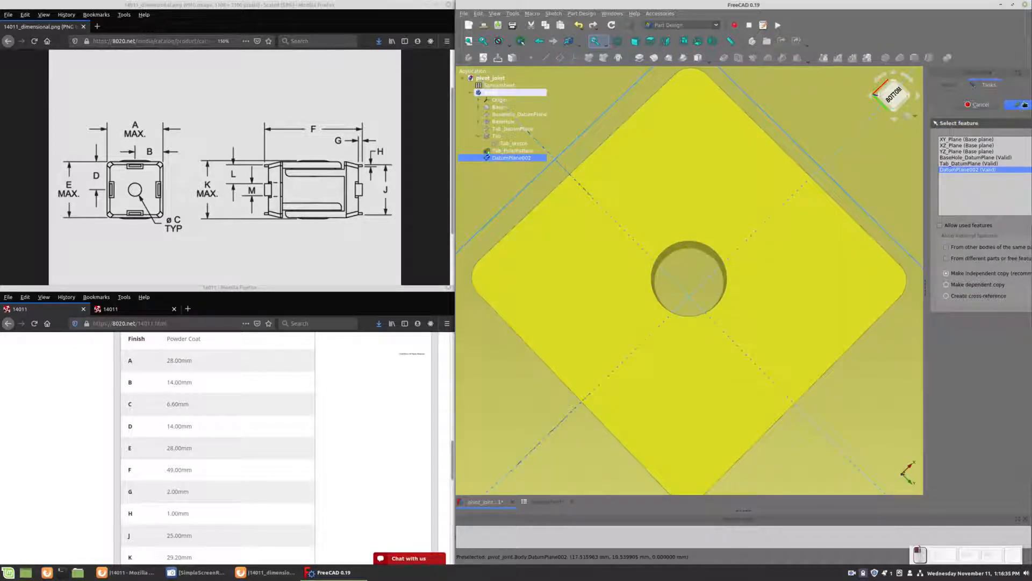
left_click(1023, 104)
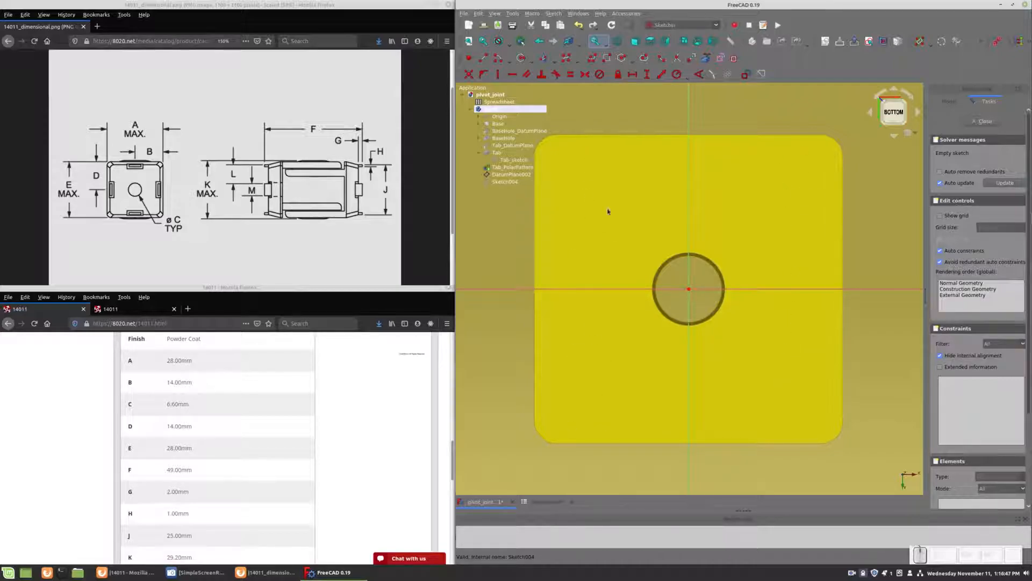
left_click(606, 58)
left_click(549, 167)
left_click(584, 417)
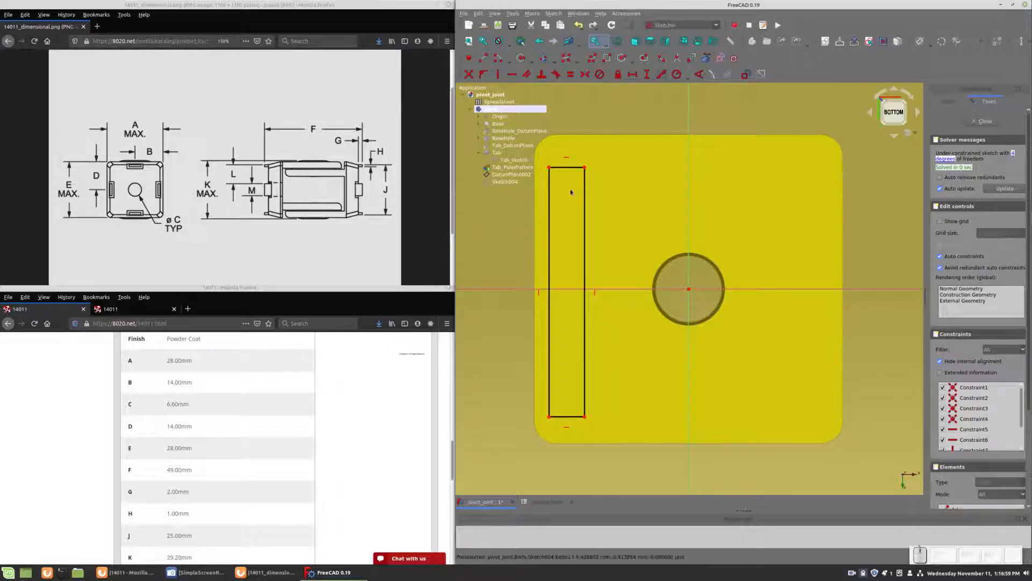
Constrain the rectangle's two corners nearest the hole to be symmetric about the sketch's horizontal axis.
left_click(584, 167)
left_click(585, 416)
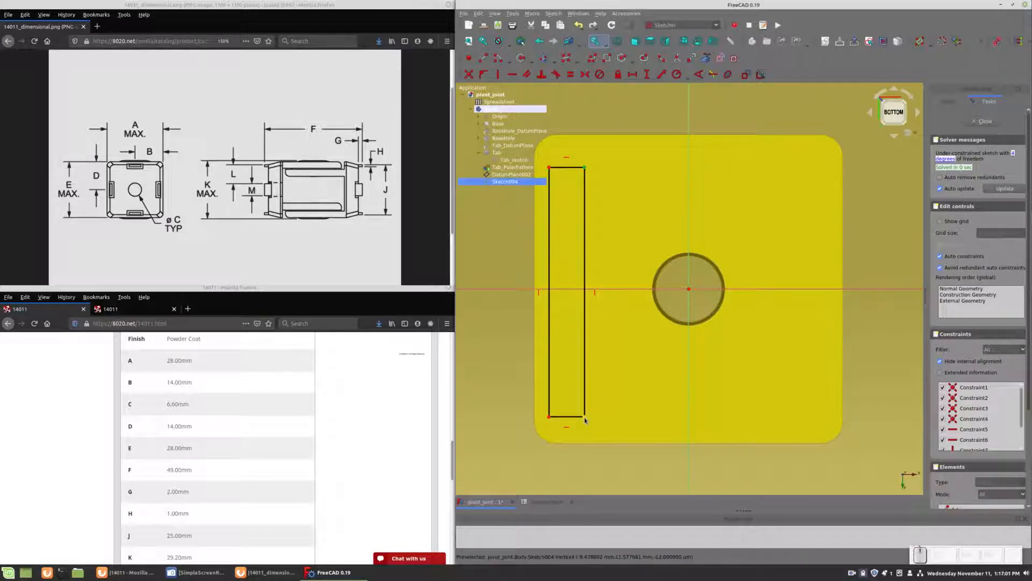
left_click(619, 291)
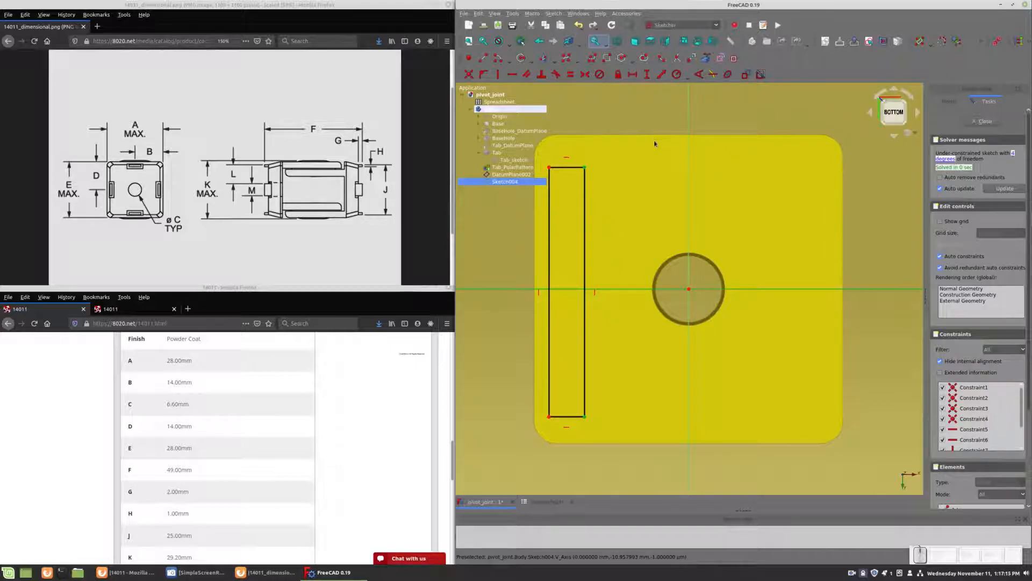
left_click(586, 74)
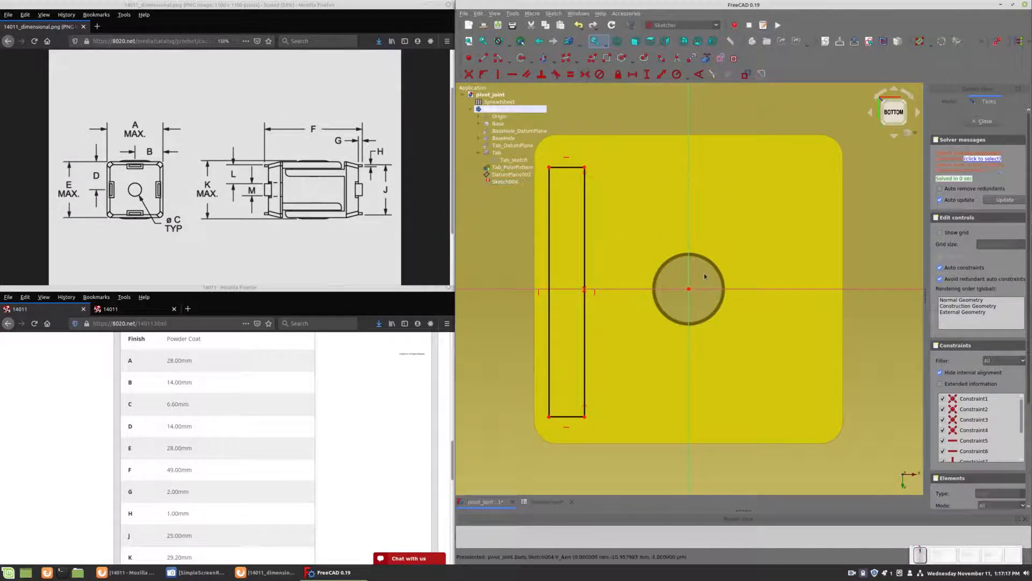
Delete the redundant vertical constraint and fillet the rectangle's two outer corners.
left_click(978, 159)
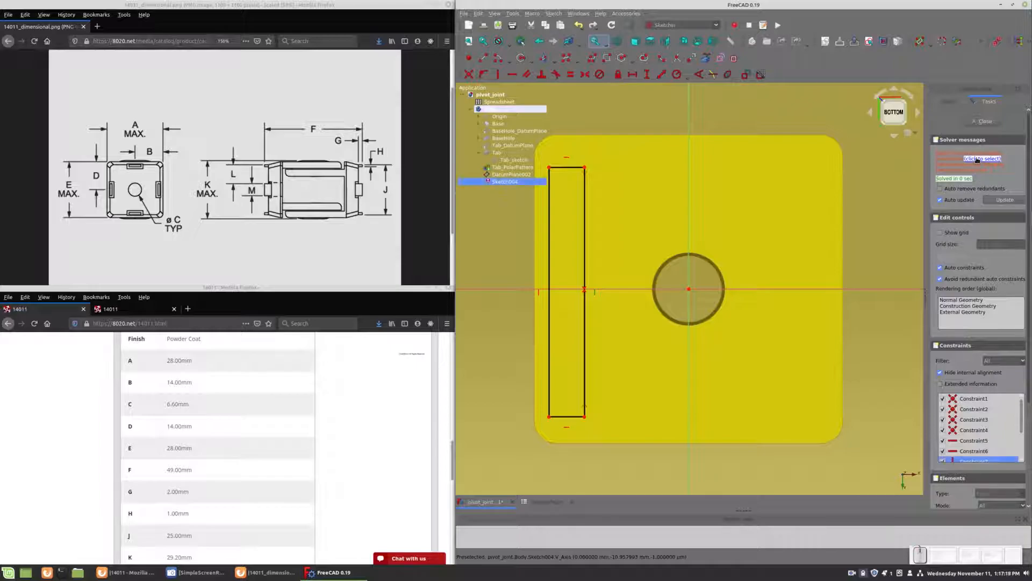
key("Delete")
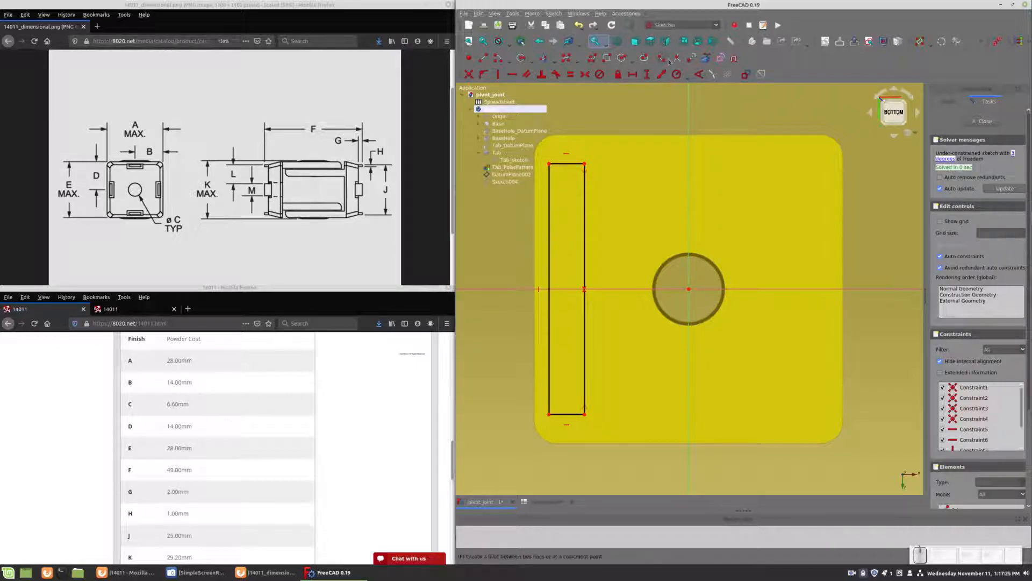
left_click(549, 167)
left_click(550, 415)
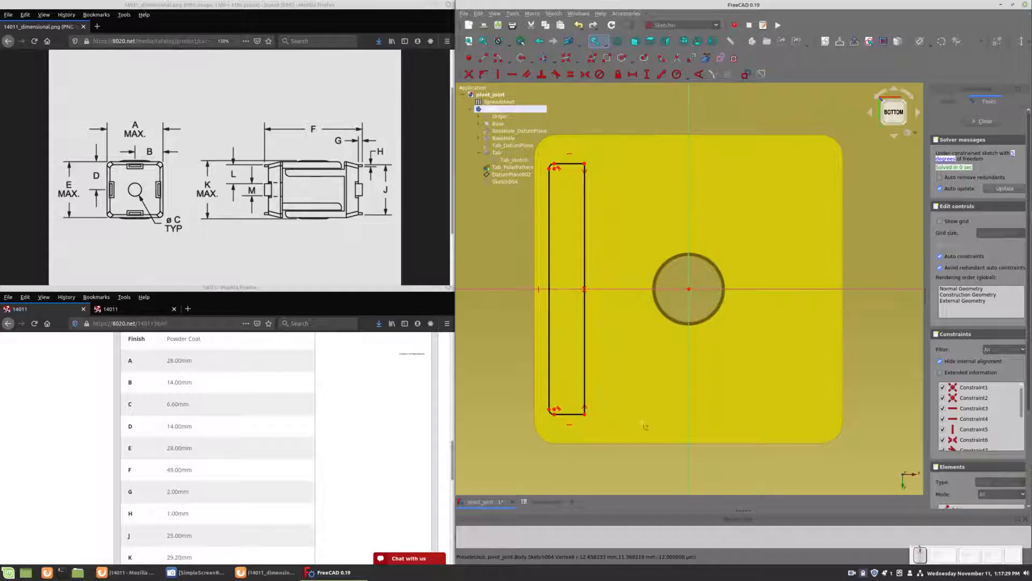
Constrain the profile's horizontal width between the outer fillet and the inner corner to the expression Spreadsheet.ArmThickness.
left_click(550, 171)
left_click(585, 164)
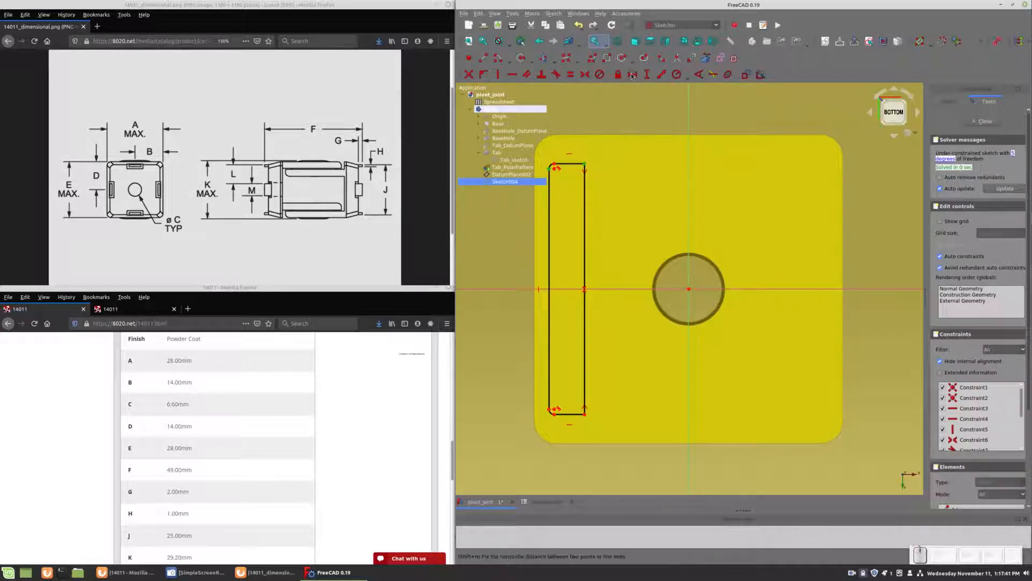
key("l")
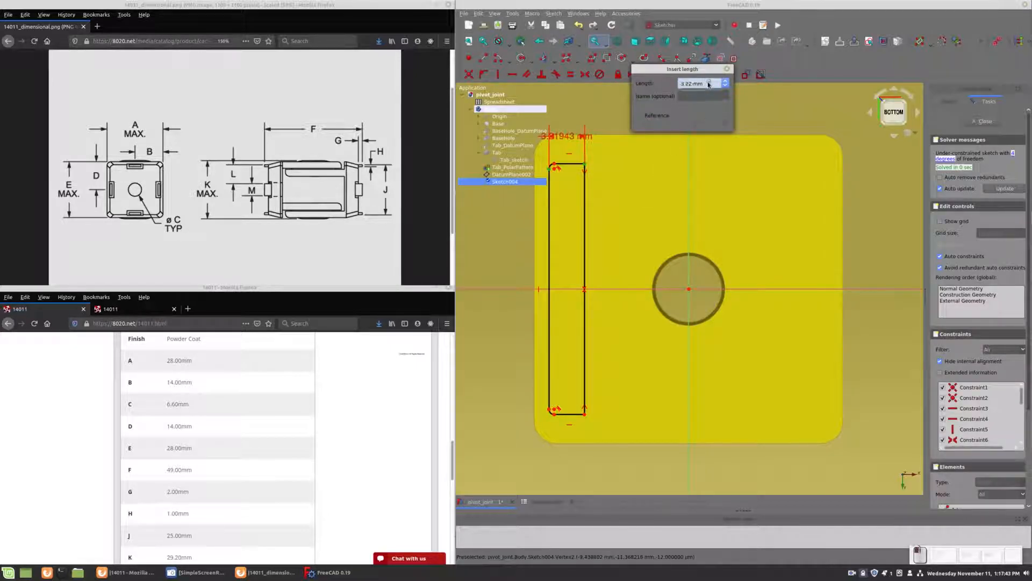
left_click(709, 82)
type("Spread")
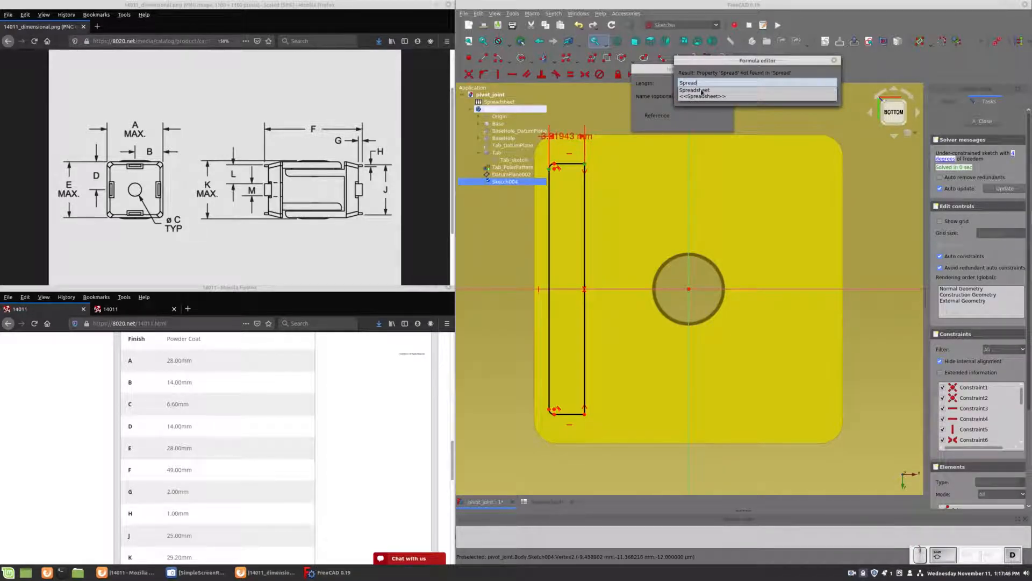
key("Down")
type(".ArmThickness")
key("Down")
key("Return")
key("Return")
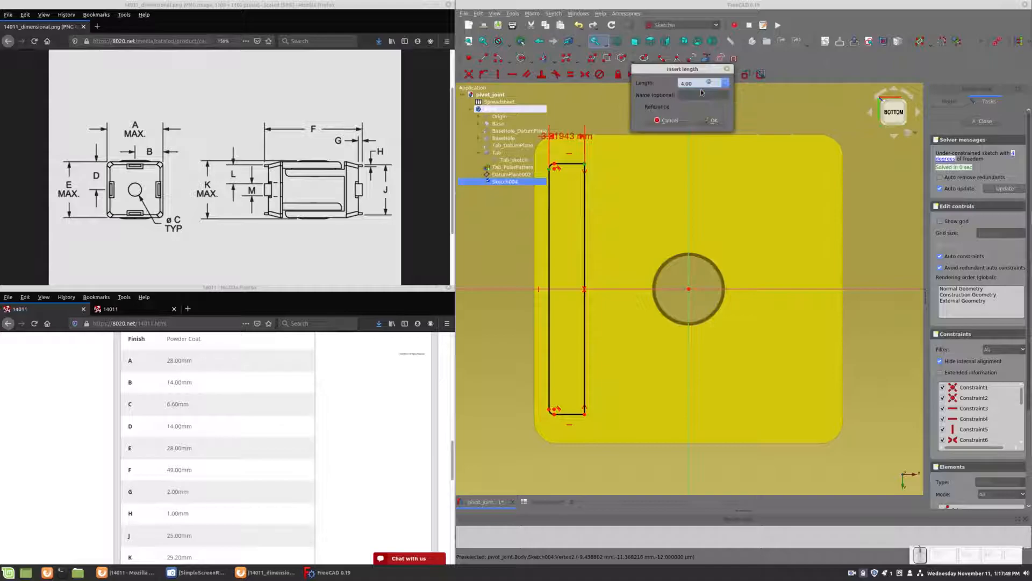
key("Return")
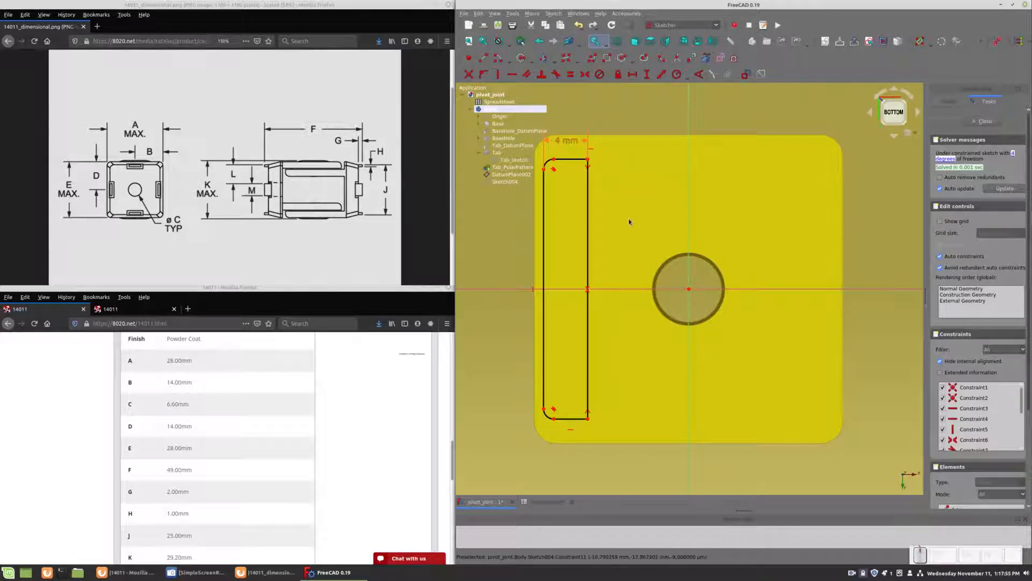
Constrain the vertical distance between the profile's two inner corners to the expression Spreadsheet.BaseInnerFaceWidth.
left_click(588, 159)
left_click(588, 420)
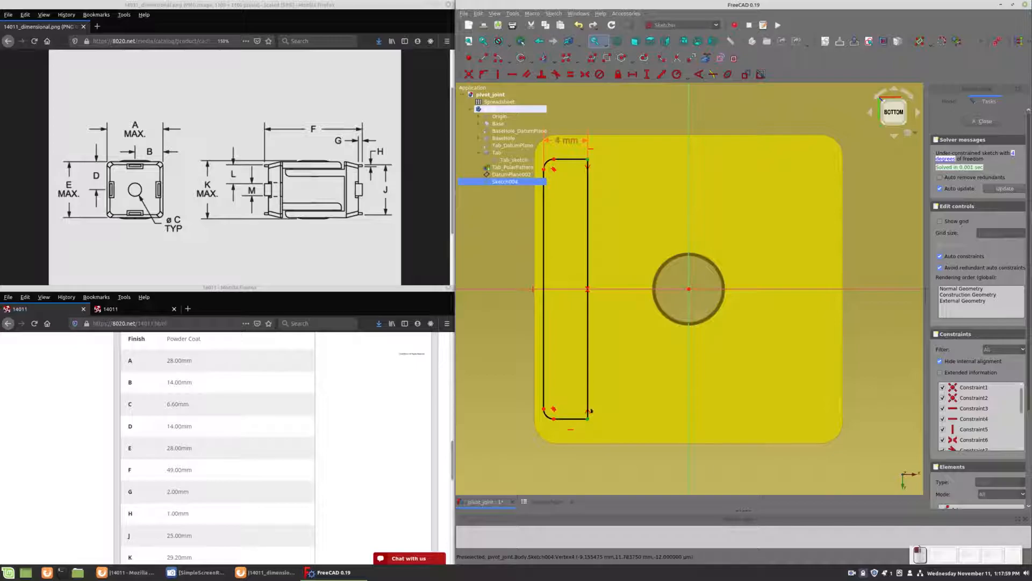
left_click(647, 74)
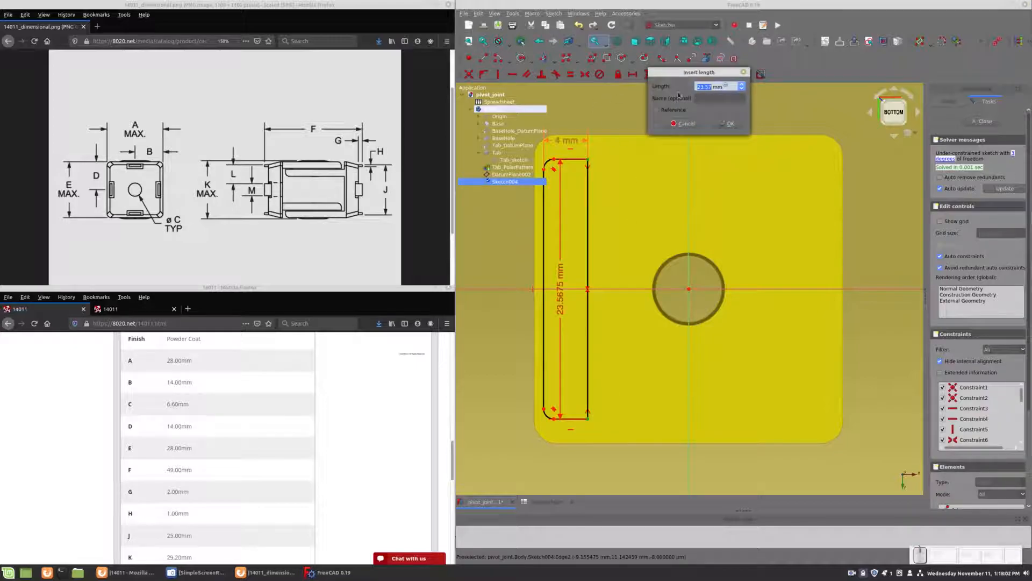
left_click(726, 86)
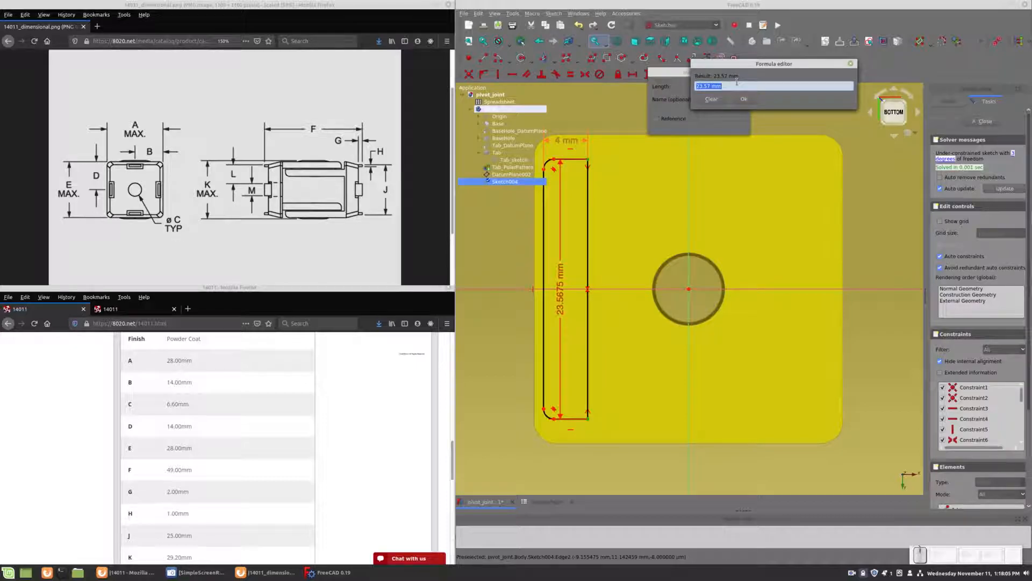
type("Spreadsheet.")
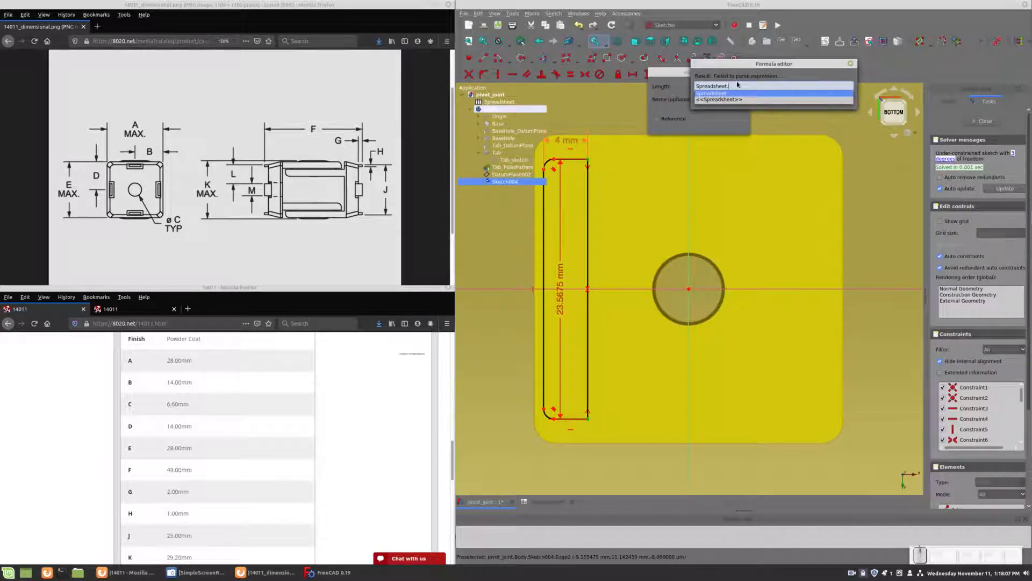
type("Base")
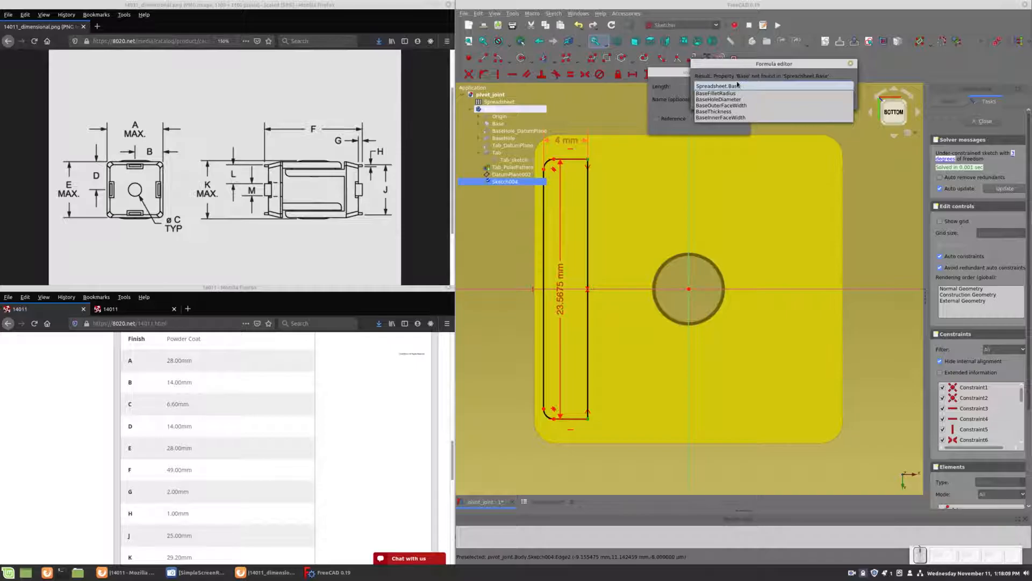
type("InnerFaceWidth")
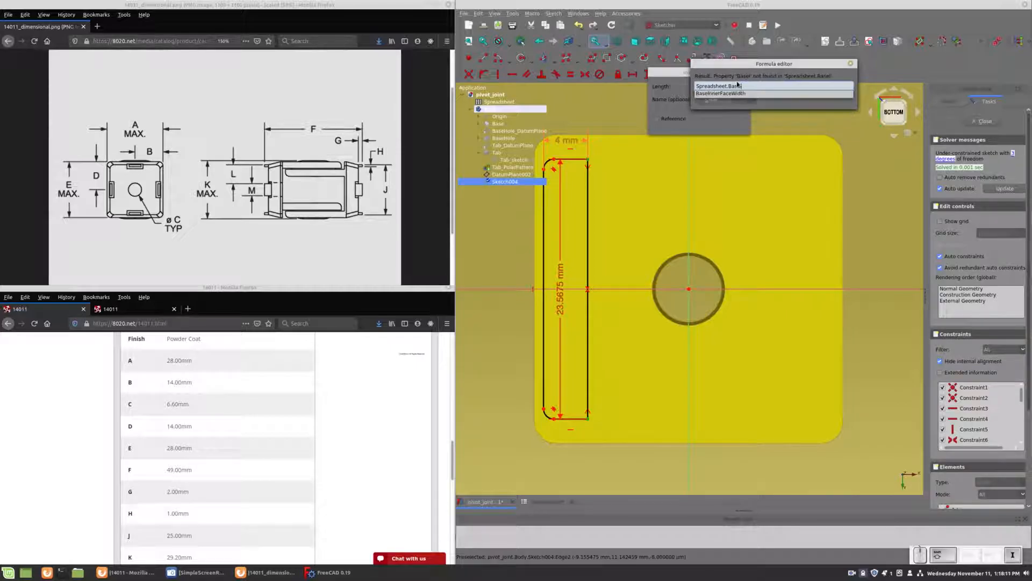
key("Down")
key("Return")
key("Return")
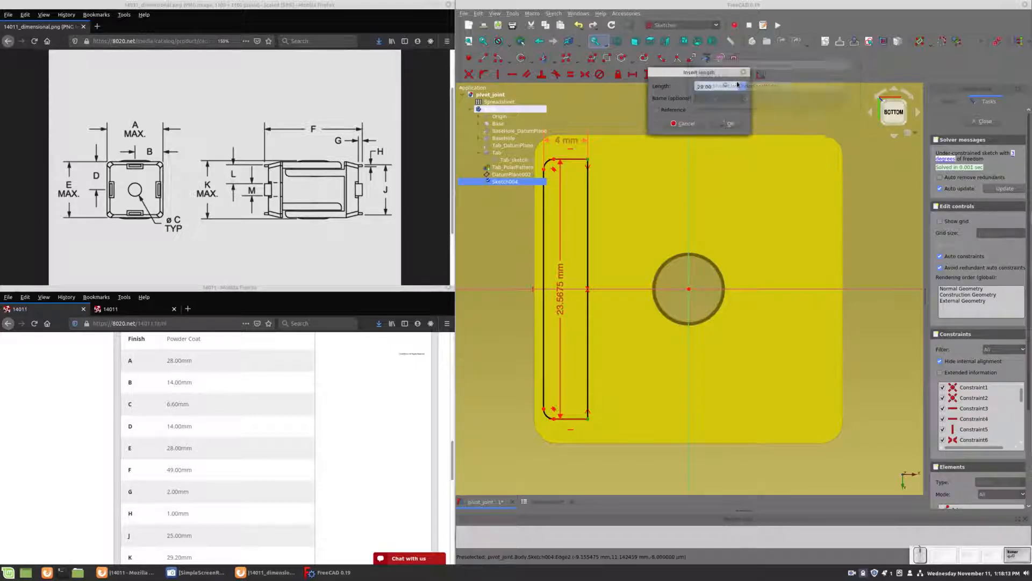
key("Return")
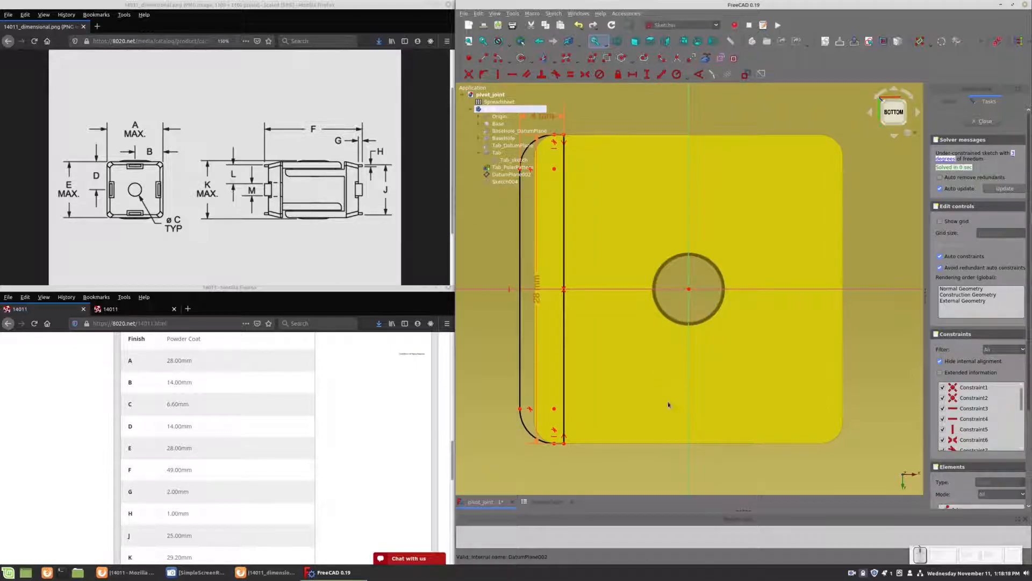
Shift the profile toward the hole to roughly meet the base's edge, and move its height dimension between the profile and hole.
mouse_move(700, 465)
middle_mouse_down()
mouse_move(836, 473)
mouse_move(800, 469)
middle_mouse_up()
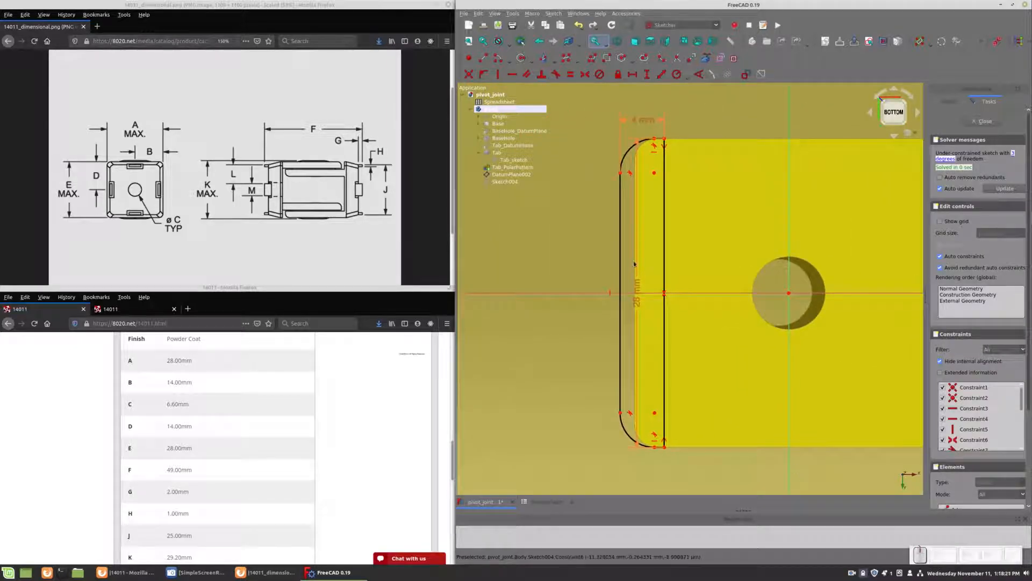
mouse_move(664, 262)
left_mouse_down()
mouse_move(689, 260)
mouse_move(680, 260)
left_mouse_up()
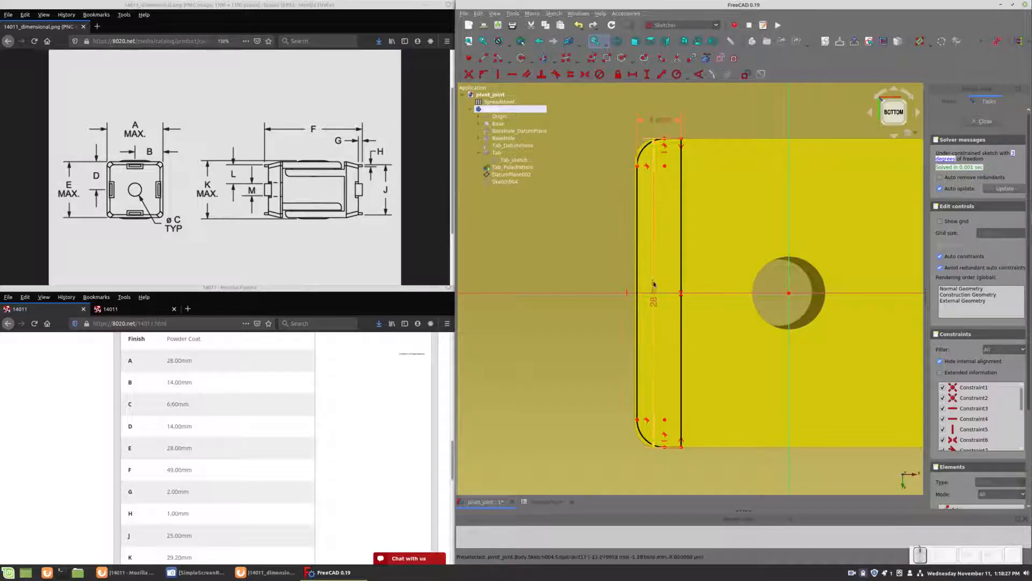
left_click_drag(655, 288, 709, 285)
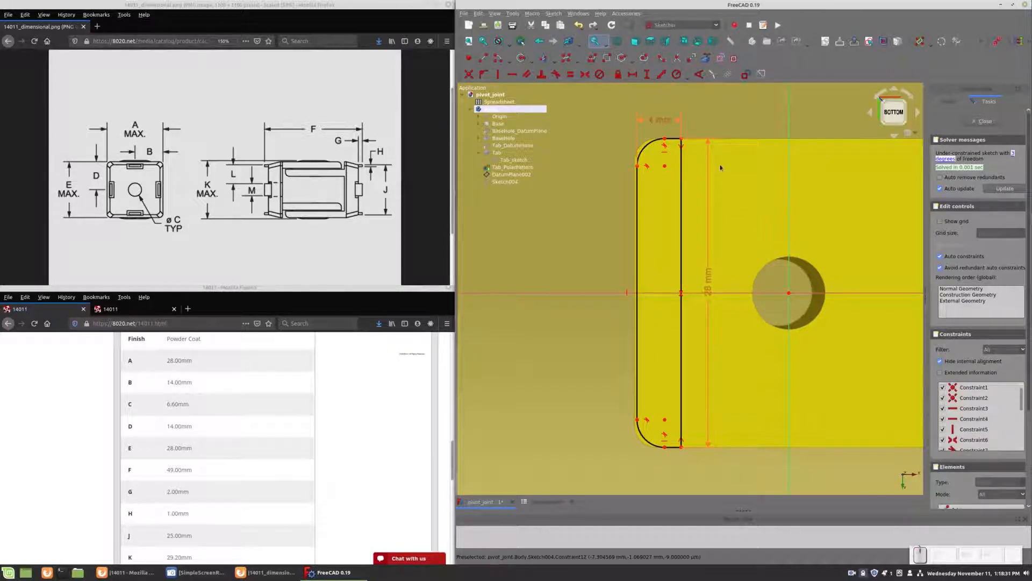
Constrain the radius of the profile's upper corner arc to the expression Spreadsheet.BaseFilletRadius.
left_click(645, 147)
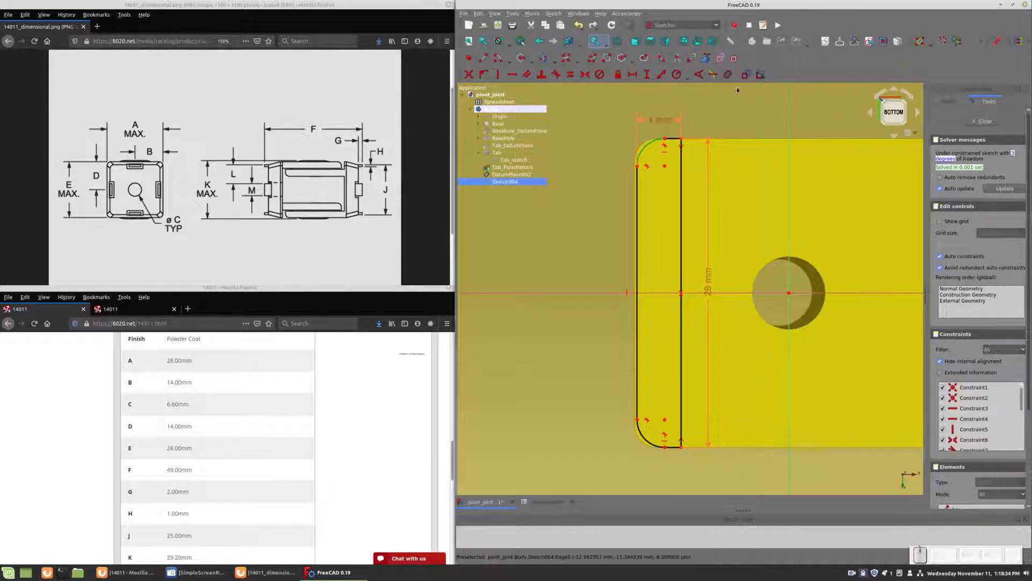
left_click(677, 74)
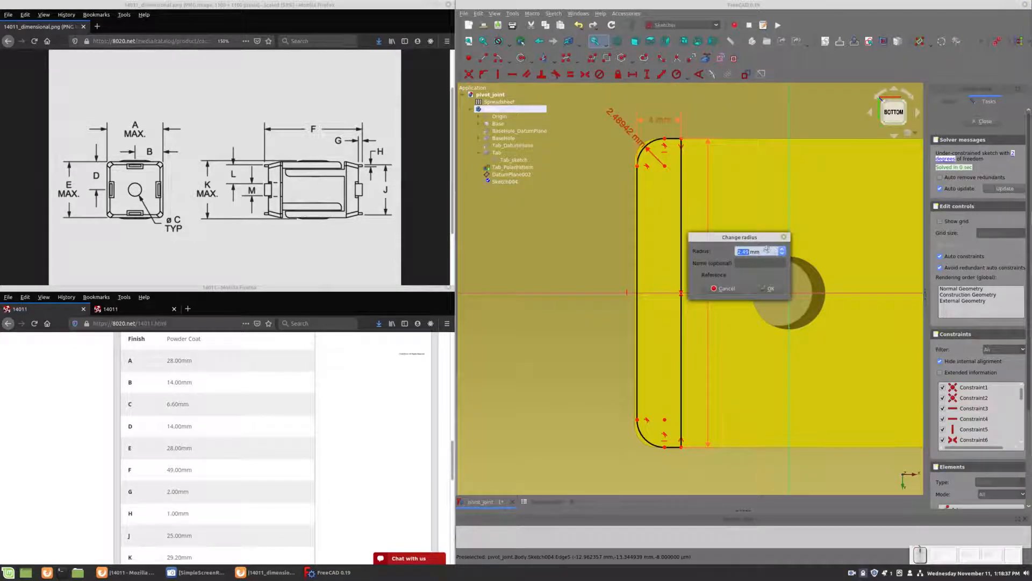
left_click(767, 250)
type("Spreadsheet.")
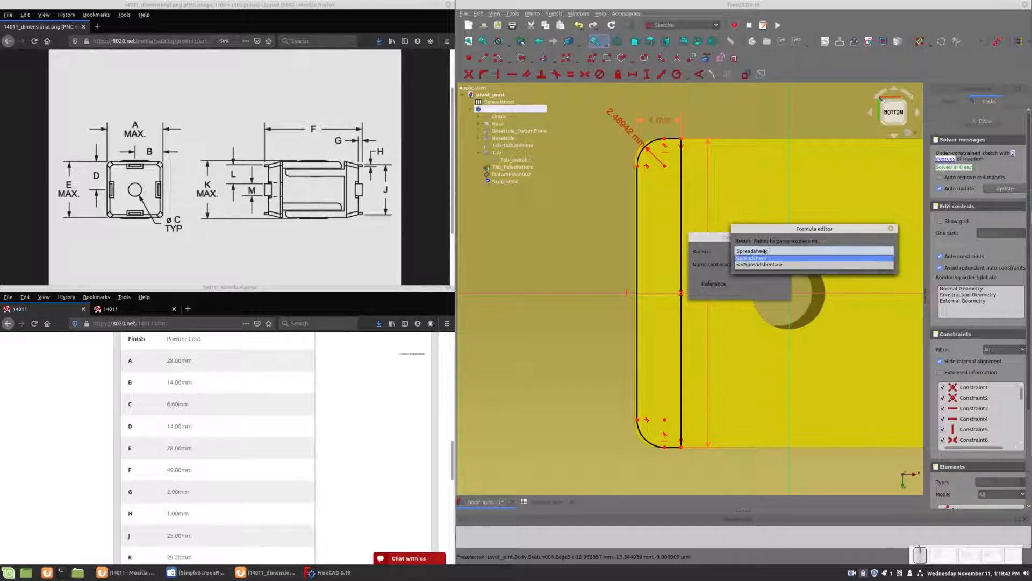
type("Base")
key("Down")
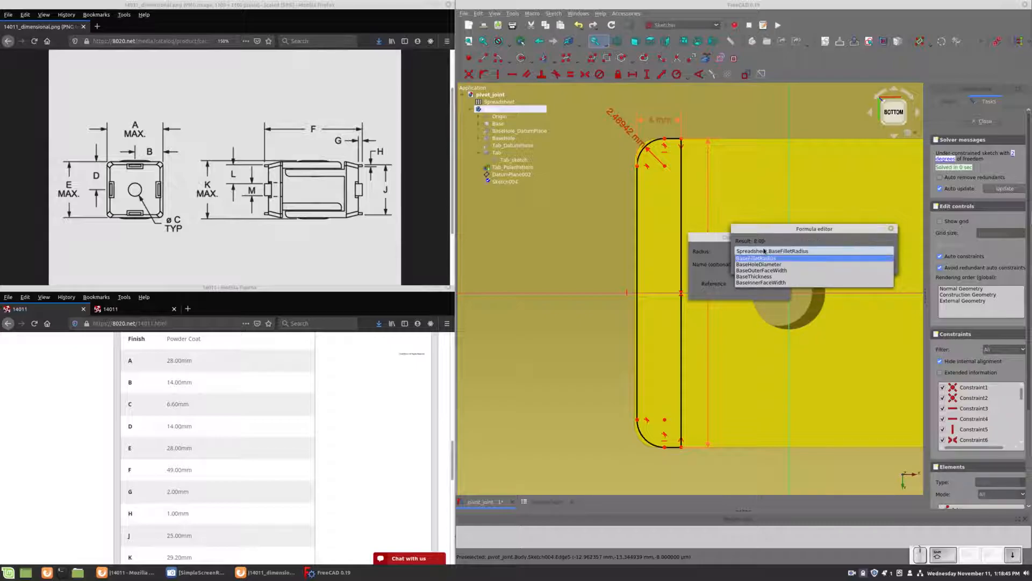
key("Return")
key("Return")
key("Return")
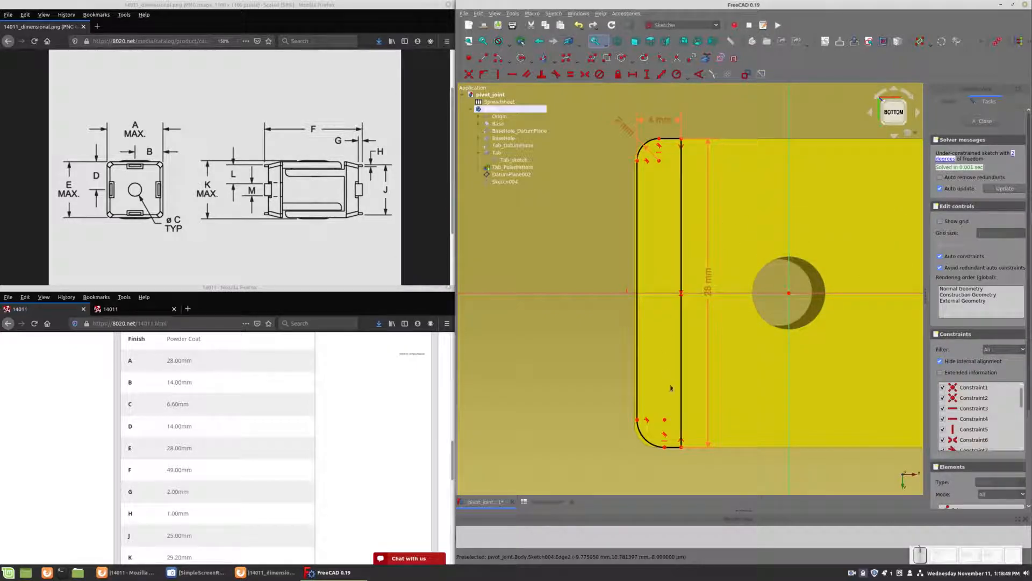
Make the two corner arcs equal, shift the profile slightly toward the hole, and move the radius dimension clear of the corner.
left_click(647, 143)
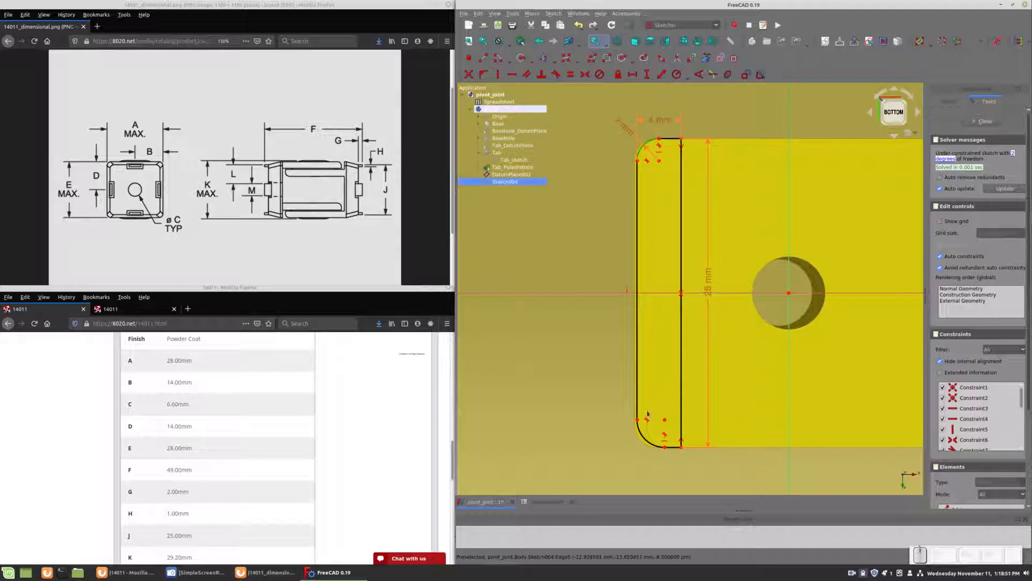
left_click(644, 440)
left_click(573, 75)
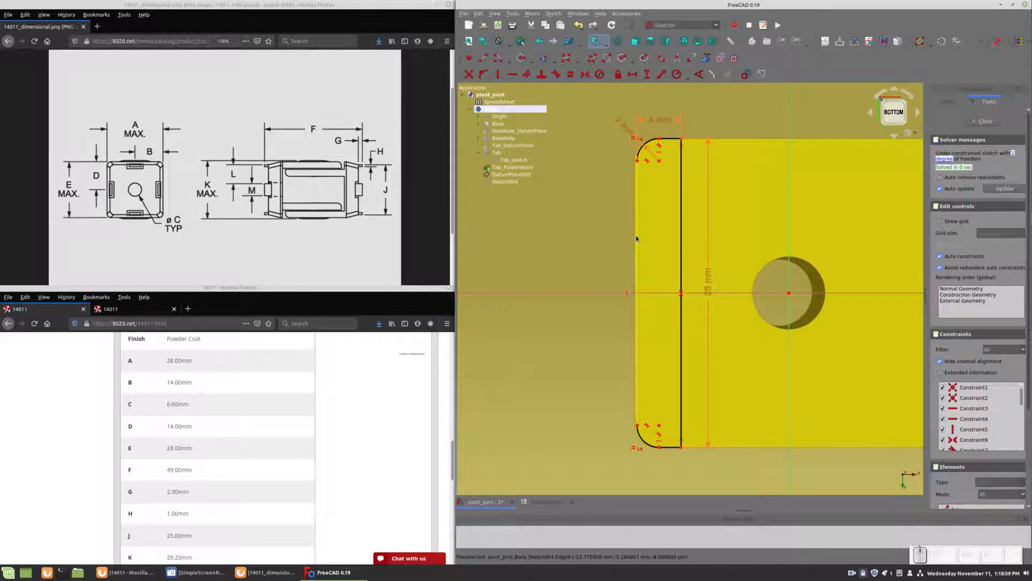
left_click_drag(638, 238, 644, 239)
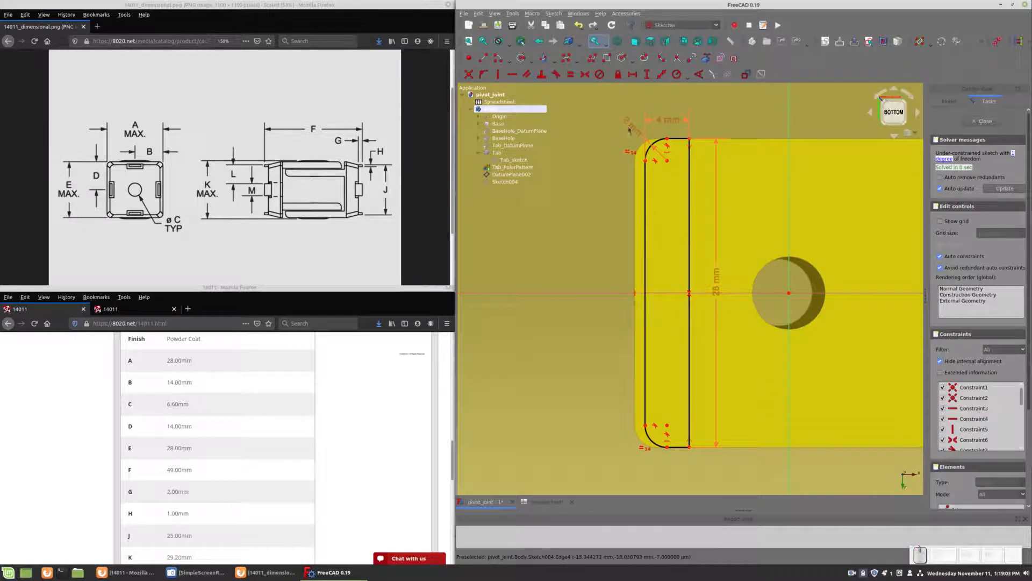
mouse_move(628, 124)
left_mouse_down()
mouse_move(708, 112)
mouse_move(570, 115)
mouse_move(611, 120)
left_mouse_up()
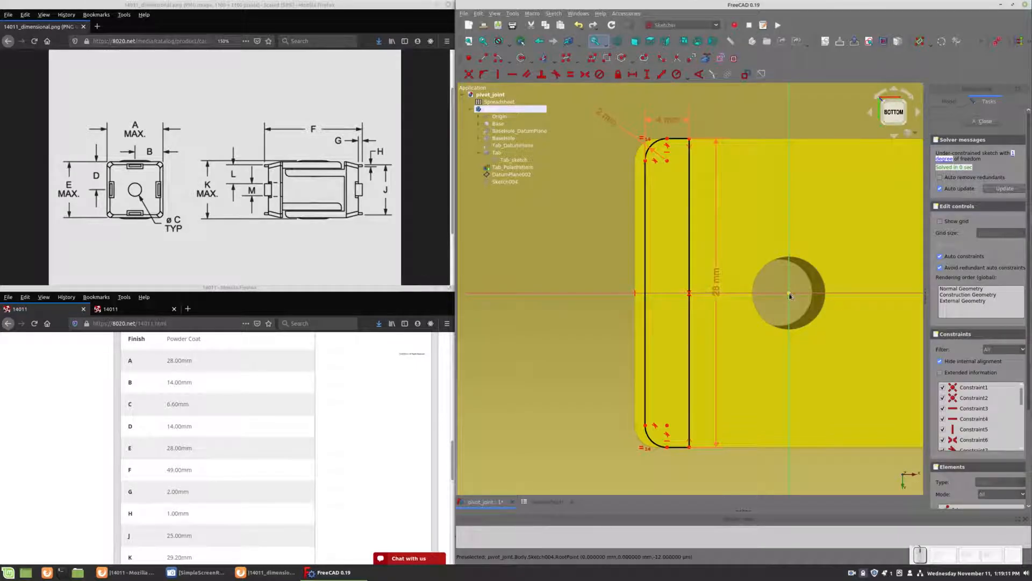
Constrain the horizontal distance from the profile's outer edge to the sketch origin to the expression Spreadsheet.BaseInnerFaceWidth/2.
left_click(646, 163)
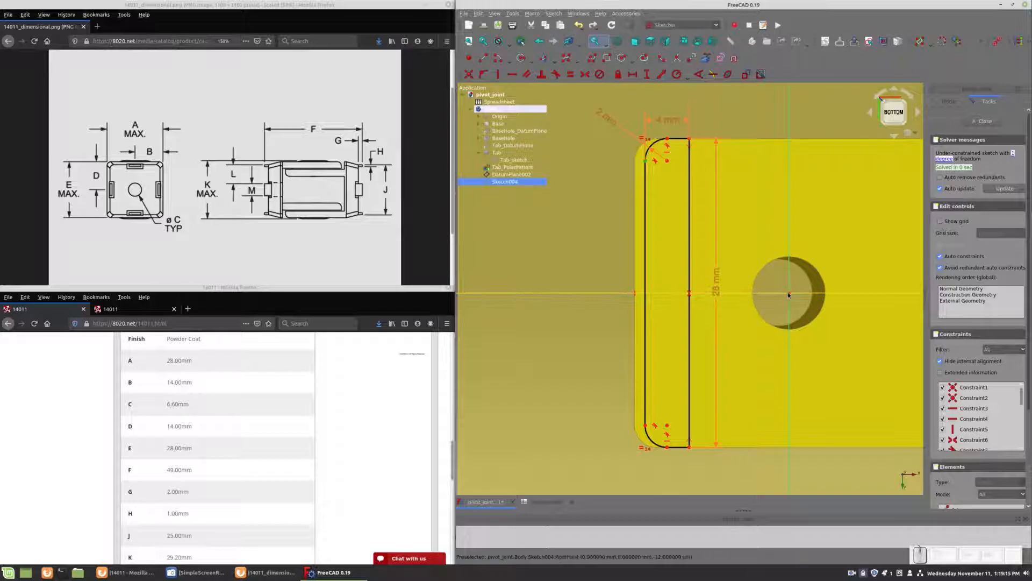
left_click(789, 293)
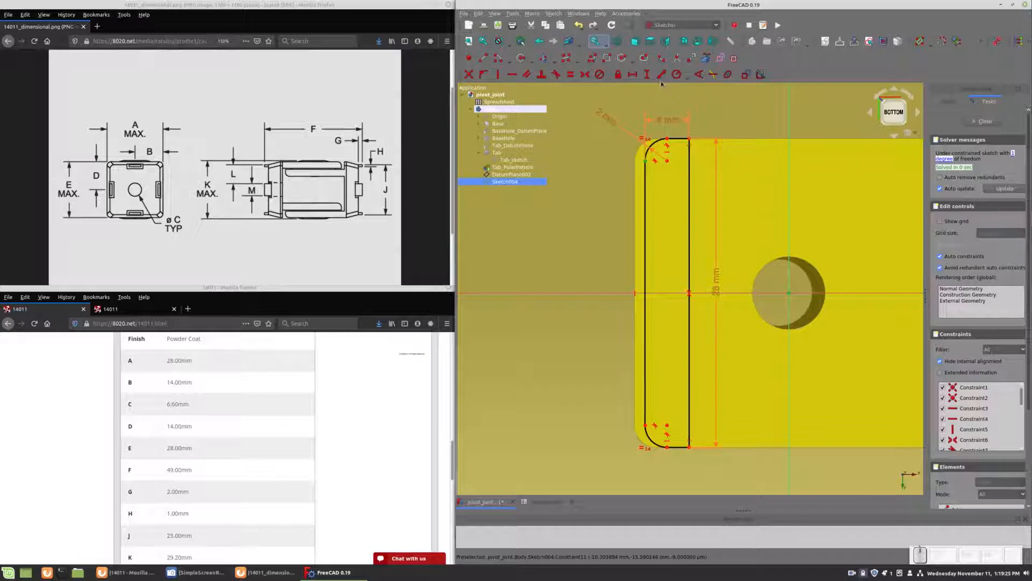
left_click(634, 77)
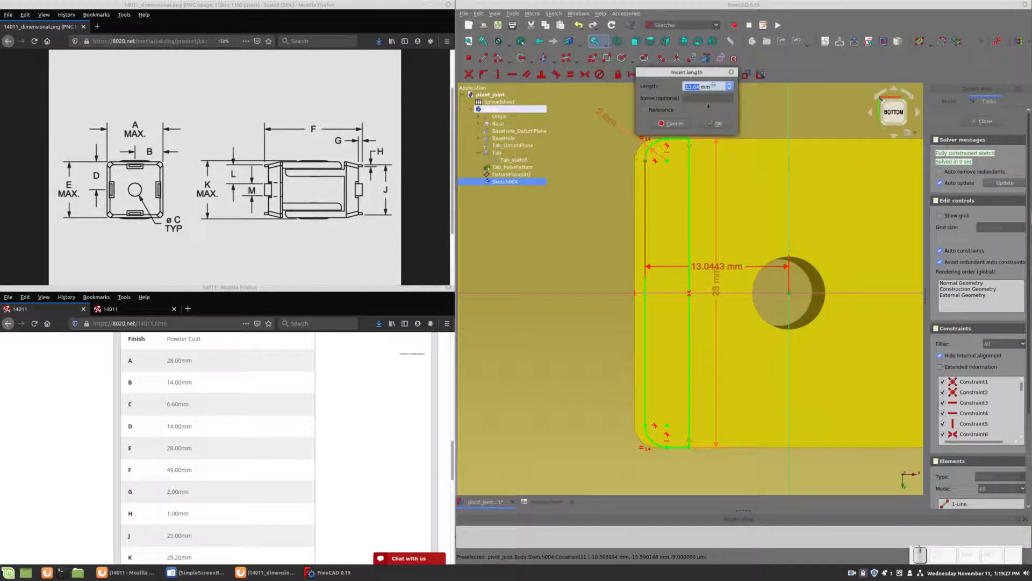
left_click(712, 86)
left_click(715, 87)
type("Spreadsheet")
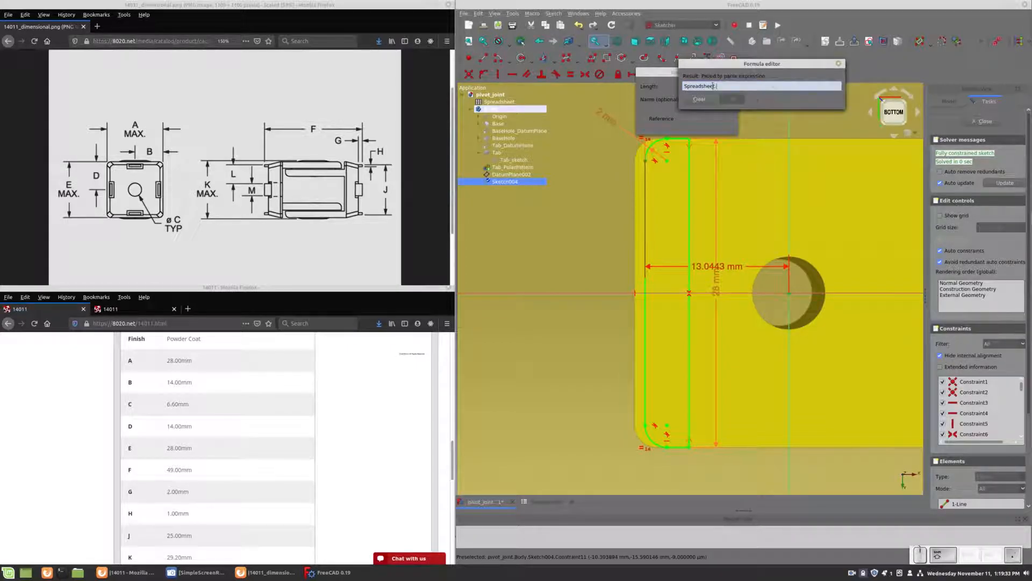
type(".Base")
key("Down")
key("Down")
key("Down")
key("Down")
key("Down")
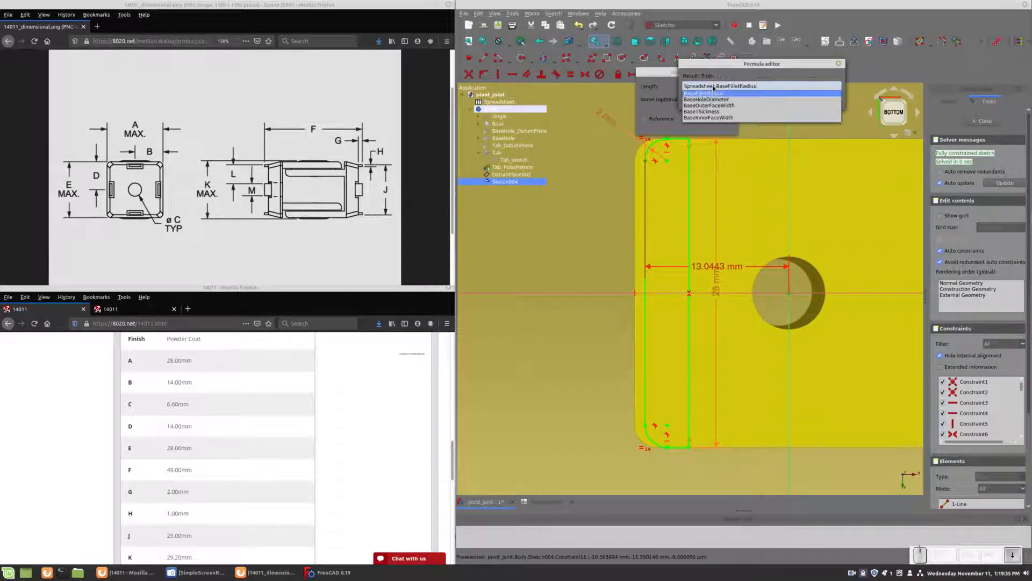
type("/")
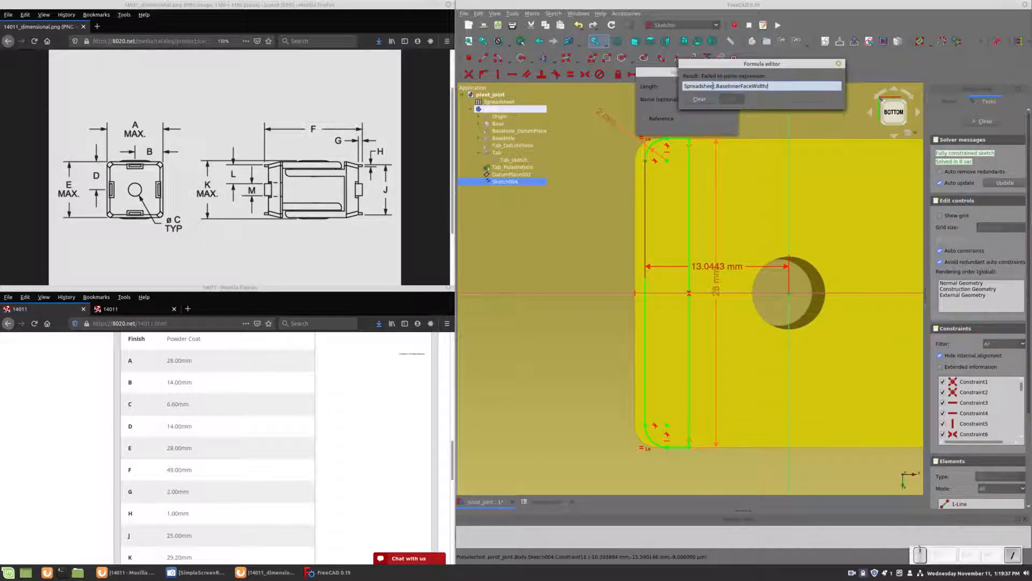
type("2")
key("Return")
key("Return")
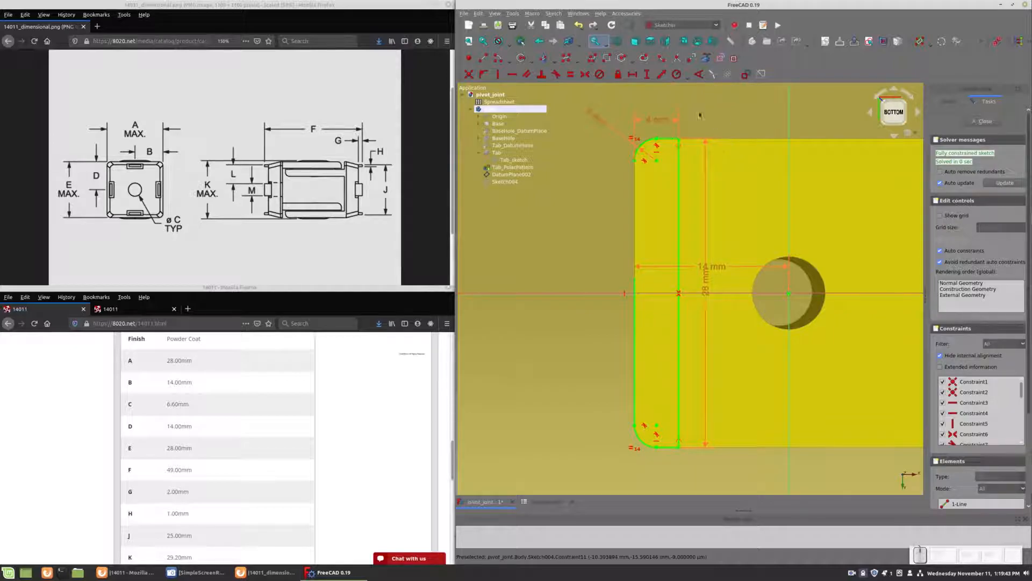
Copy the whole arm profile with its constraints and place the copy on the opposite side of the hole.
mouse_move(587, 96)
left_mouse_down()
mouse_move(703, 371)
mouse_move(689, 469)
left_mouse_up()
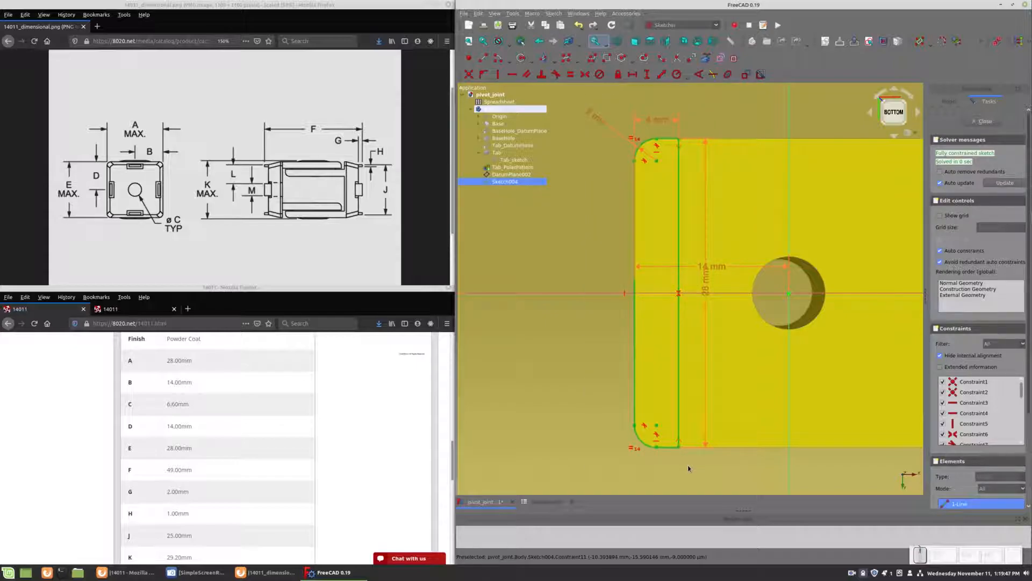
key("ctrl+c")
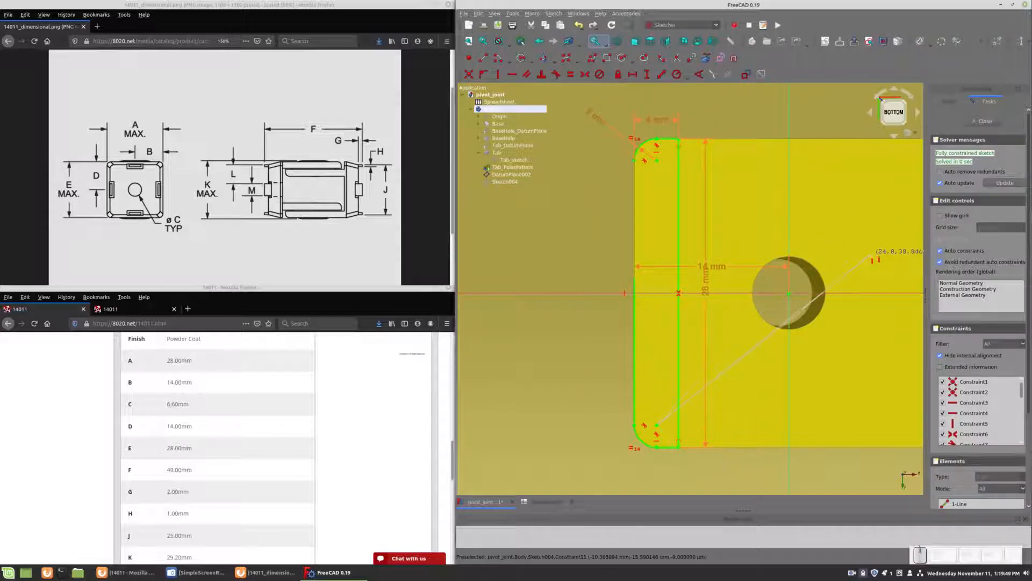
left_click(873, 257)
left_click_drag(853, 234, 848, 407)
middle_click_drag(754, 470, 694, 470)
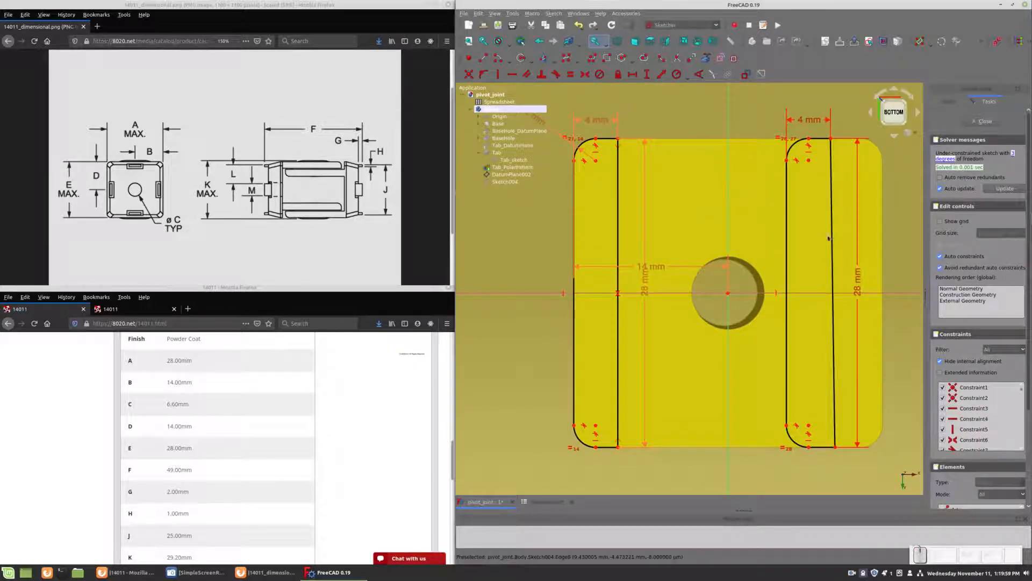
Make the endpoints of the copied arm profile's long straight edge symmetric about the horizontal axis.
left_click(831, 141)
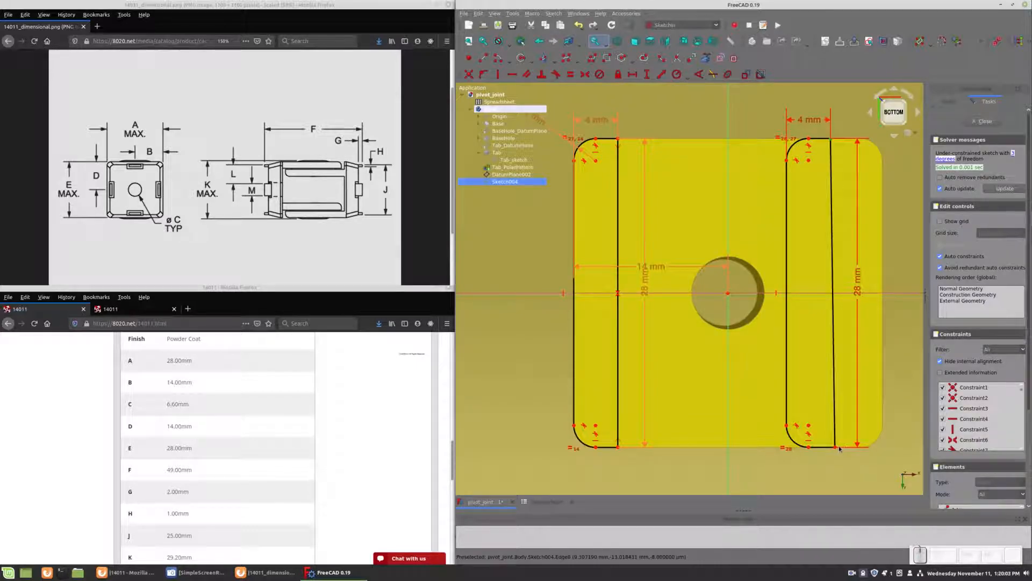
left_click(835, 448)
left_click(813, 294)
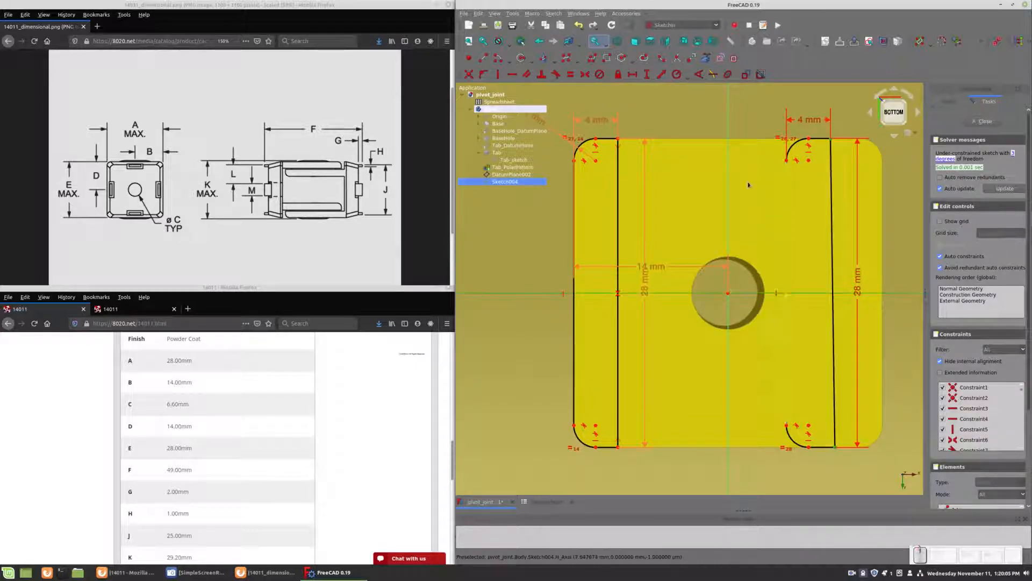
left_click(585, 74)
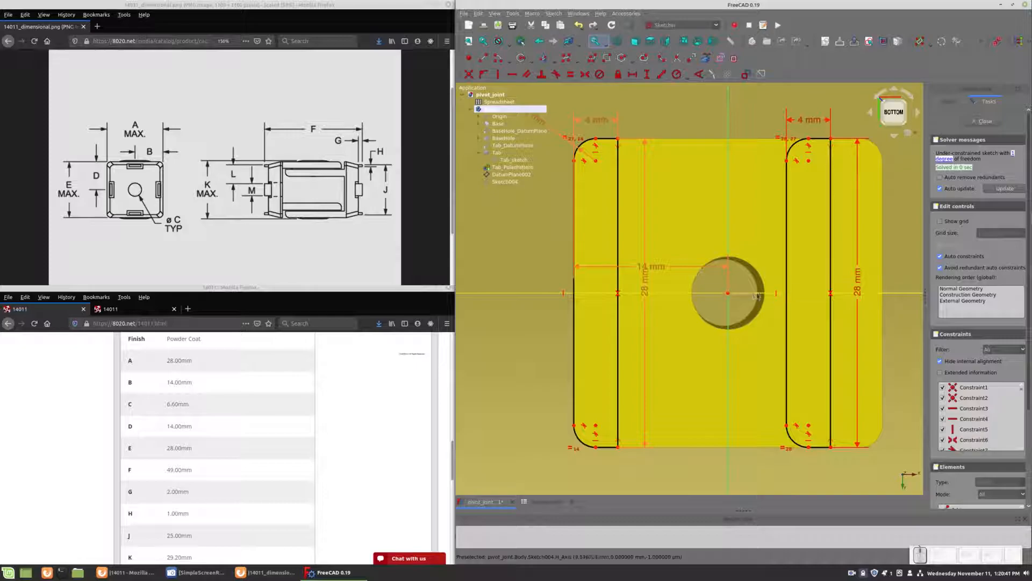
Constrain the horizontal distance from the vertical axis to the copied profile's long straight edge to Spreadsheet.BaseInnerFaceWidth/2-Spreadsheet.ArmThickness.
left_click(831, 141)
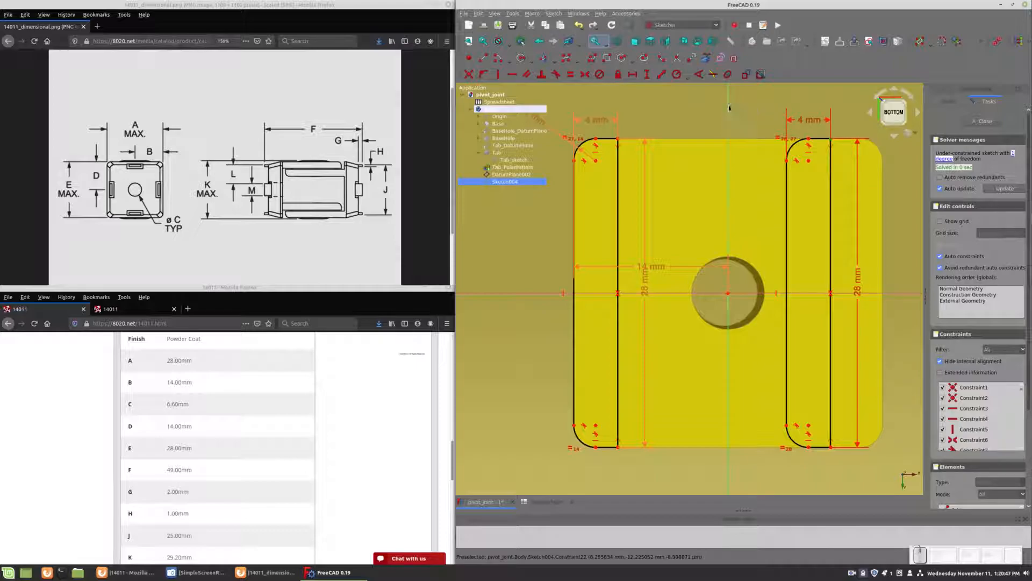
key("l")
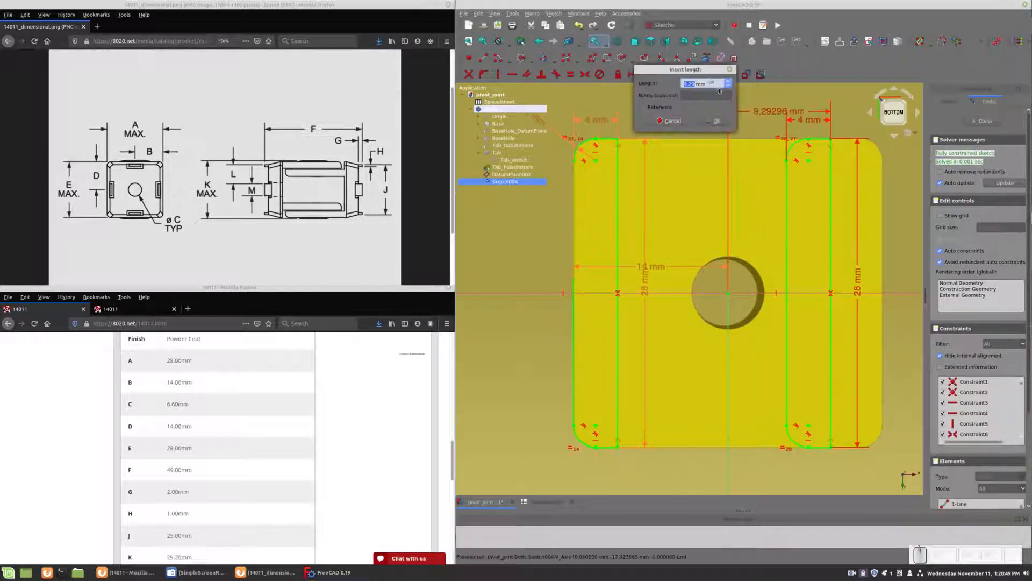
left_click(712, 82)
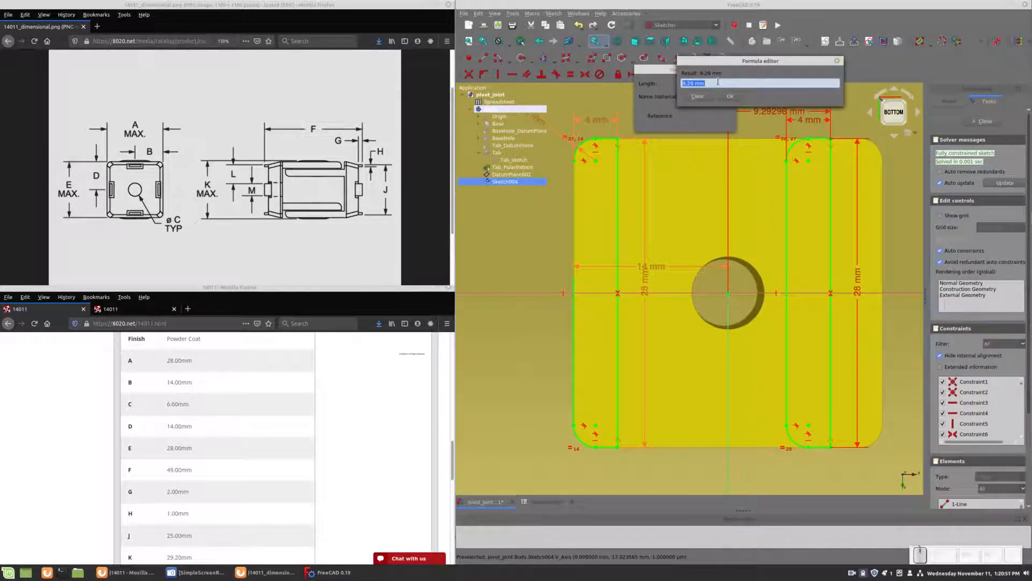
type("Spreadsheet.BaseInnerFaceWidth/2-Spreadsheet.ArmThickness")
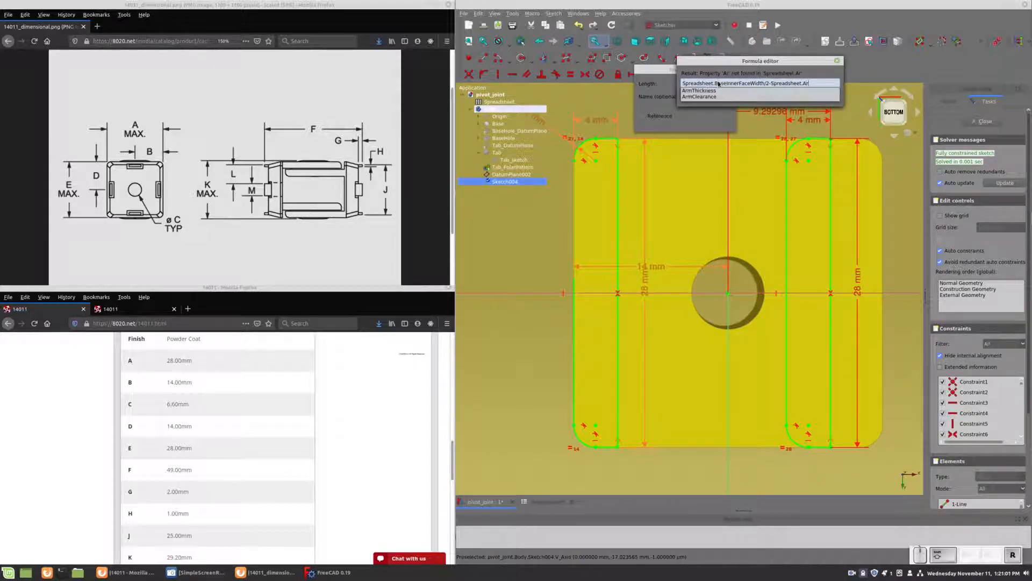
key("Down")
key("Return")
key("Return")
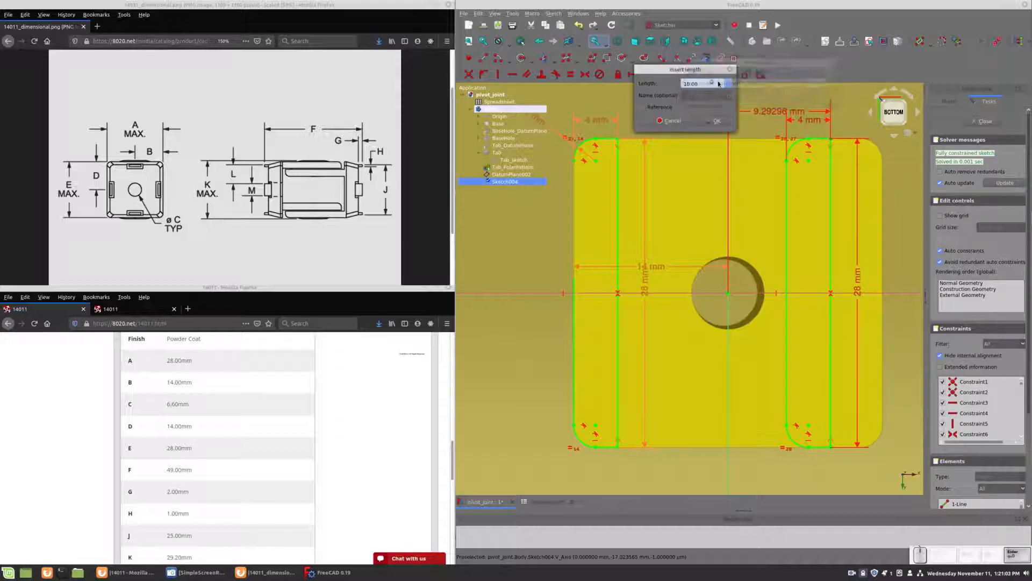
key("Return")
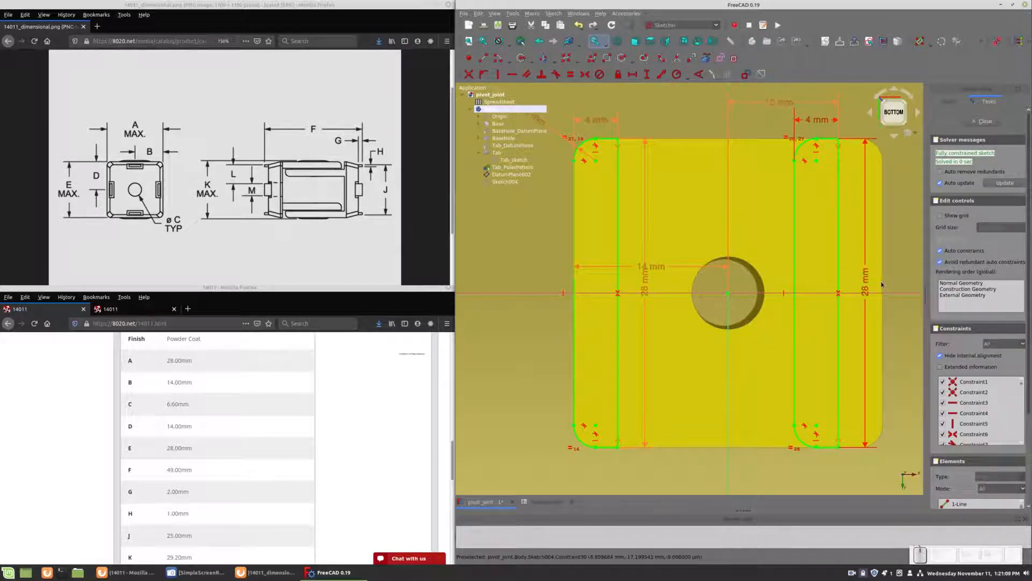
Close the arm sketch and pad both profiles with the length expression Spreadsheet.ArmClearance+Spreadsheet.BaseInnerFaceWidth/2.
left_click(986, 122)
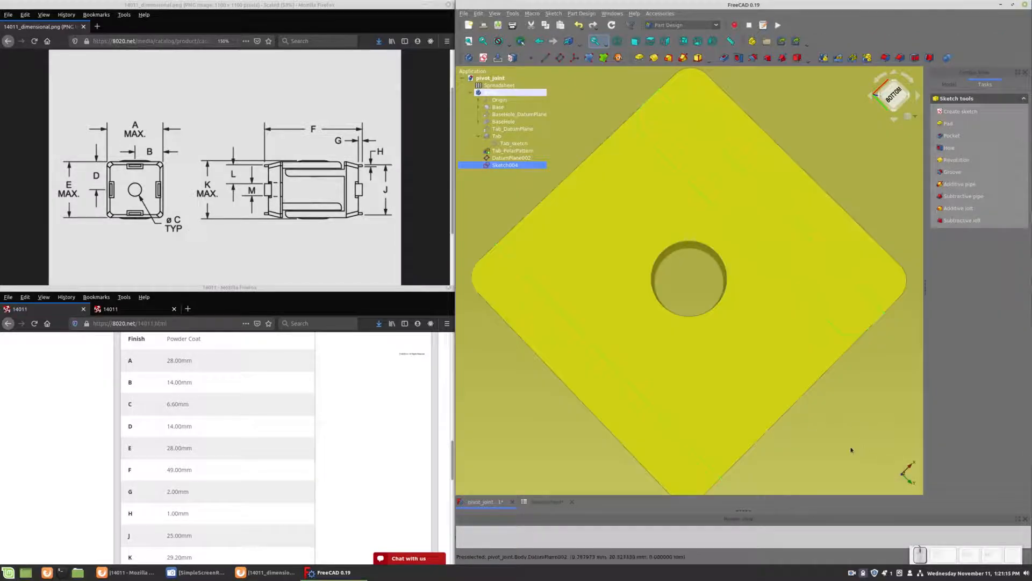
middle_click_drag(839, 438, 831, 153)
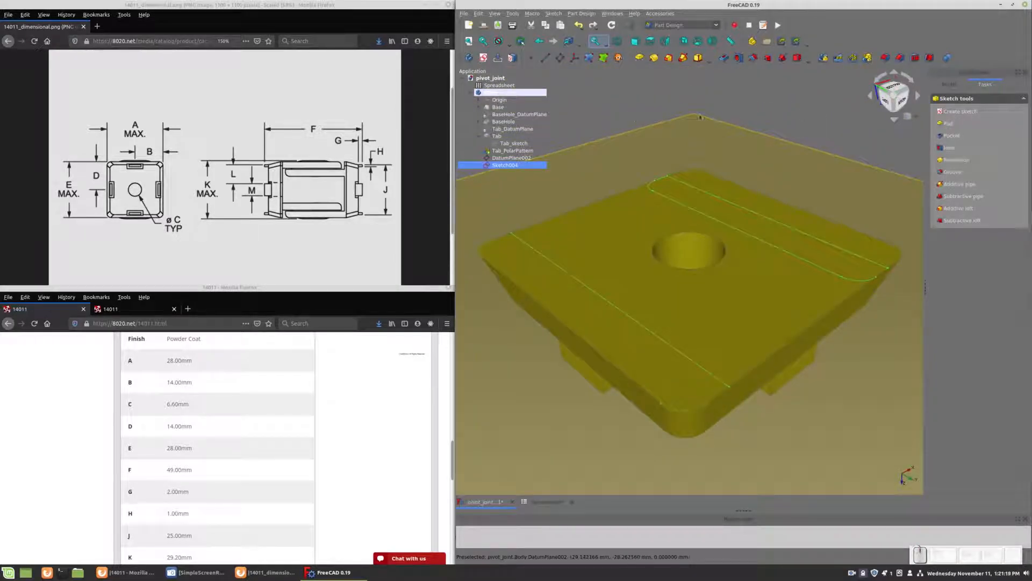
left_click(949, 123)
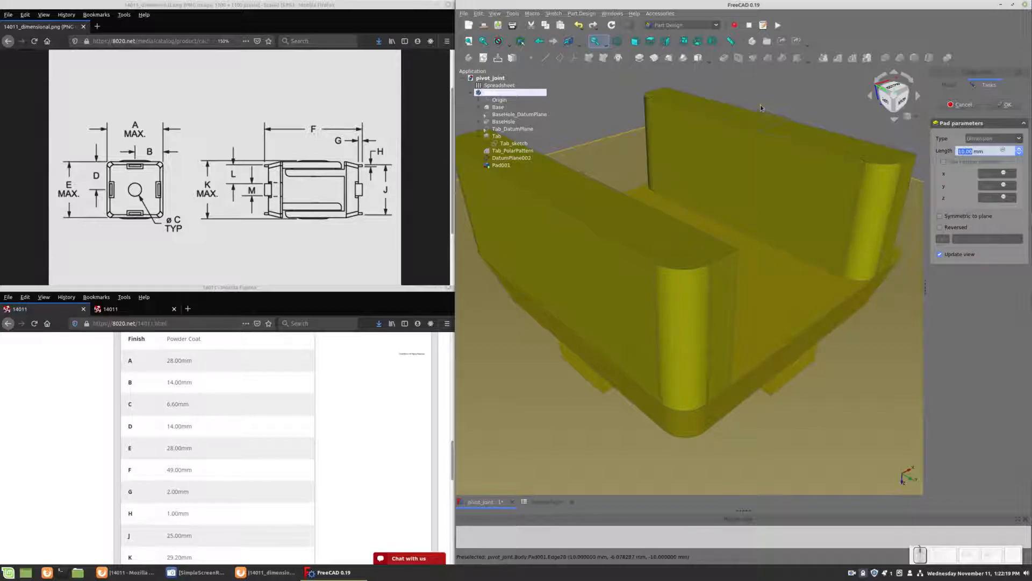
left_click(1004, 151)
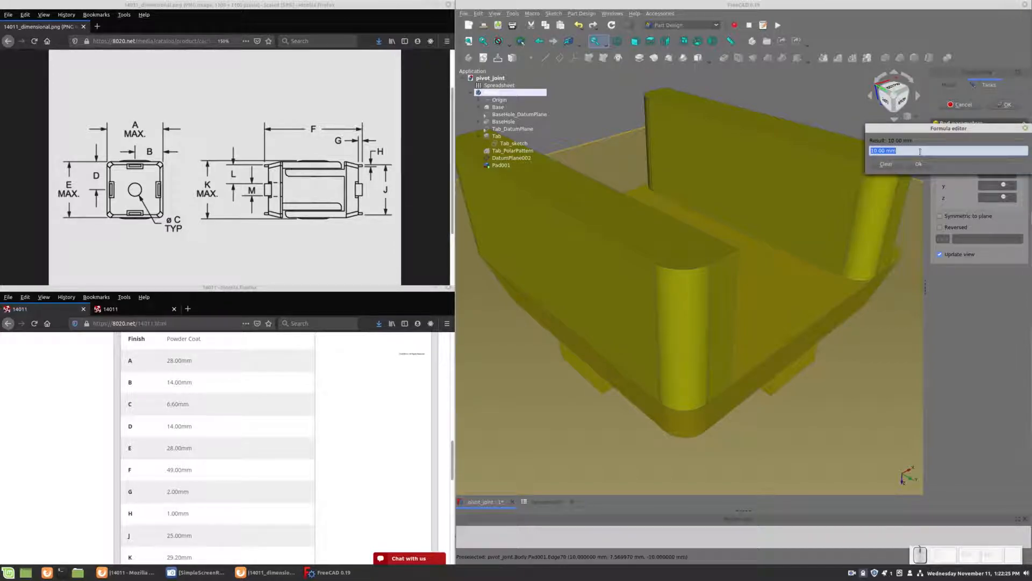
type("Spreadsheet.")
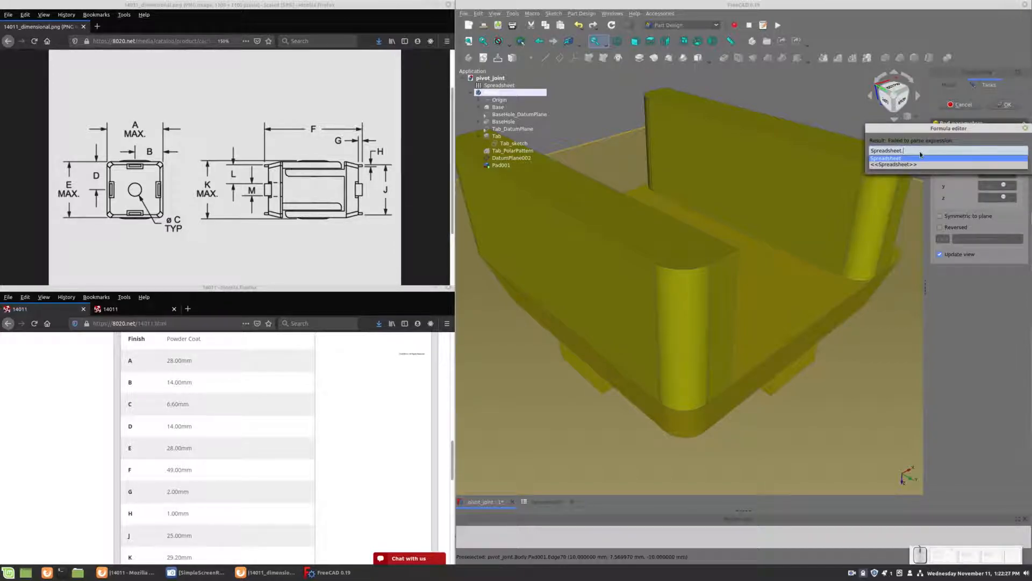
type("Arm")
key("Down")
key("Down")
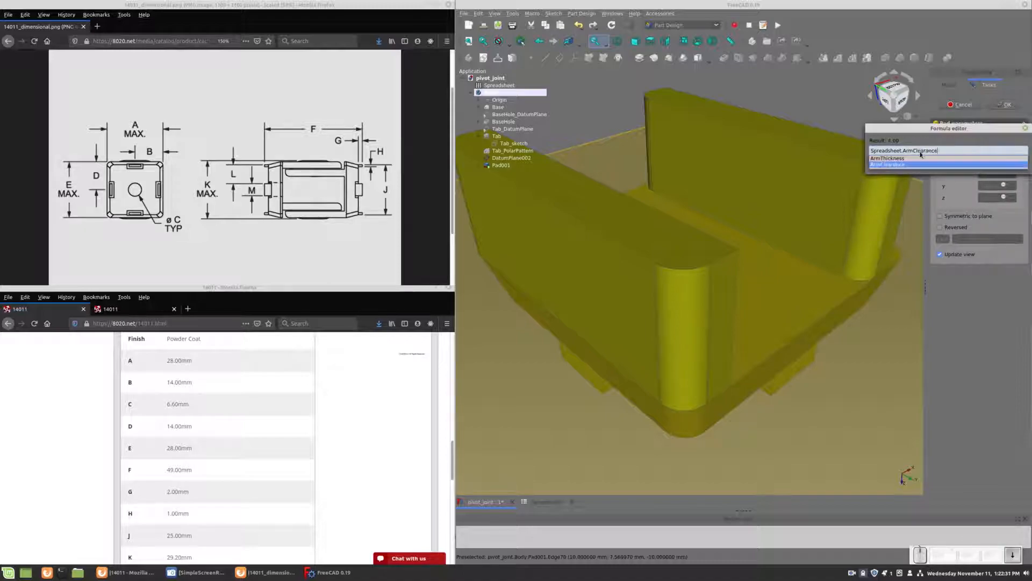
type("+")
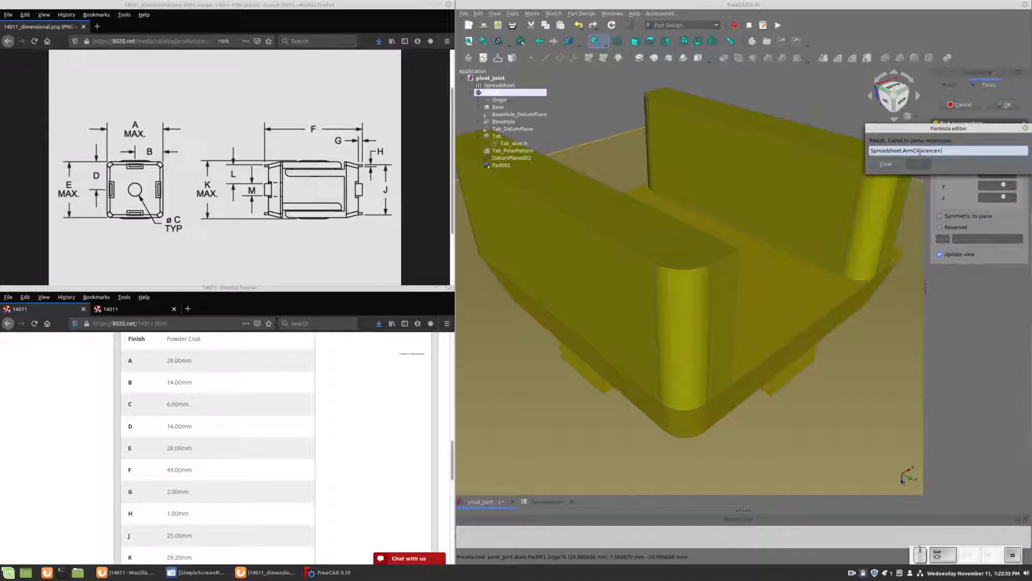
type("Spread")
key("Down")
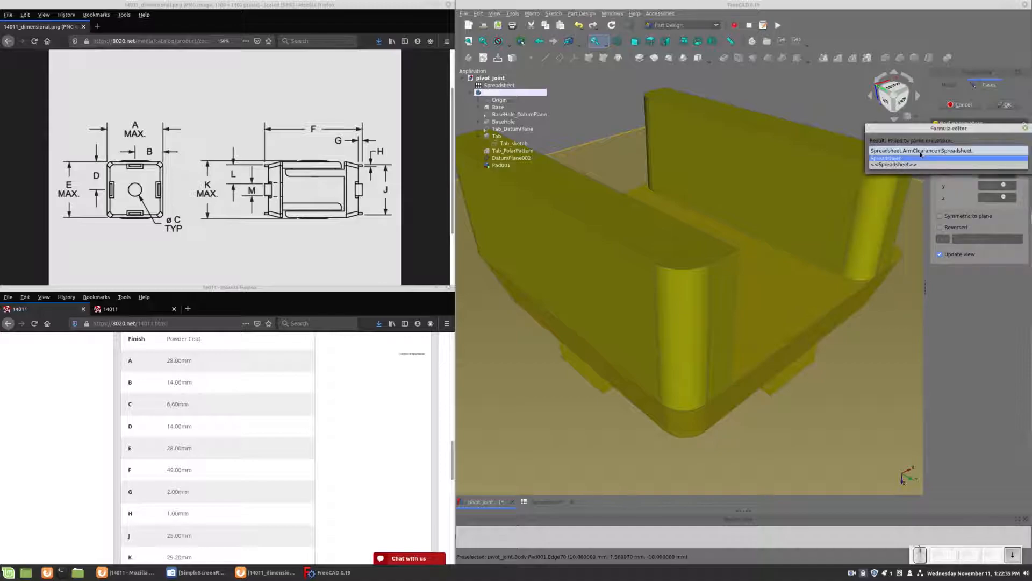
type(".Base")
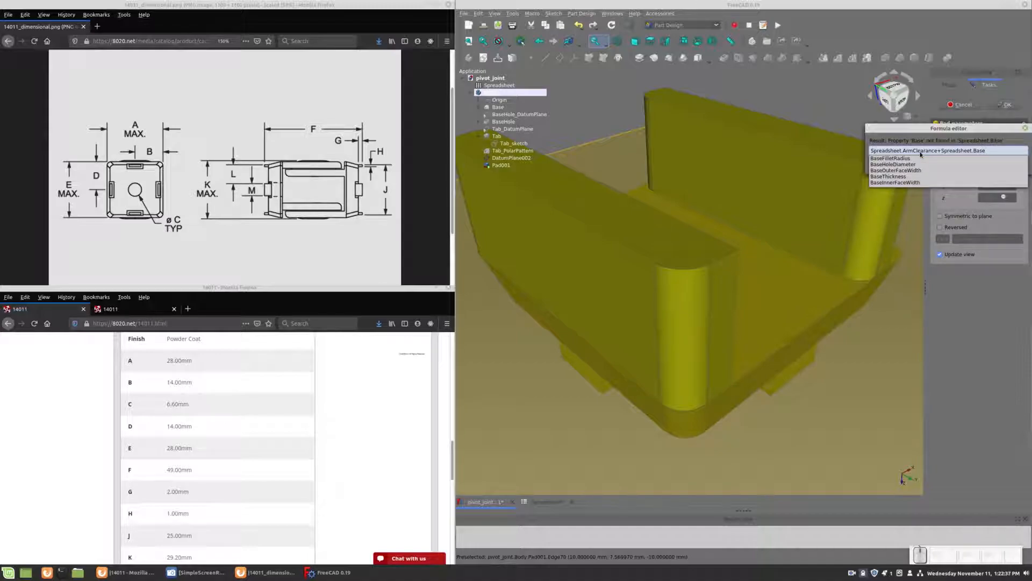
key("Down")
key("Down")
key("Down")
key("Down")
key("Down")
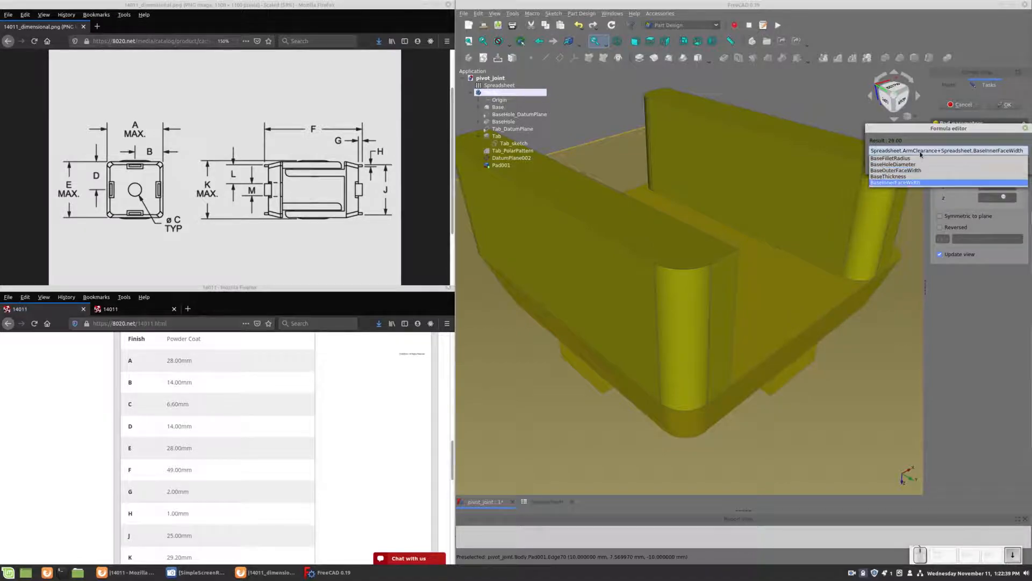
key("Return")
type("/2")
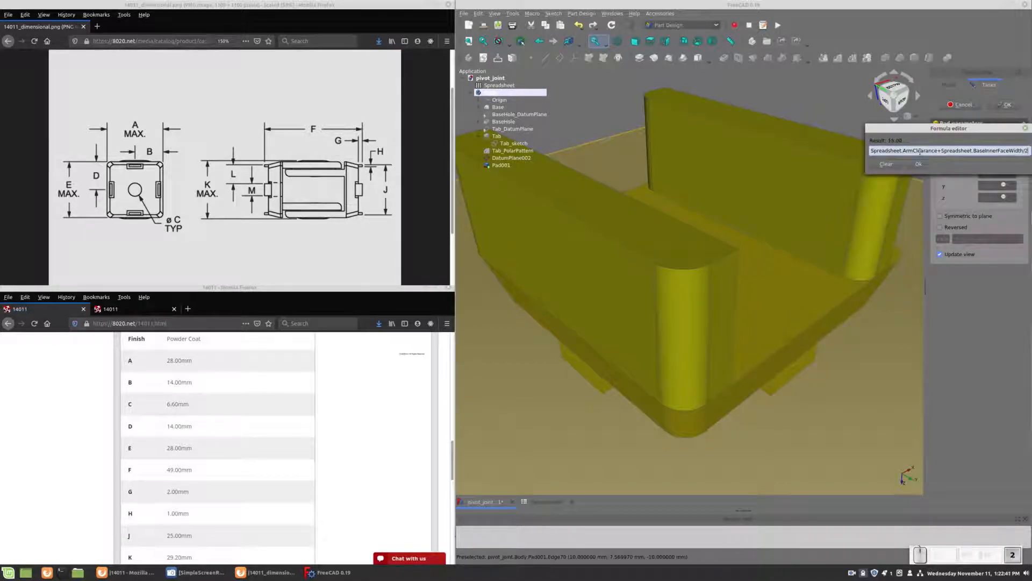
key("Return")
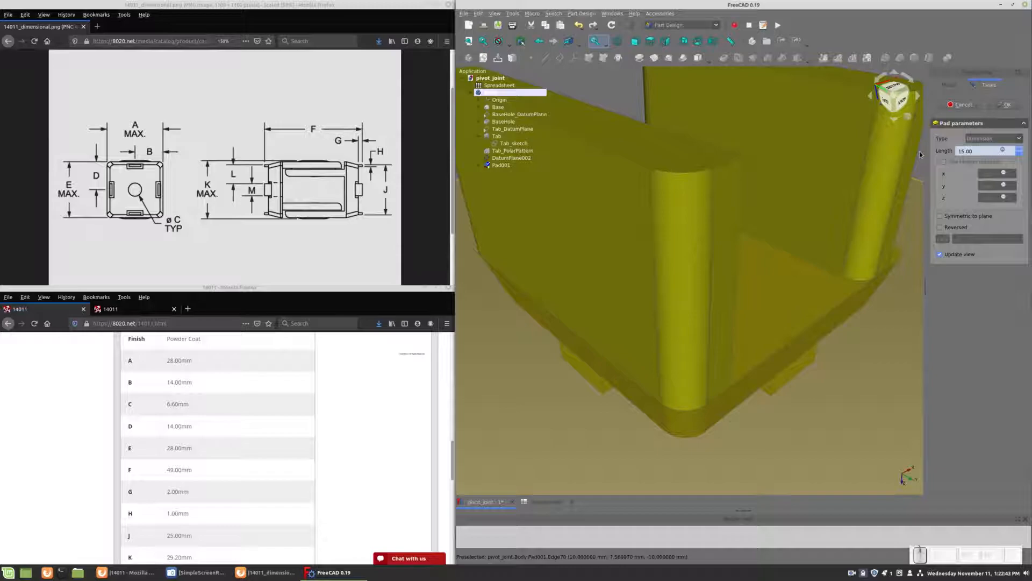
scroll(842, 277, "down", 2)
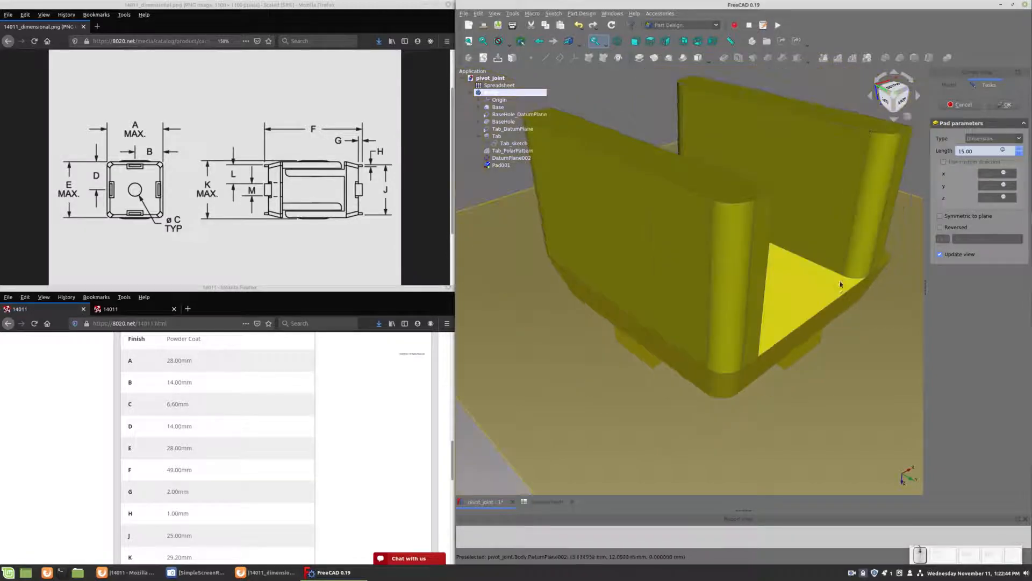
left_click(1004, 105)
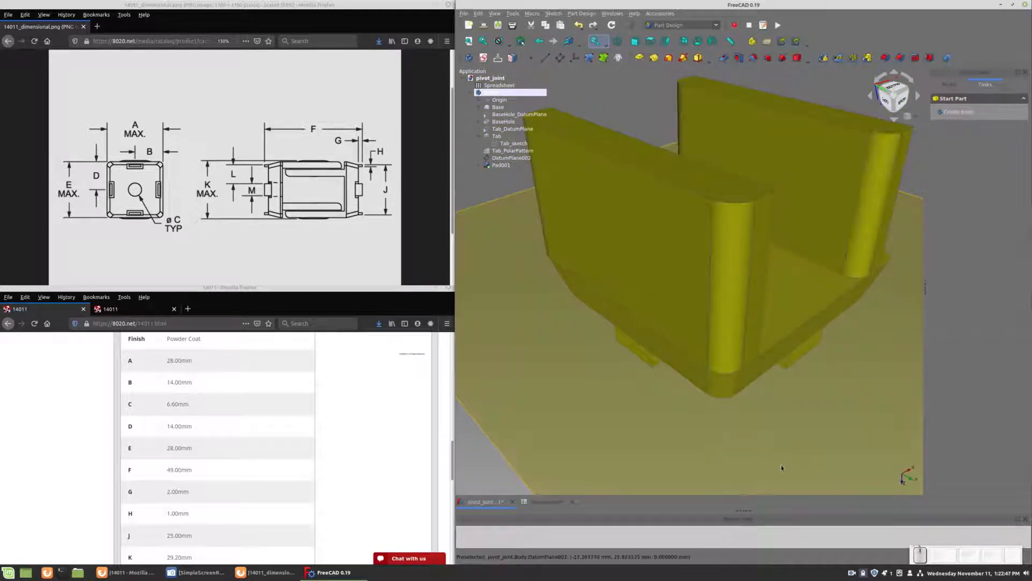
Show the whole part in isometric view and hide the datum plane DatumPlane002.
key("2")
key("0")
key("v")
key("f")
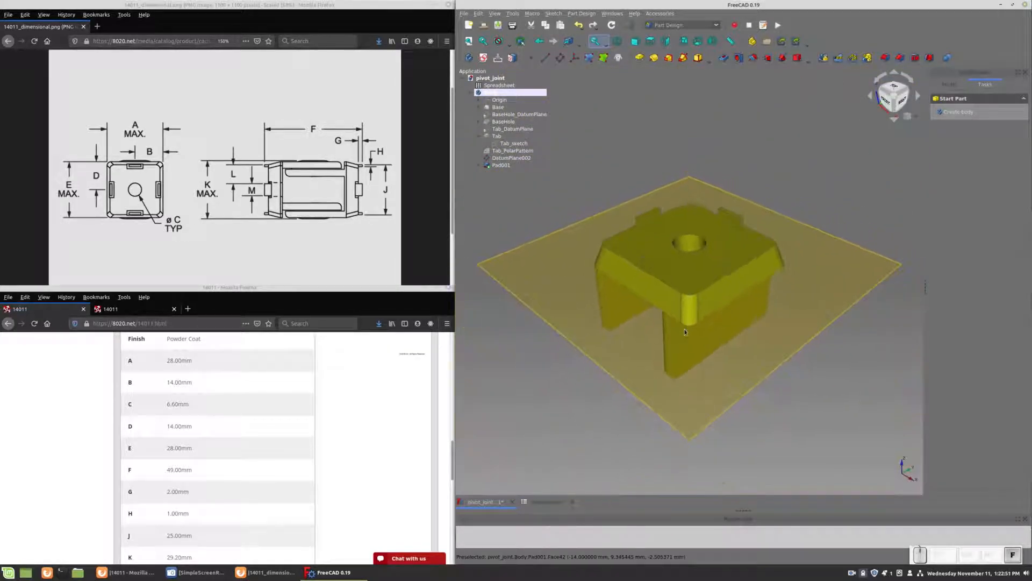
left_click(522, 158)
key("space")
middle_click_drag(707, 418, 733, 455)
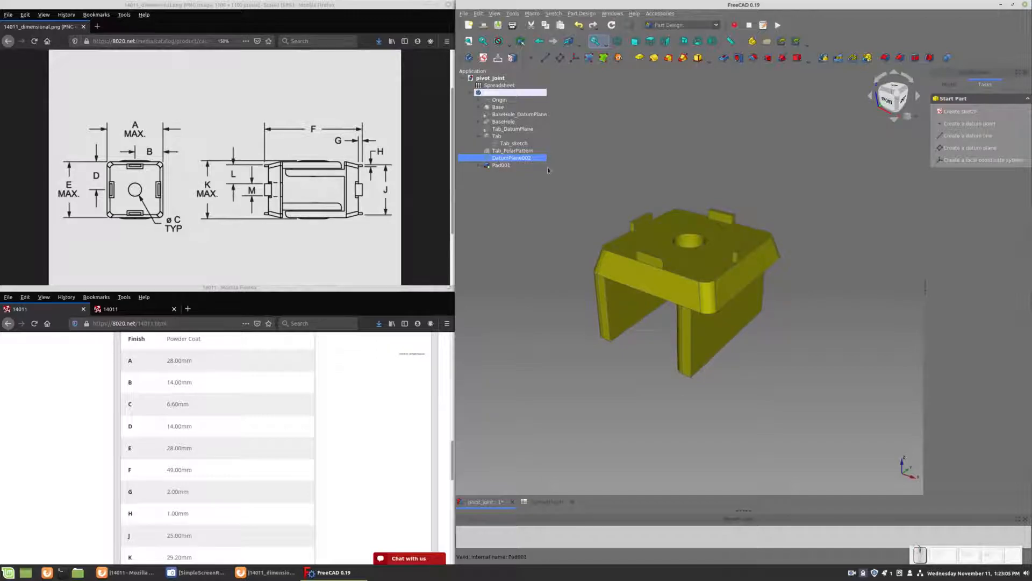
Rename the datum plane DatumPlane002 as ArmUpper_DatumPlane.
key("F2")
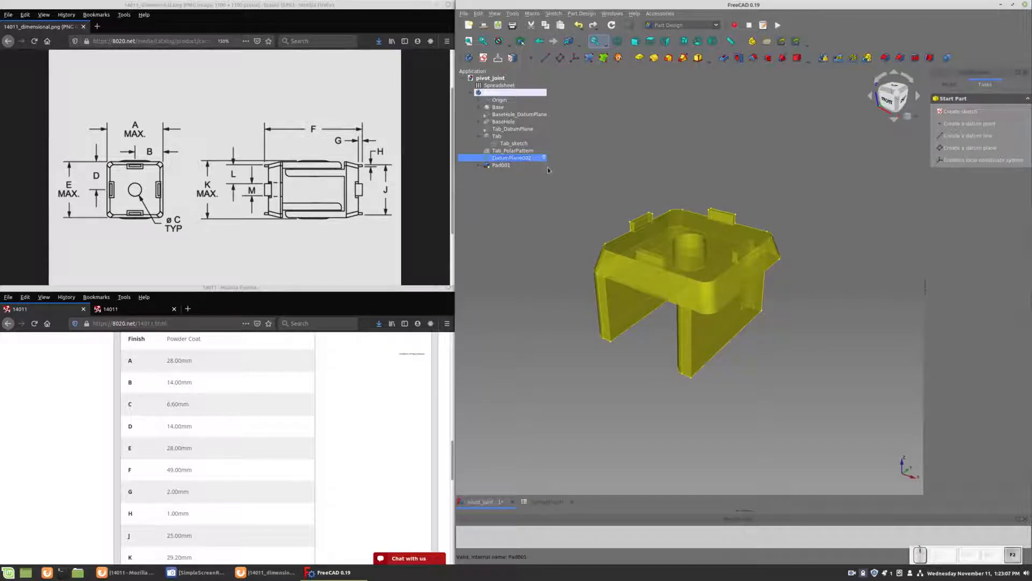
key("shift")
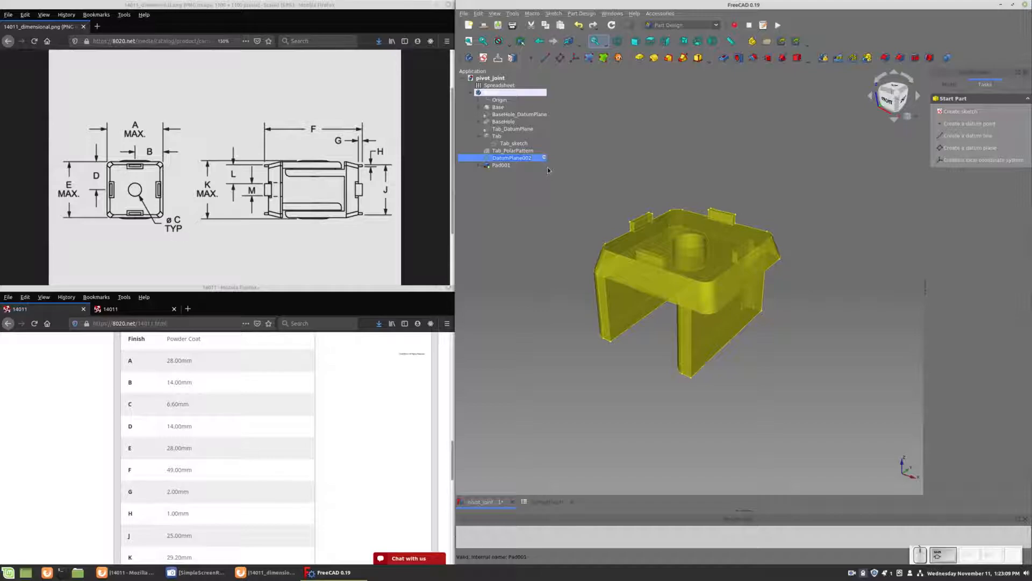
type("A")
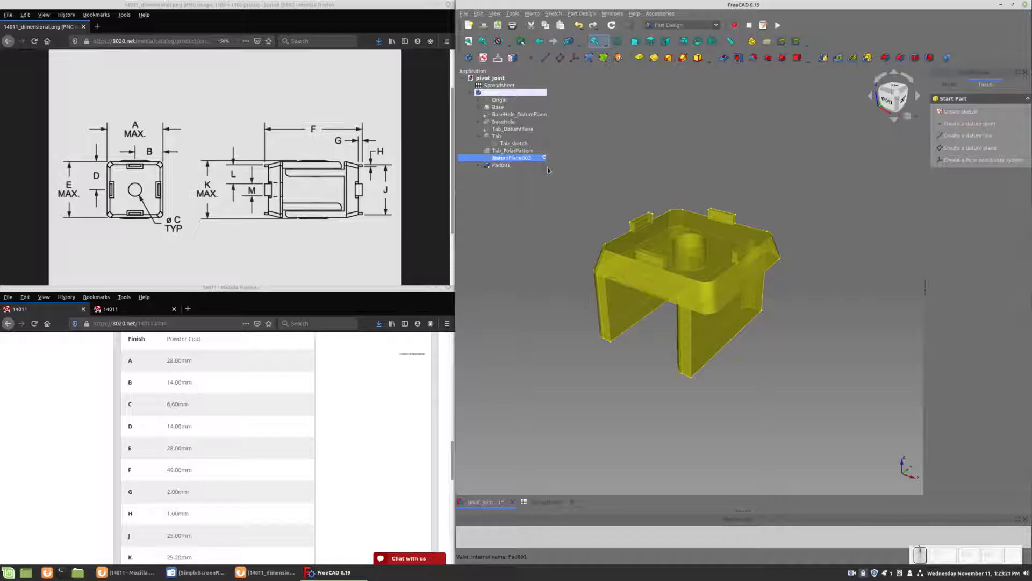
type("_p_")
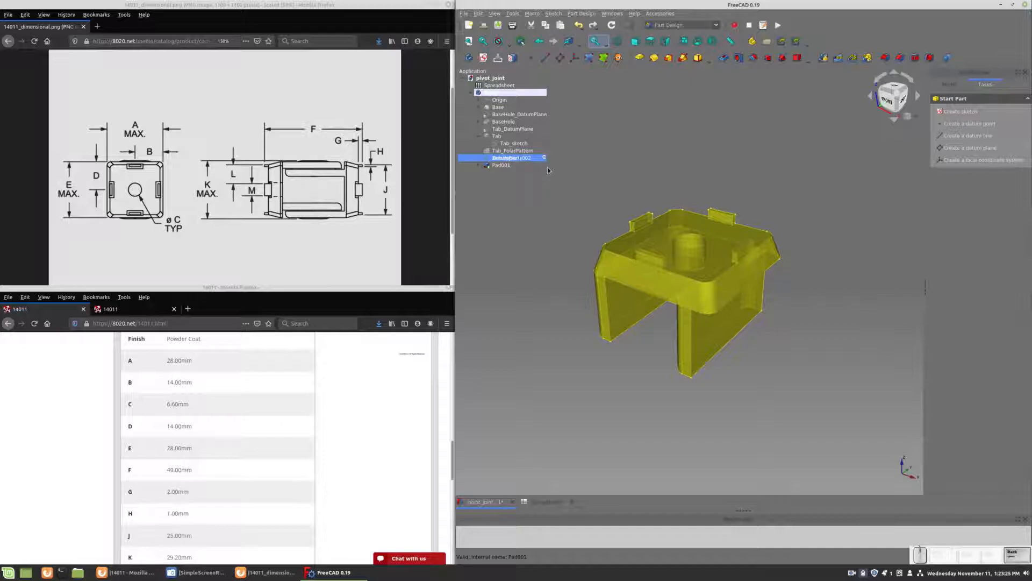
type("DU")
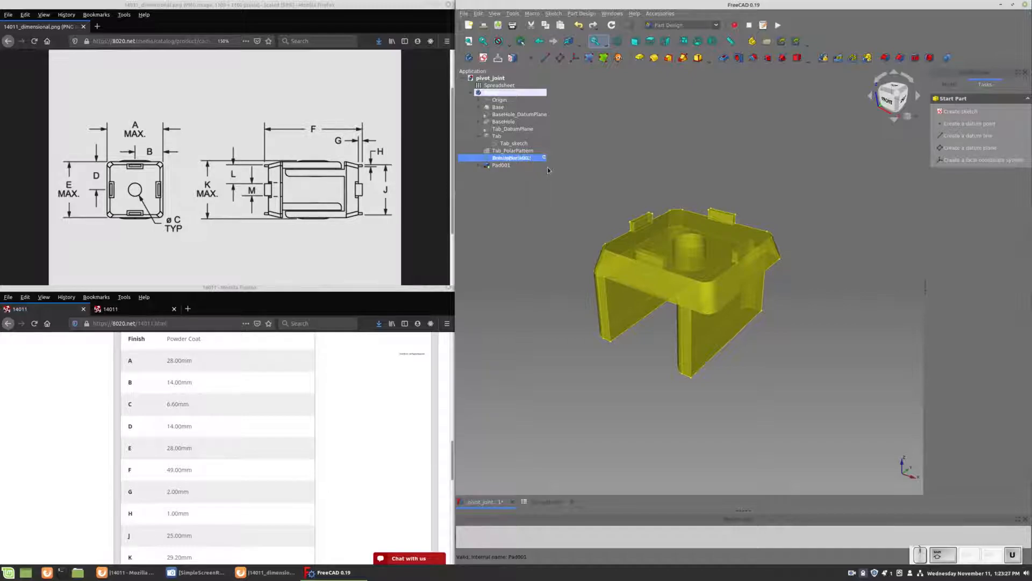
key("Return")
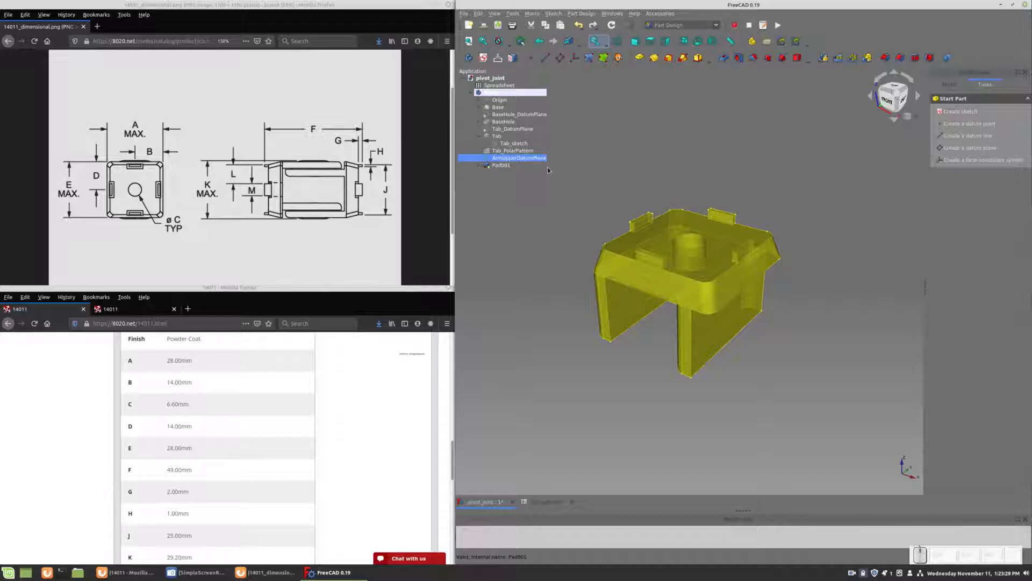
key("F2")
key("Left")
type("_")
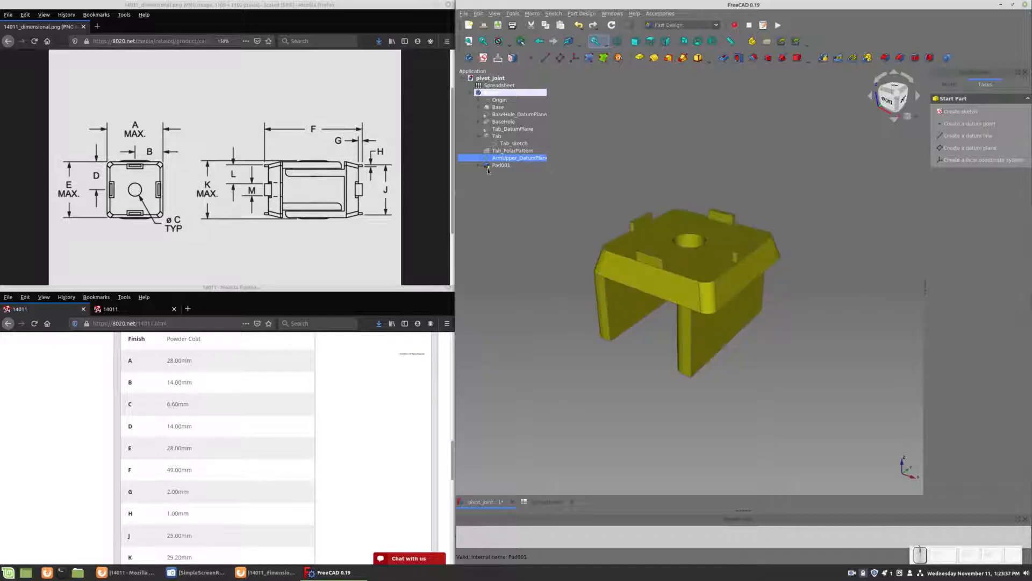
Expand the arm pad Pad001 in the model tree and rename it as ArmUpper.
left_click(478, 165)
left_click(501, 165)
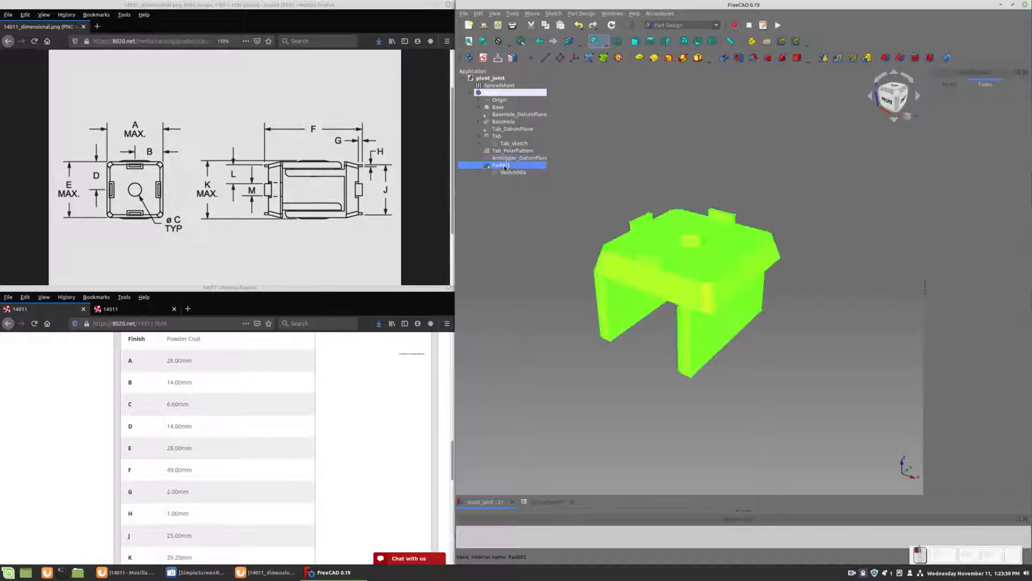
key("F2")
type("ArmUpper")
key("Return")
Rename the arm pad's sketch Sketch004 as ArmUpperSketch.
left_click(518, 172)
key("F2")
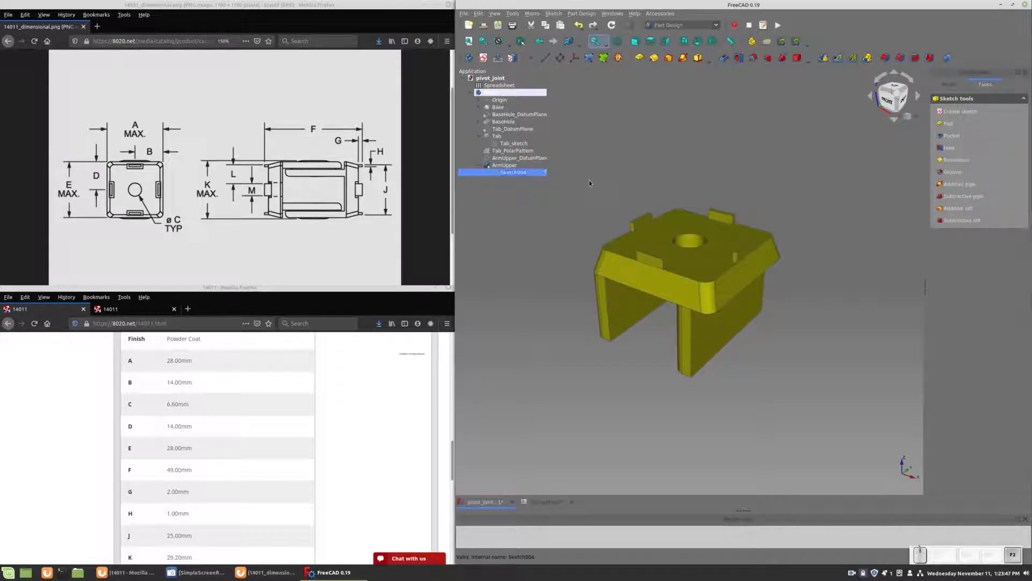
type("Arm_")
key("BackSpace")
type("U")
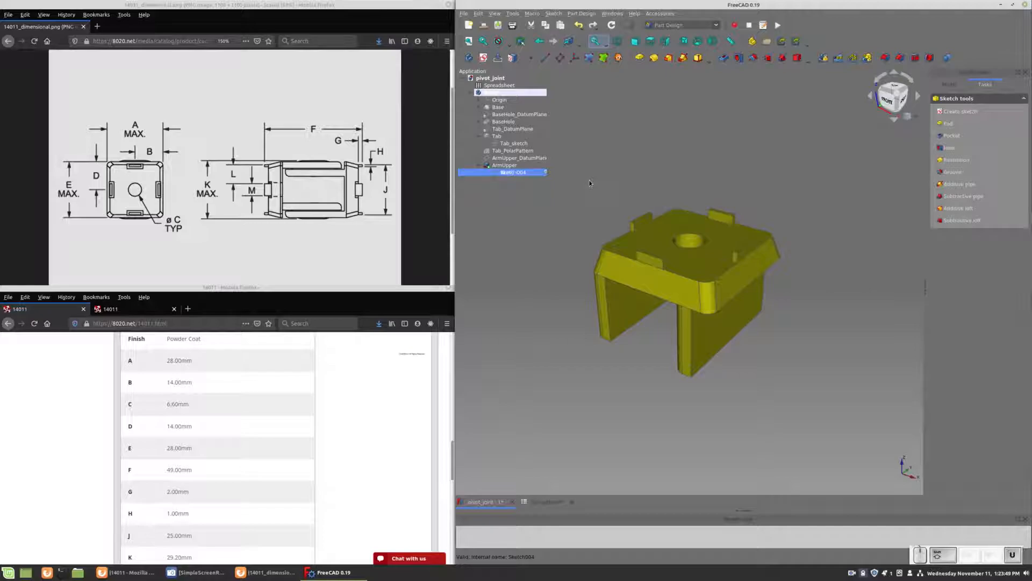
type("ch")
key("Return")
left_click(560, 221)
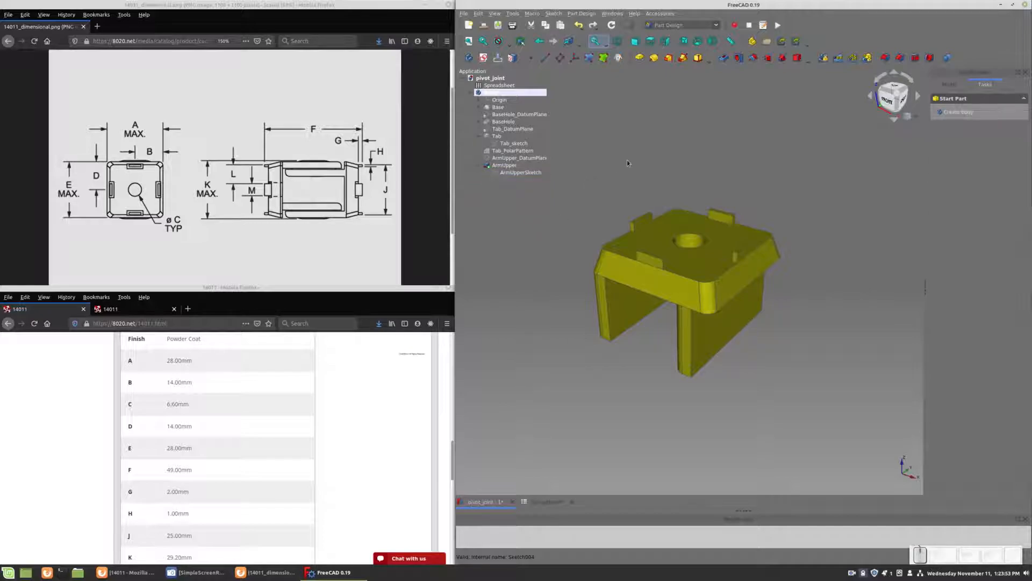
Shorten the name of the ArmUpper_DatumPlane datum plane to Arm_DatumPlane.
left_click(531, 157)
key("F2")
key("Right")
key("Left")
key("Left")
key("Left")
key("Left")
key("Left")
key("Left")
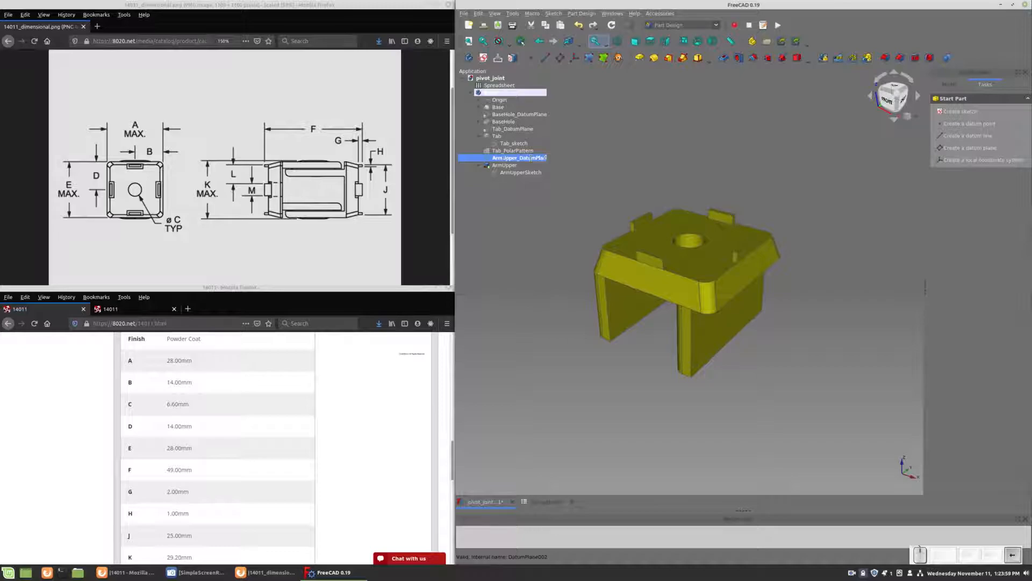
key("shift+Right")
key("Delete")
key("Return")
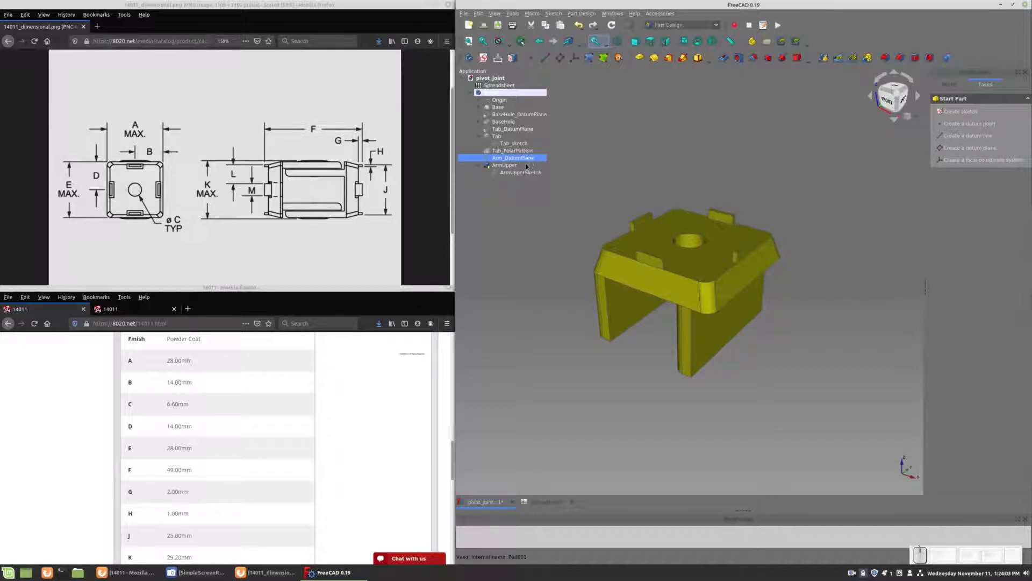
Rename the ArmUpper pad as Arm and its sketch as Arm_sketch.
left_click(528, 165)
key("F2")
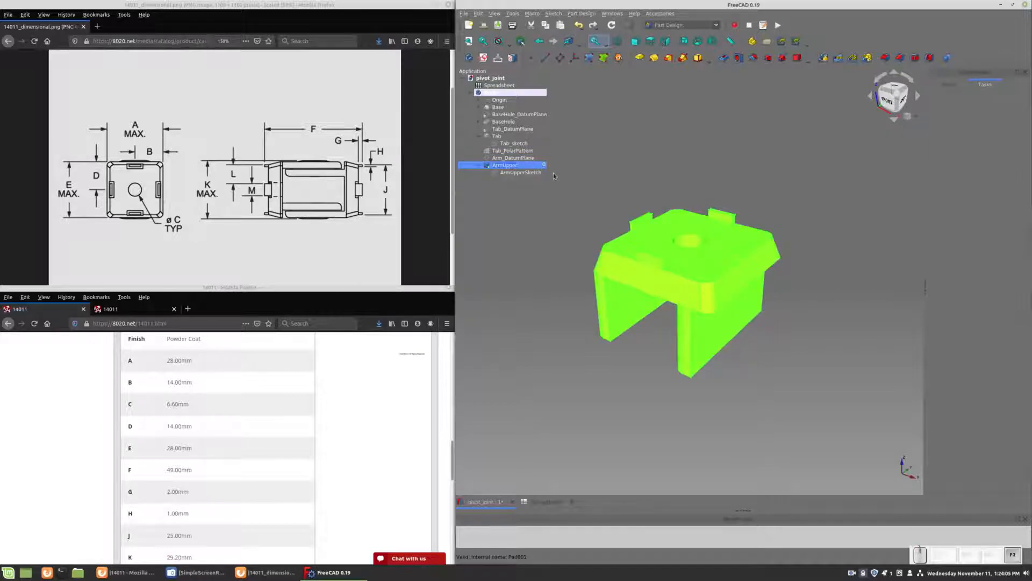
type("Arm")
key("Return")
left_click(544, 172)
key("F2")
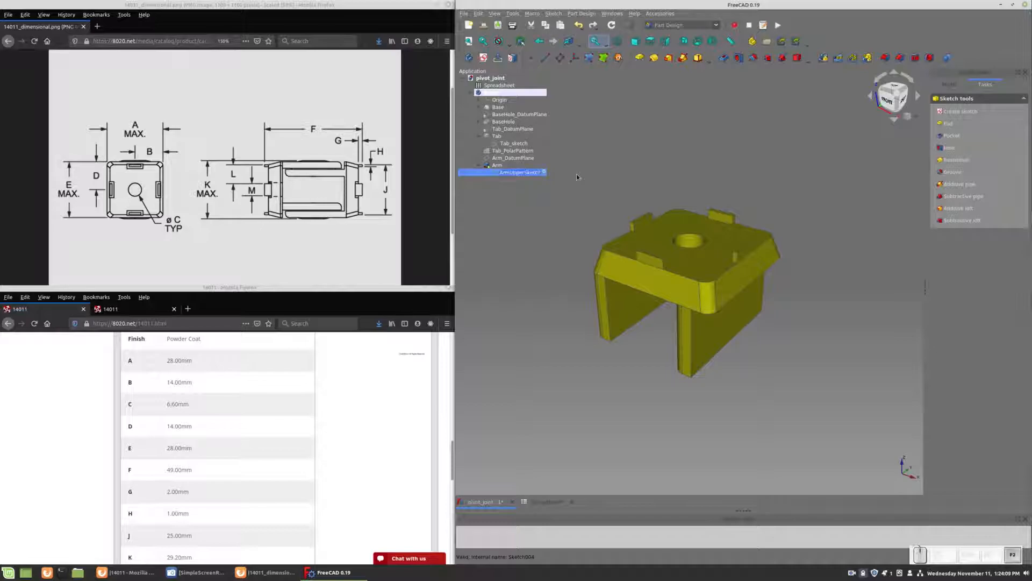
type("A")
type("rm_sketch")
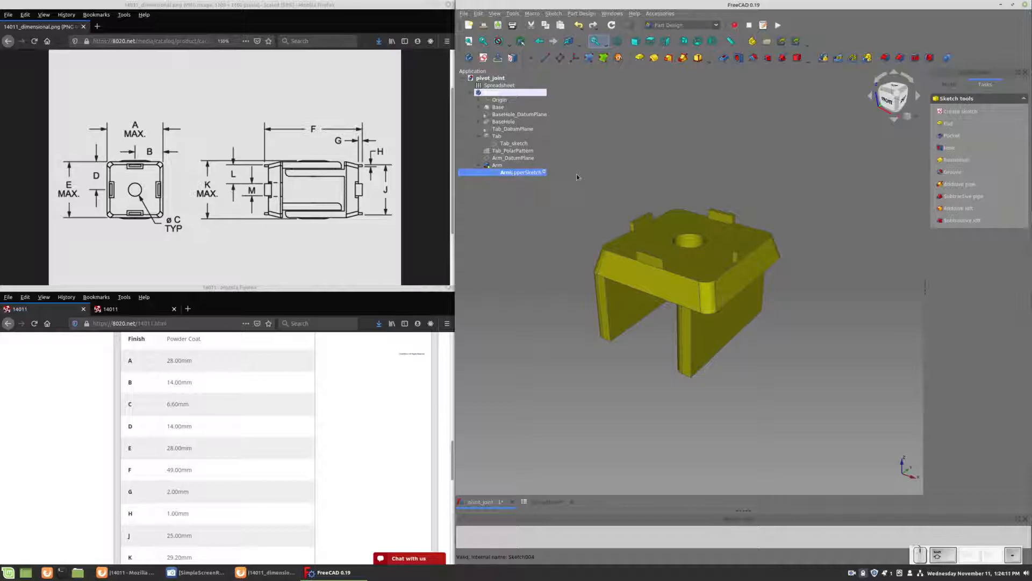
key("Return")
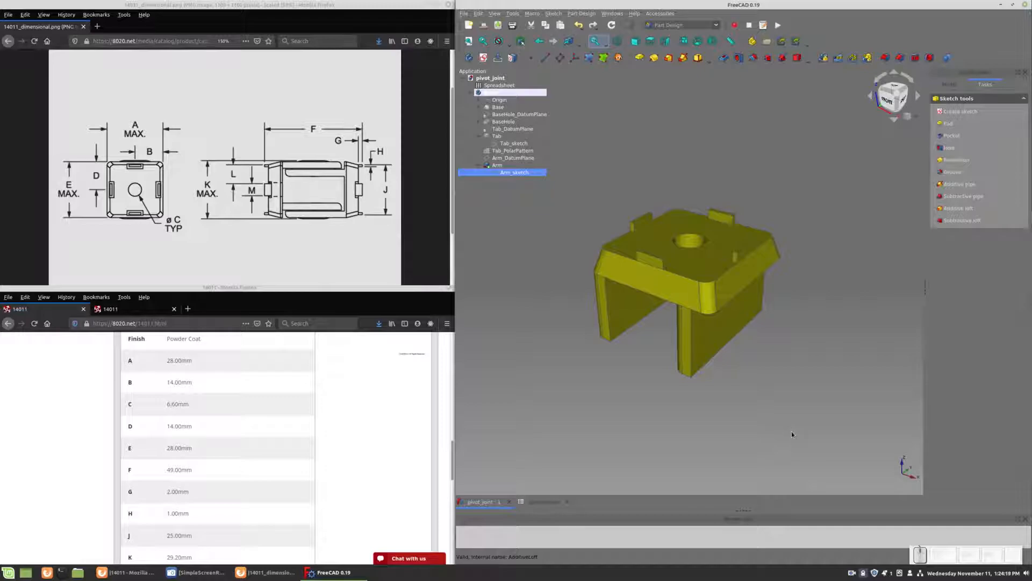
Create a datum plane on the flat end face of one arm, using the Plane face attachment mode without offsets.
middle_click_drag(792, 433, 606, 214)
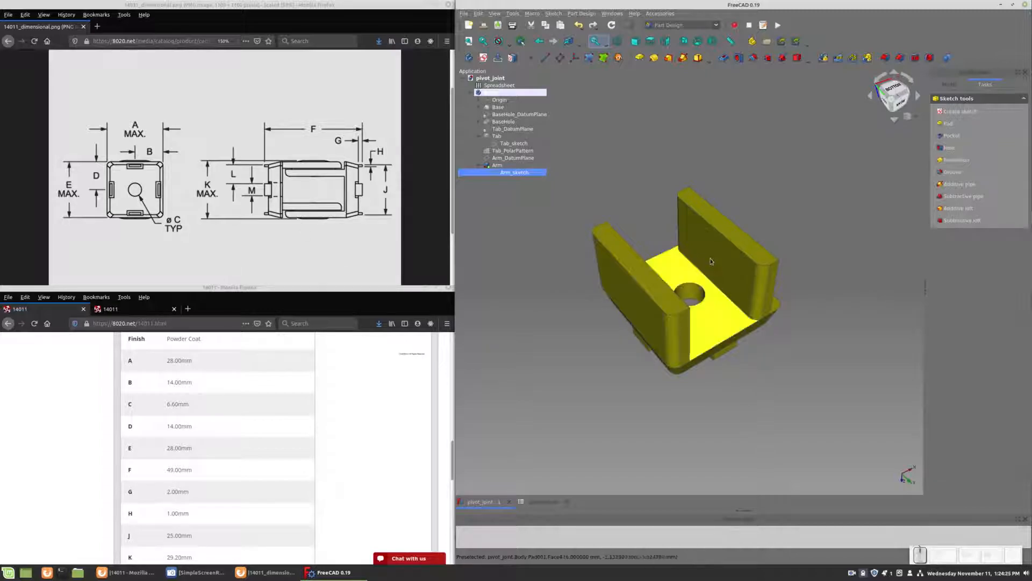
left_click(630, 267)
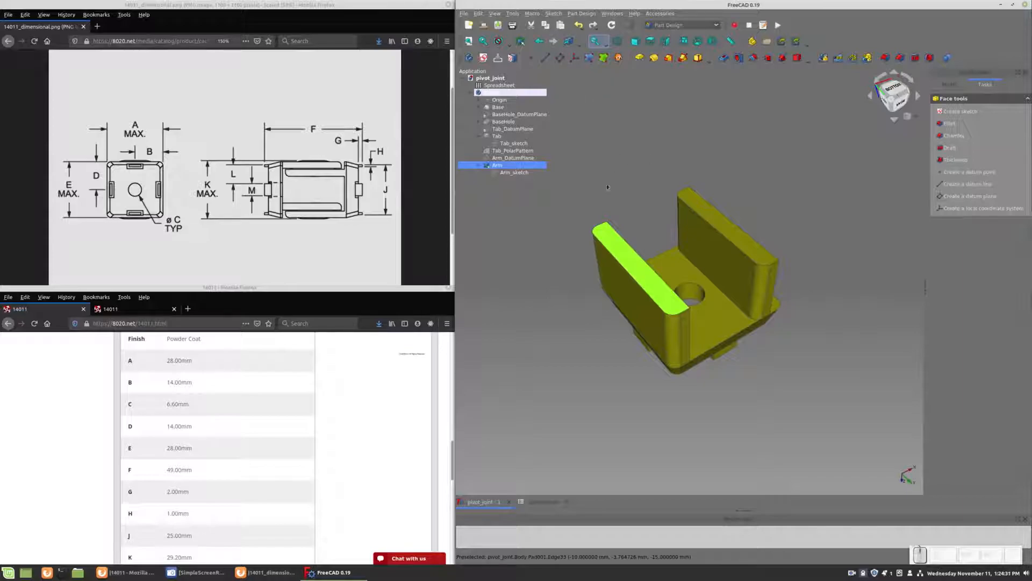
left_click(624, 155)
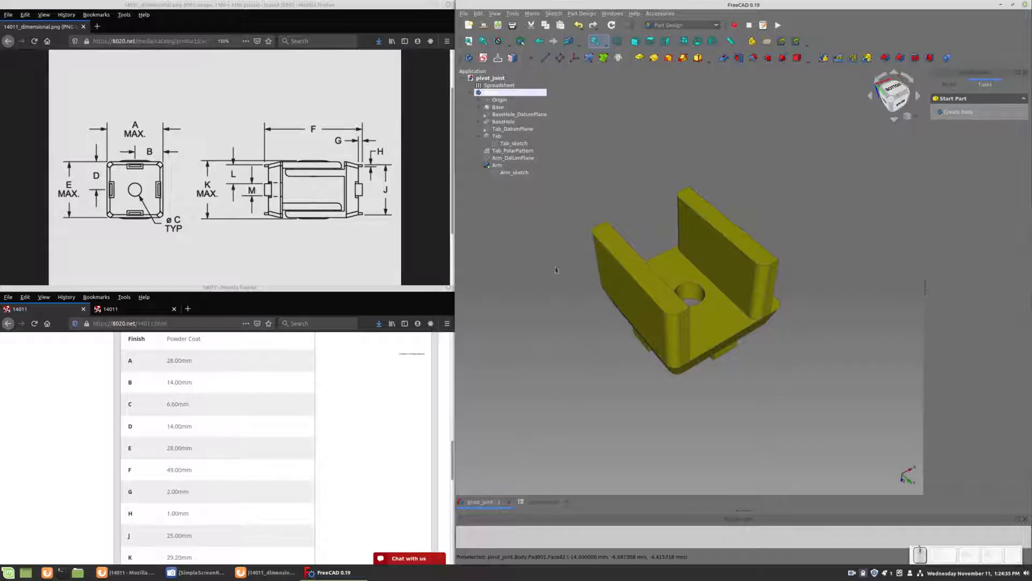
left_click(638, 266)
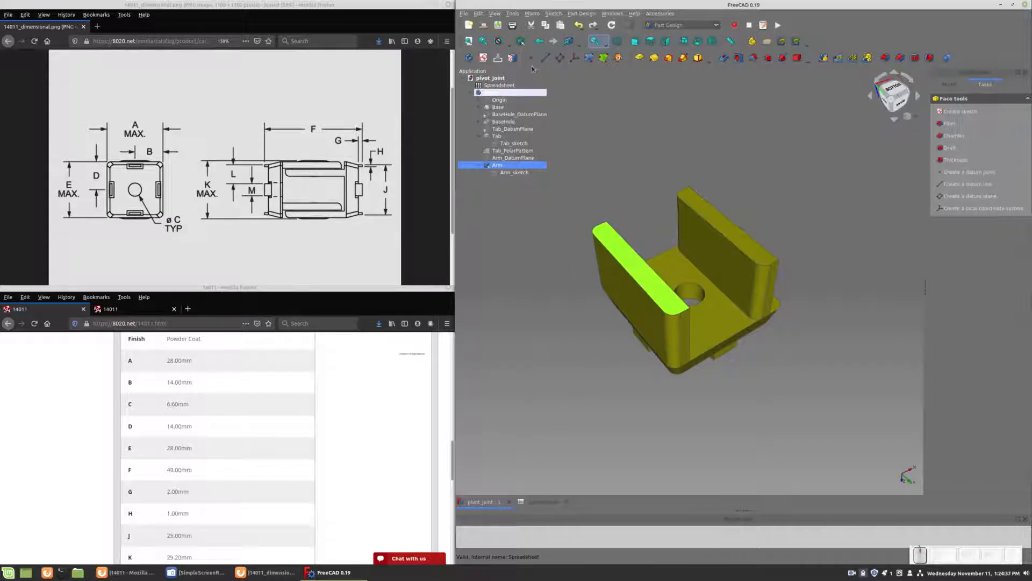
left_click(942, 196)
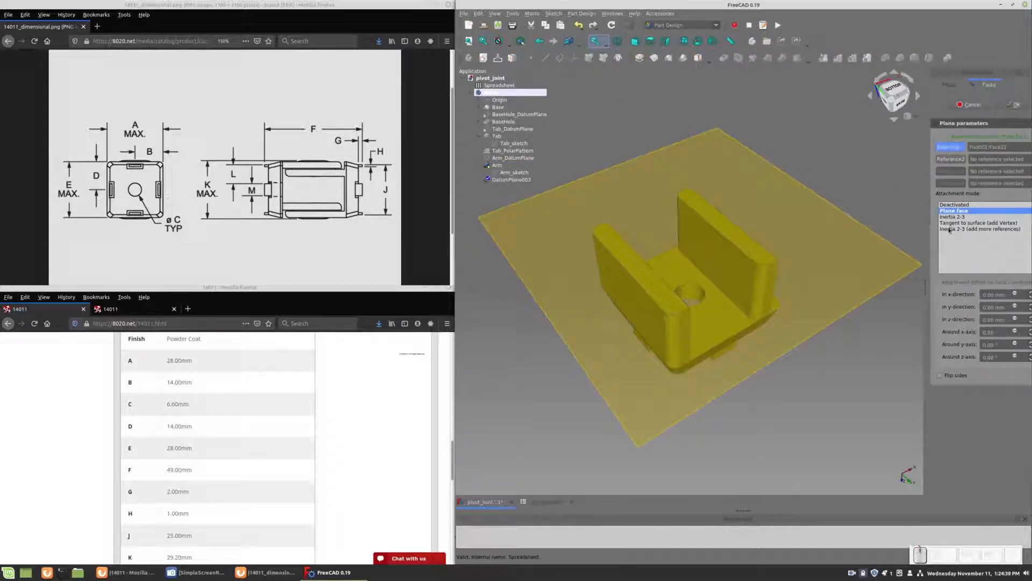
left_click(1013, 105)
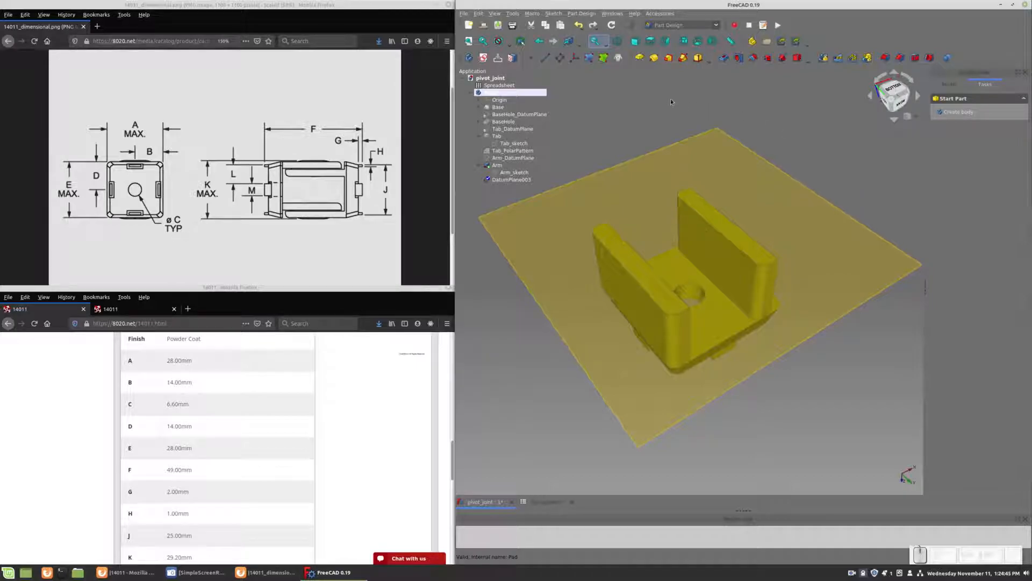
Start a new sketch on the datum plane DatumPlane003 and show it in orthographic projection.
left_click(483, 57)
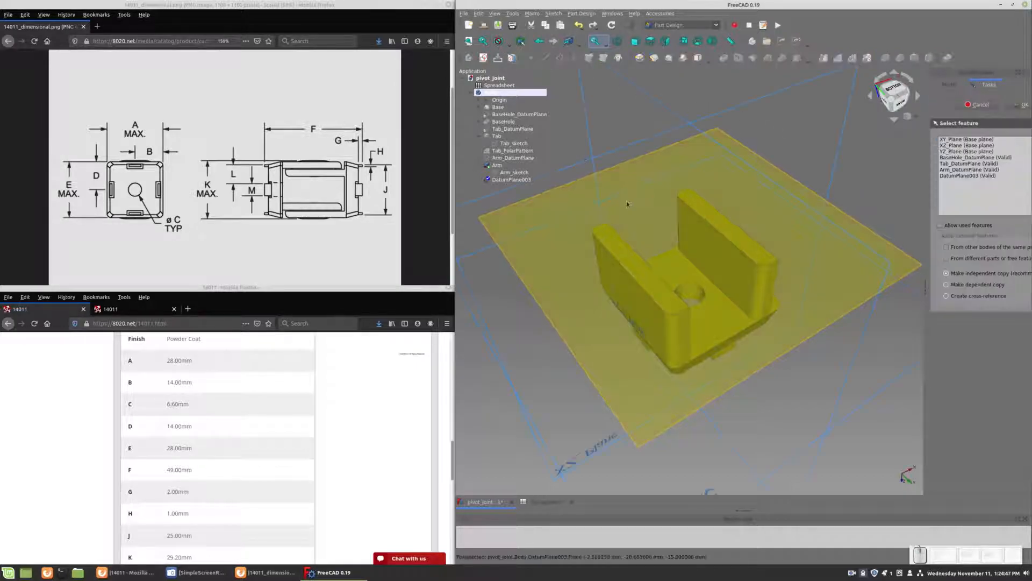
left_click(985, 176)
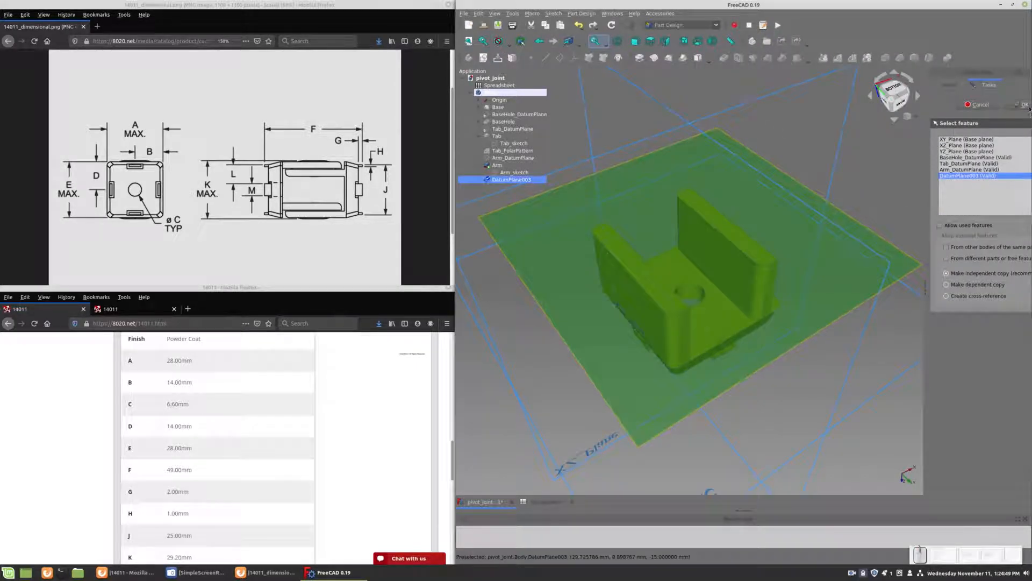
left_click(1023, 105)
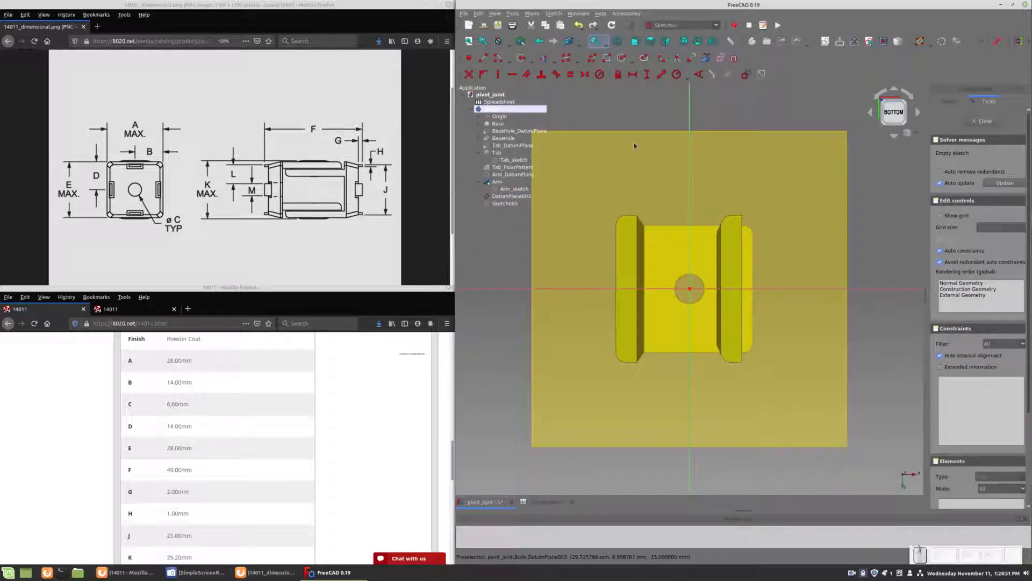
left_click(908, 133)
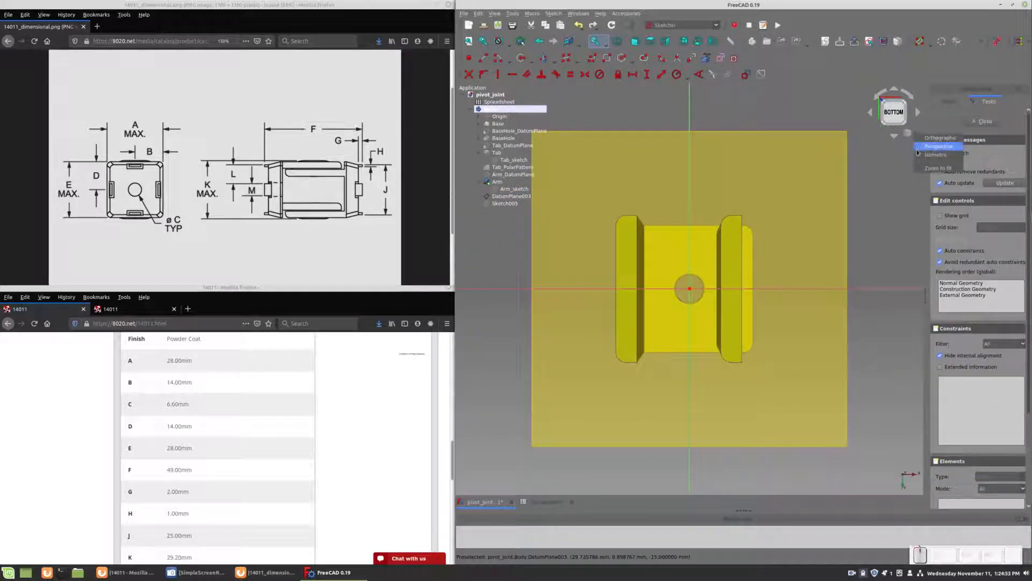
left_click(917, 140)
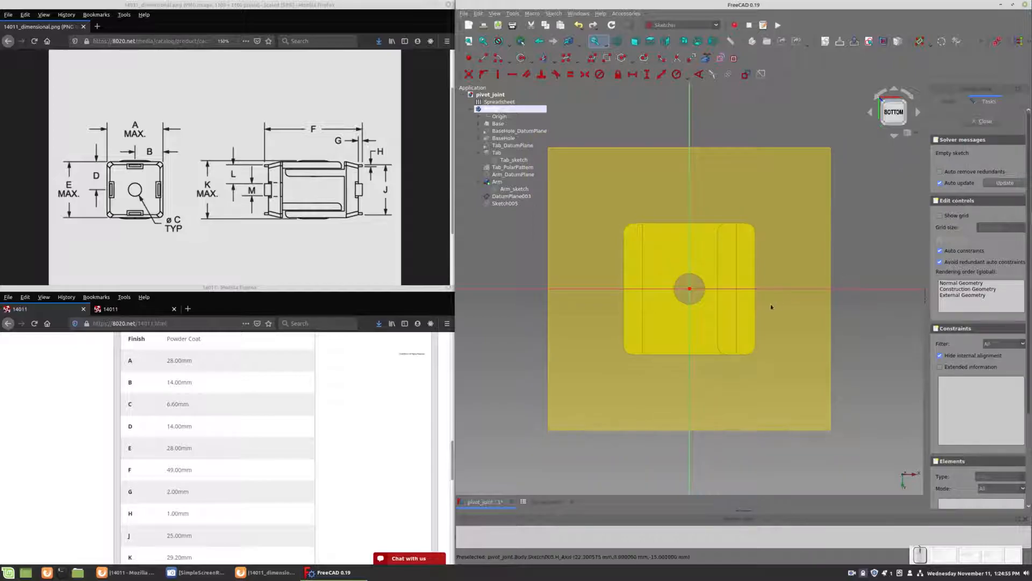
Sketch a narrow rectangle over the upper half of the left arm's end face, with its lower edge on the horizontal axis.
scroll(715, 302, "up", 3)
scroll(713, 301, "down", 2)
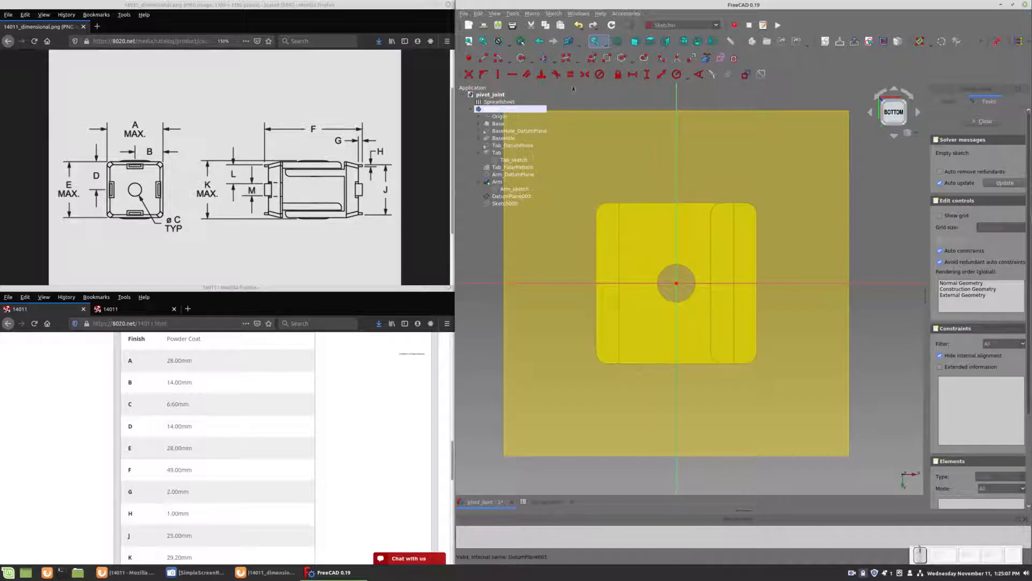
left_click(608, 59)
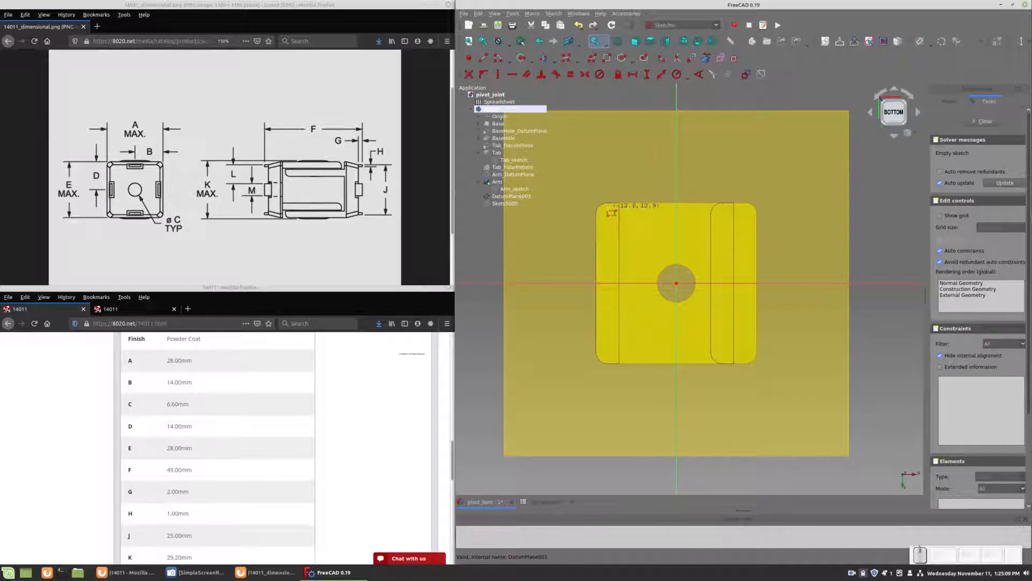
left_click(619, 283)
right_click(612, 412)
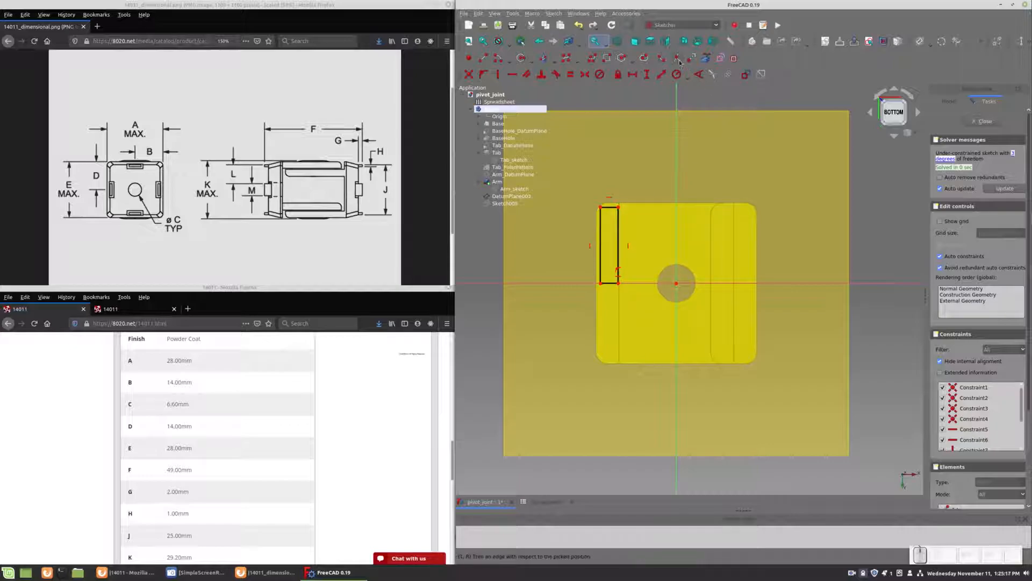
Fillet the rectangle's upper outer corner and constrain the fillet radius to Spreadsheet.BaseFilletRadius.
left_click(599, 218)
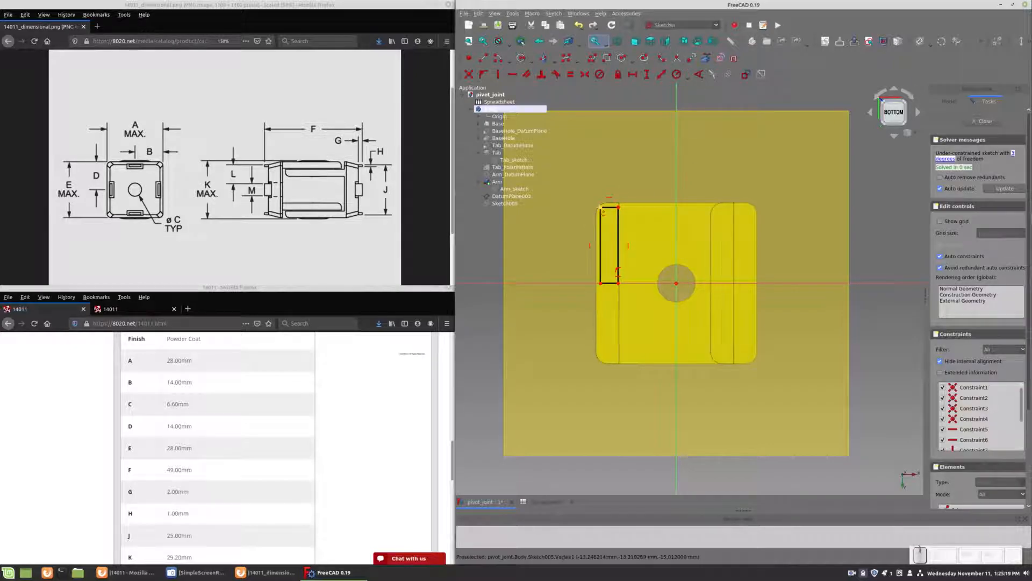
key("Delete")
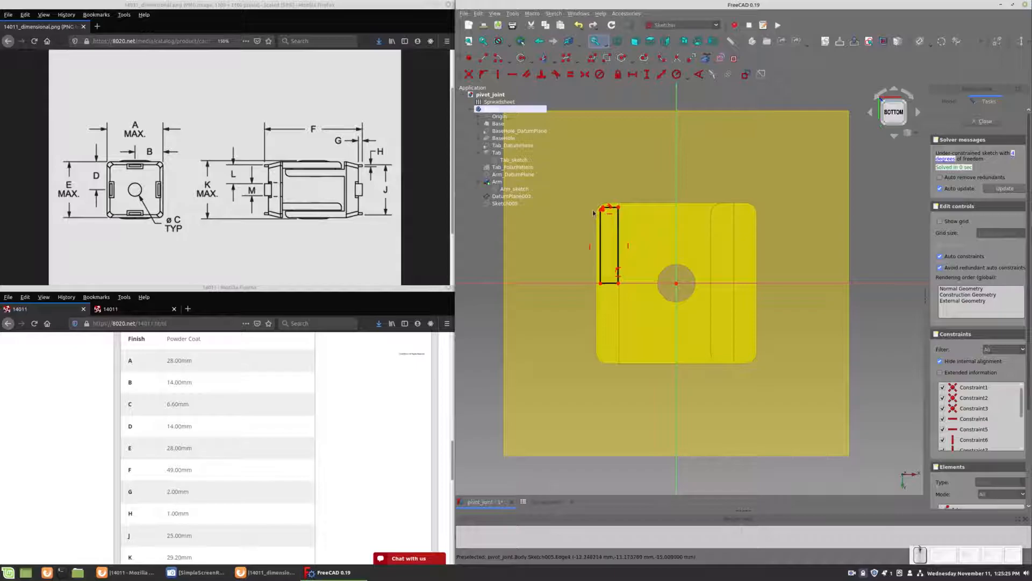
scroll(606, 209, "up", 5)
left_click(621, 199)
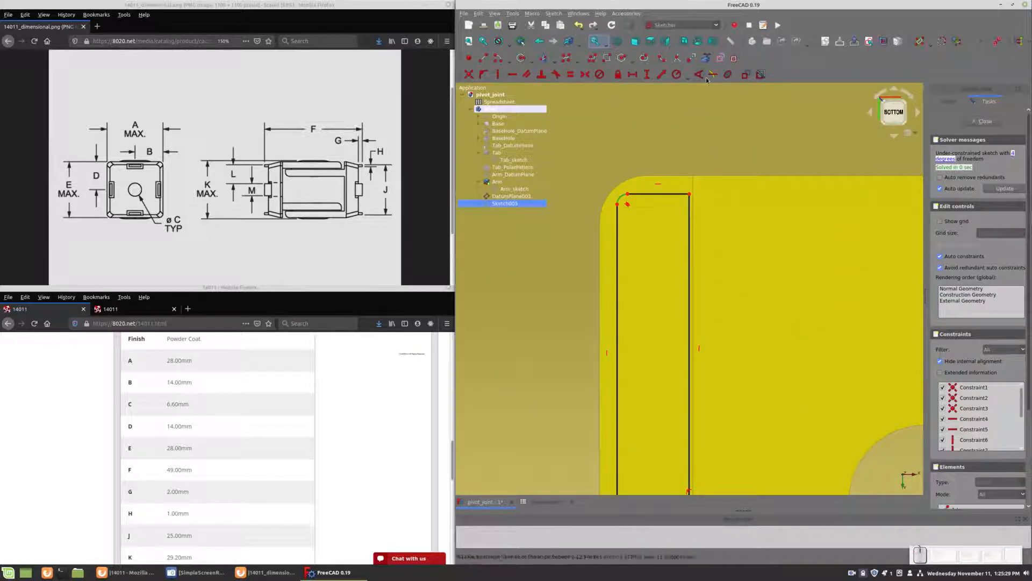
left_click(677, 74)
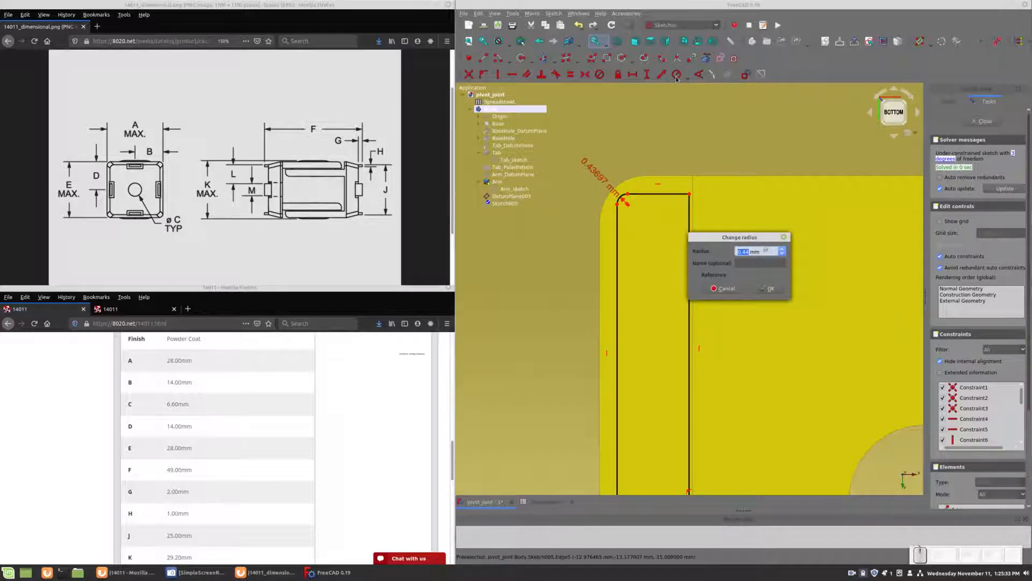
left_click(766, 251)
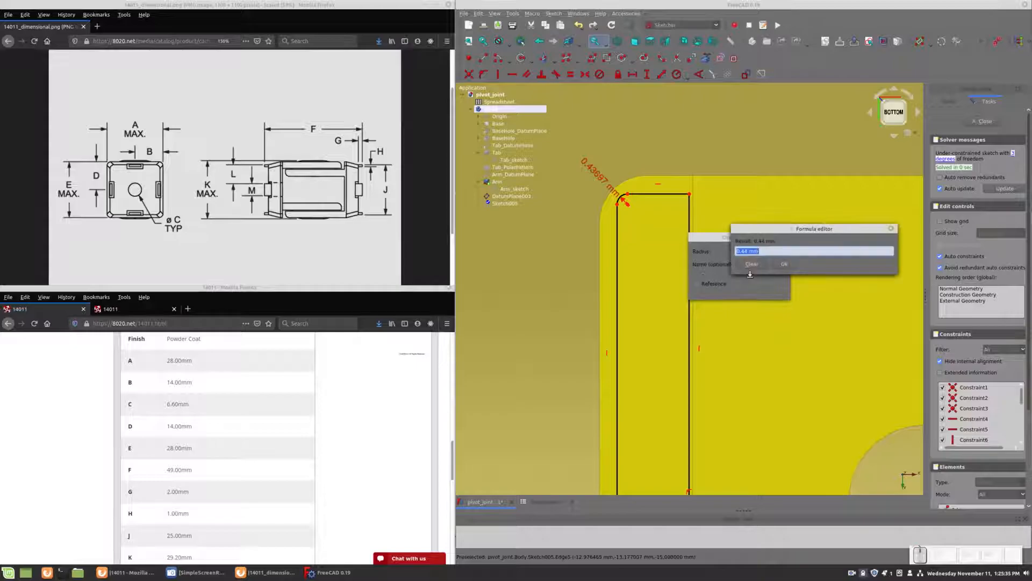
type("Spreadsheet.Base")
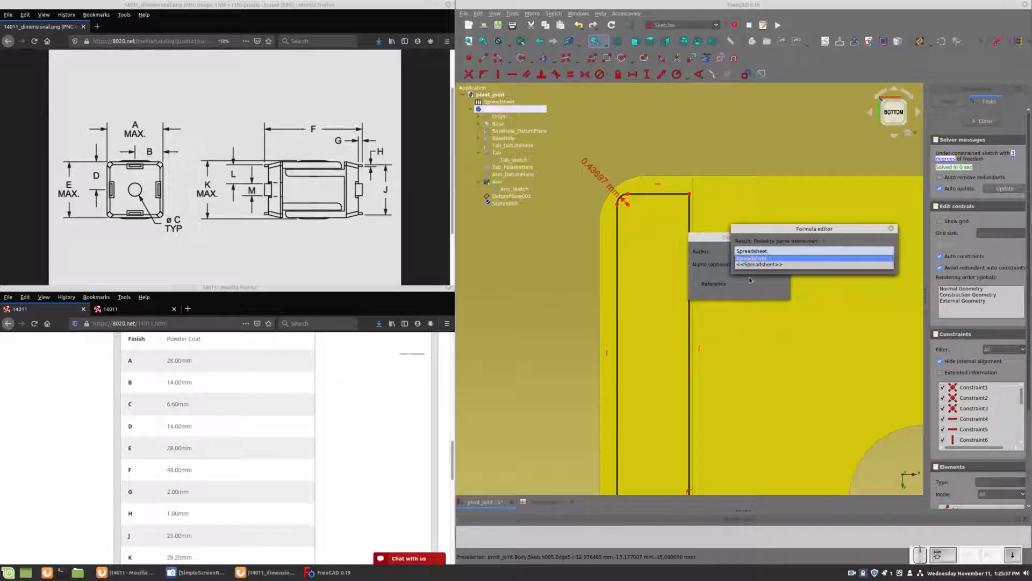
key("Down")
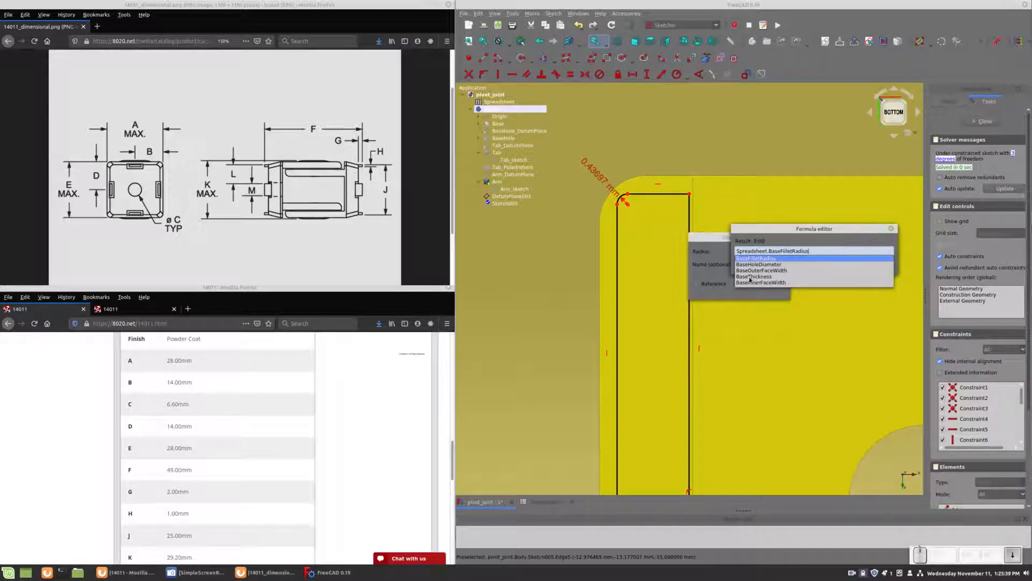
key("Return")
key("Return")
key("Return")
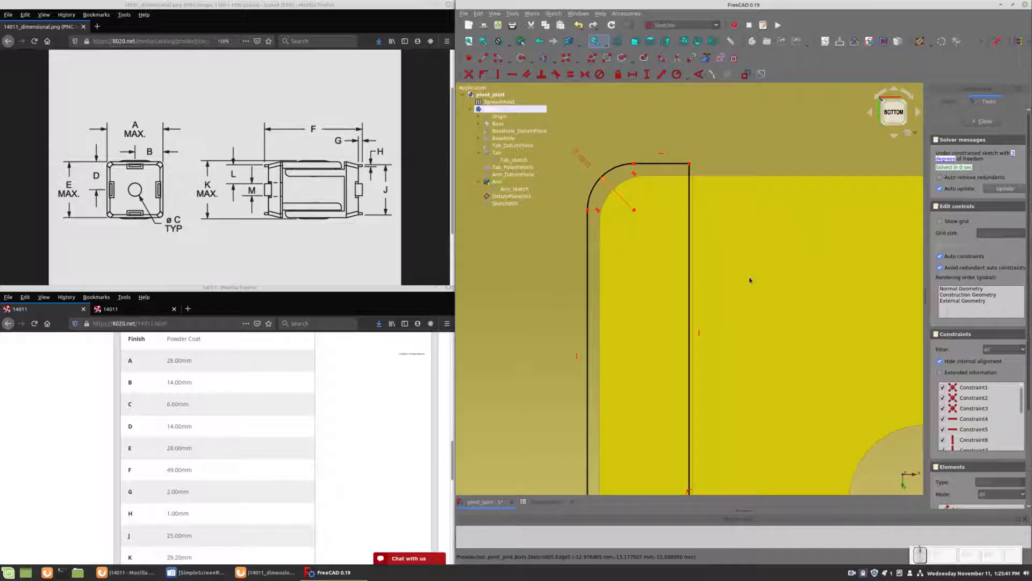
Constrain the horizontal distance from the profile's lower outer corner to the origin to Spreadsheet.BaseInnerFaceWidth/2.
scroll(744, 266, "down", 2)
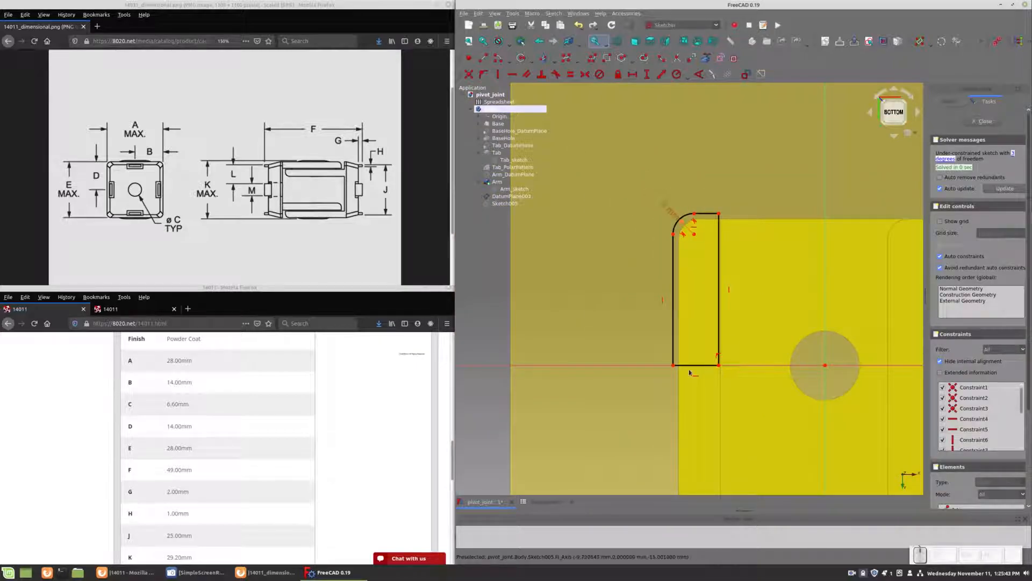
left_click(673, 366)
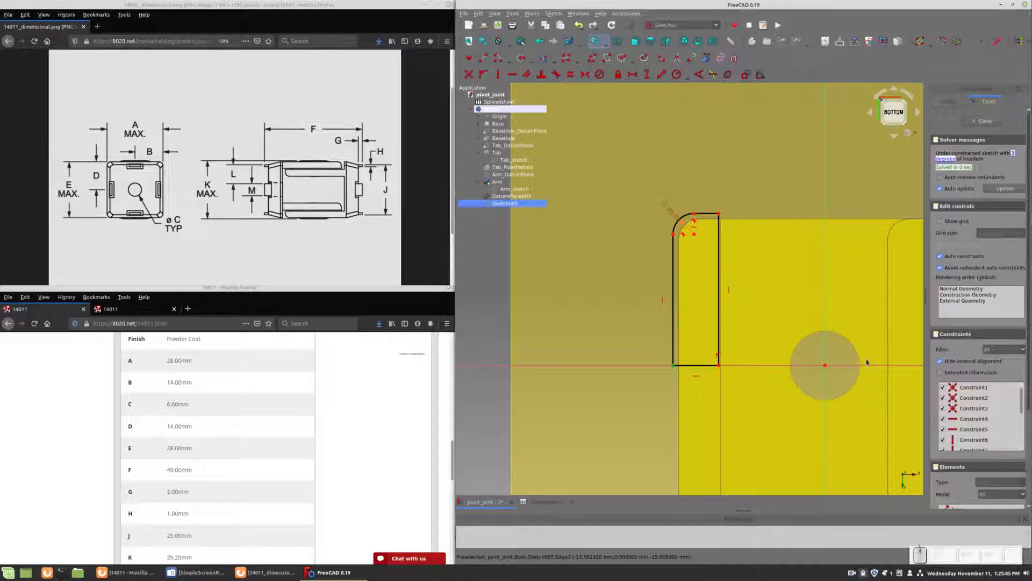
left_click(825, 366)
left_click(633, 75)
left_click(710, 86)
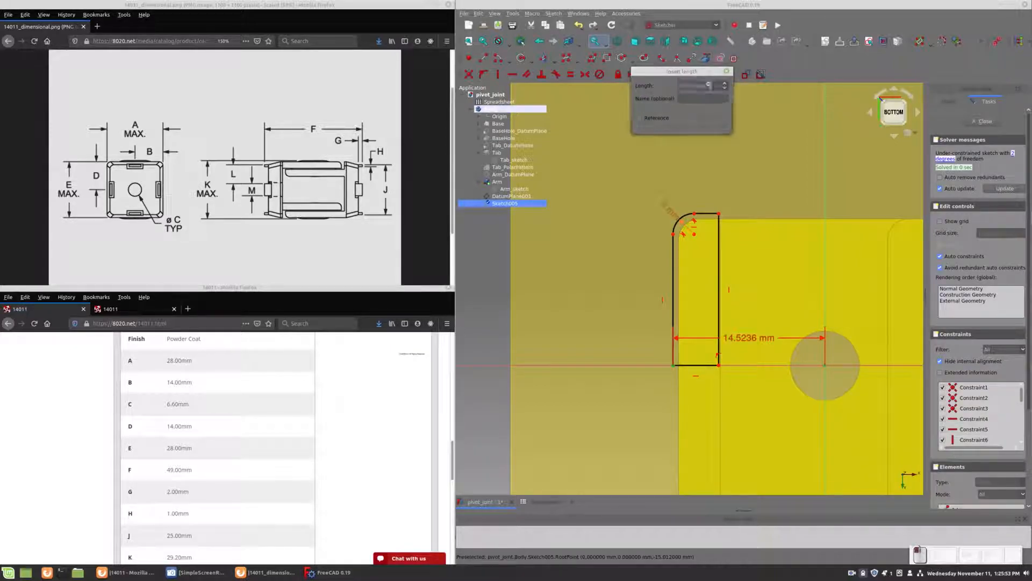
type("Spreadsheet")
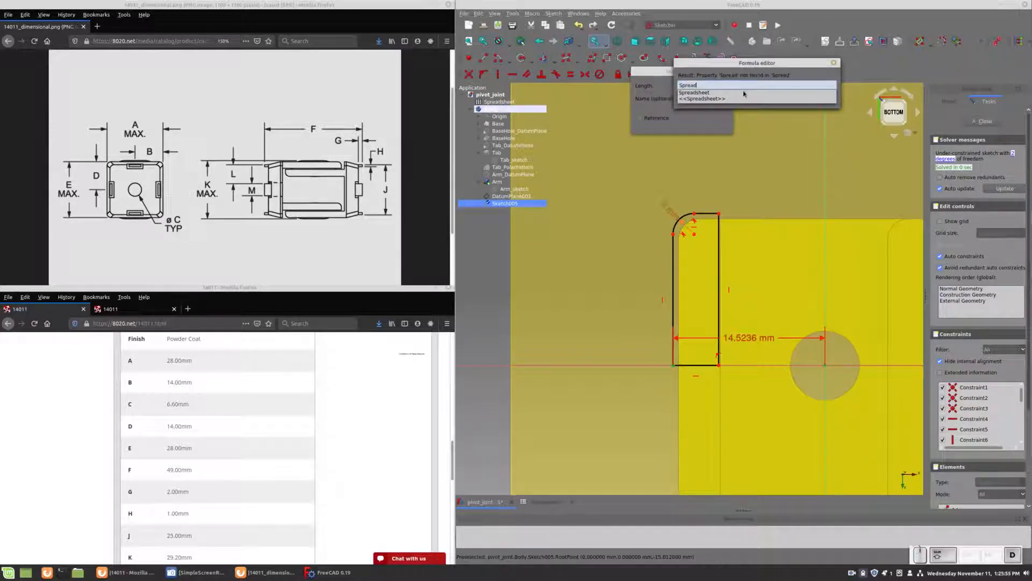
key("Down")
type(".Base")
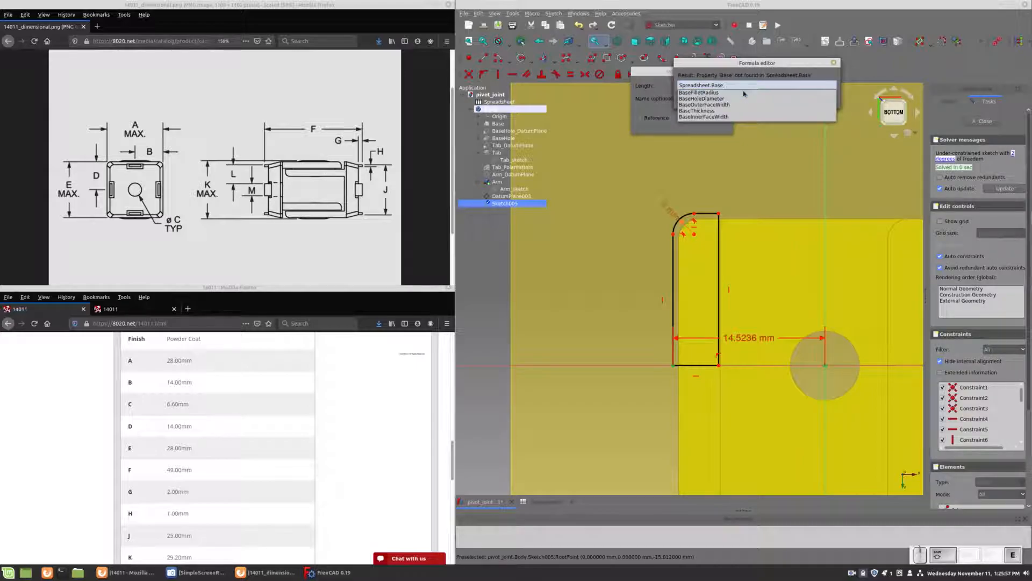
type("Inn")
key("Down")
key("Return")
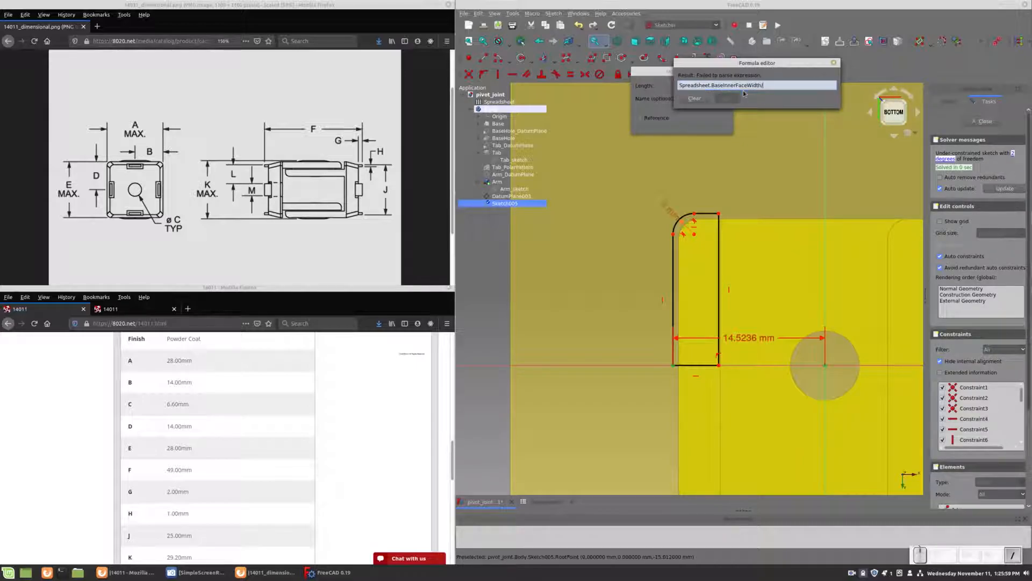
type("/2")
key("Return")
key("Return")
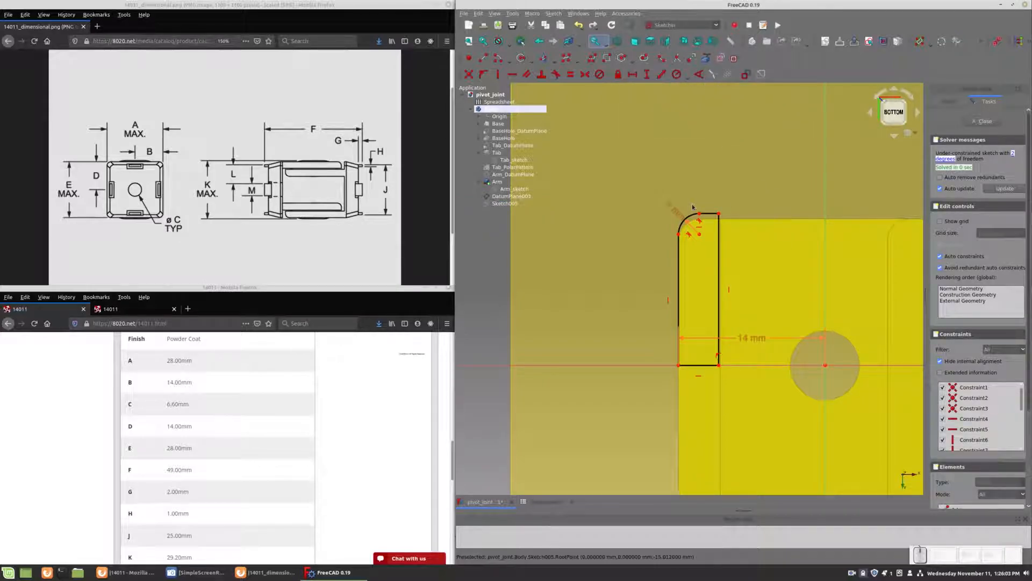
Constrain the vertical length of the profile's straight inner edge to Spreadsheet.BaseInnerFaceWidth/2.
left_click(718, 215)
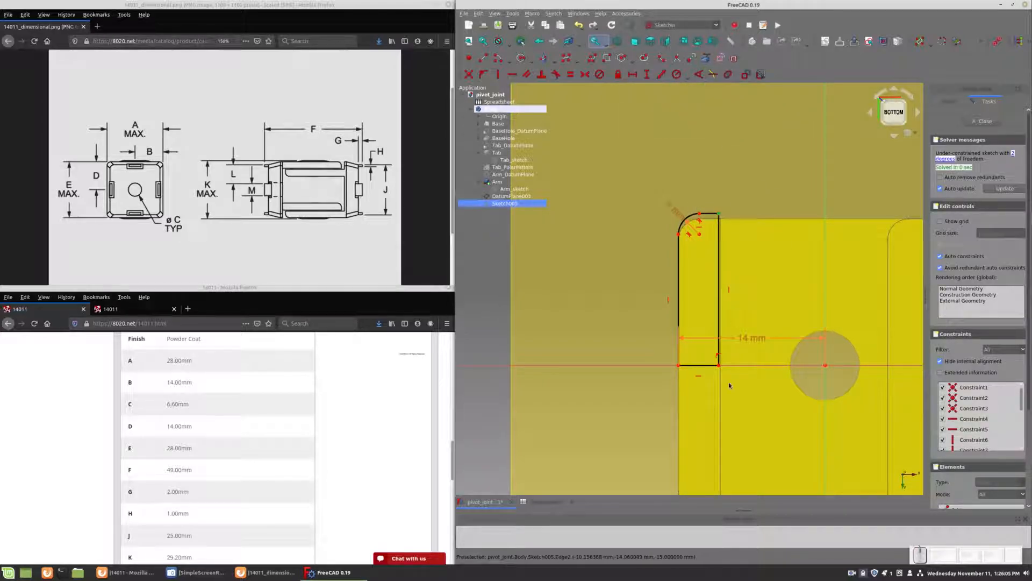
left_click(719, 312)
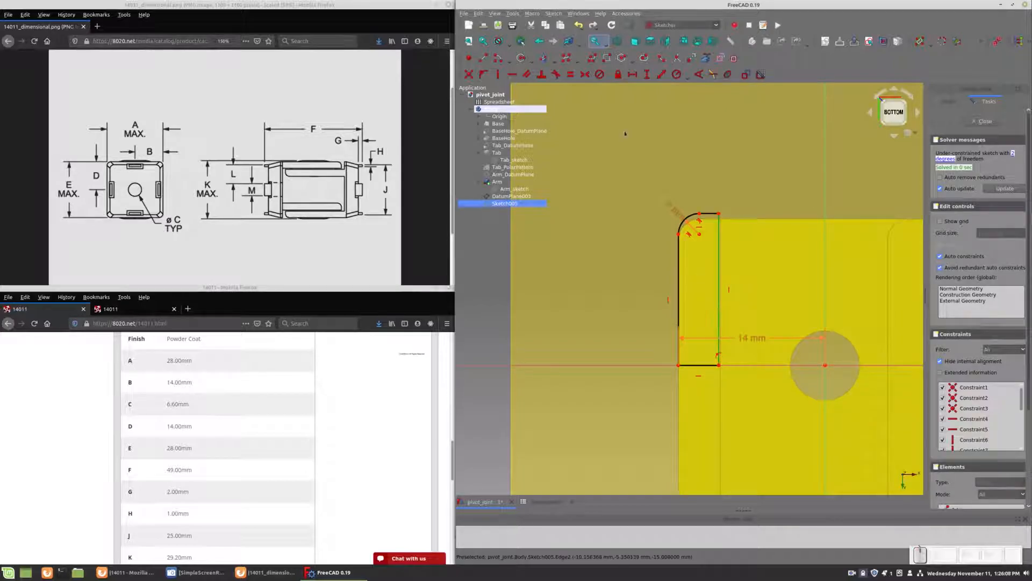
left_click(647, 74)
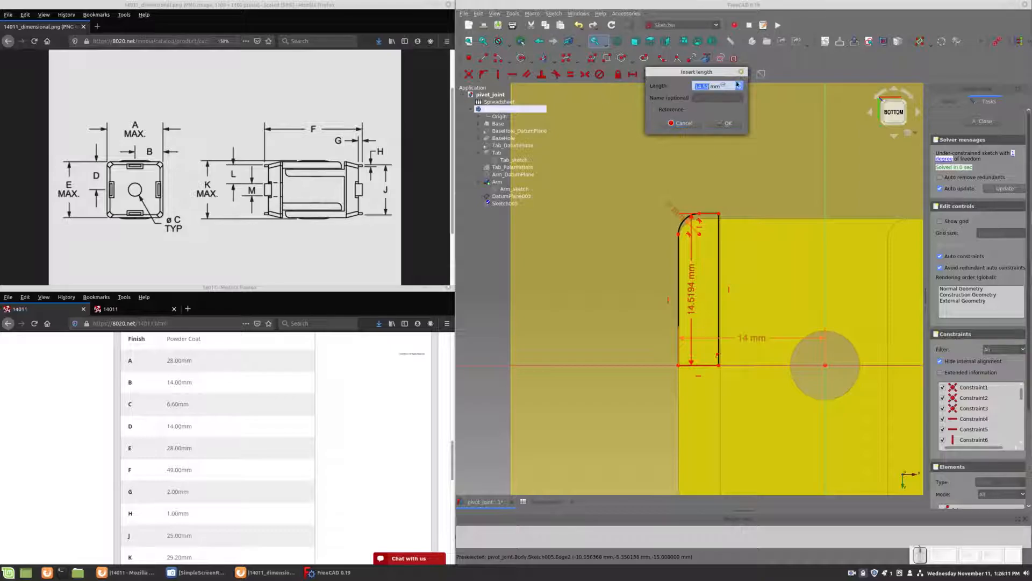
left_click(729, 87)
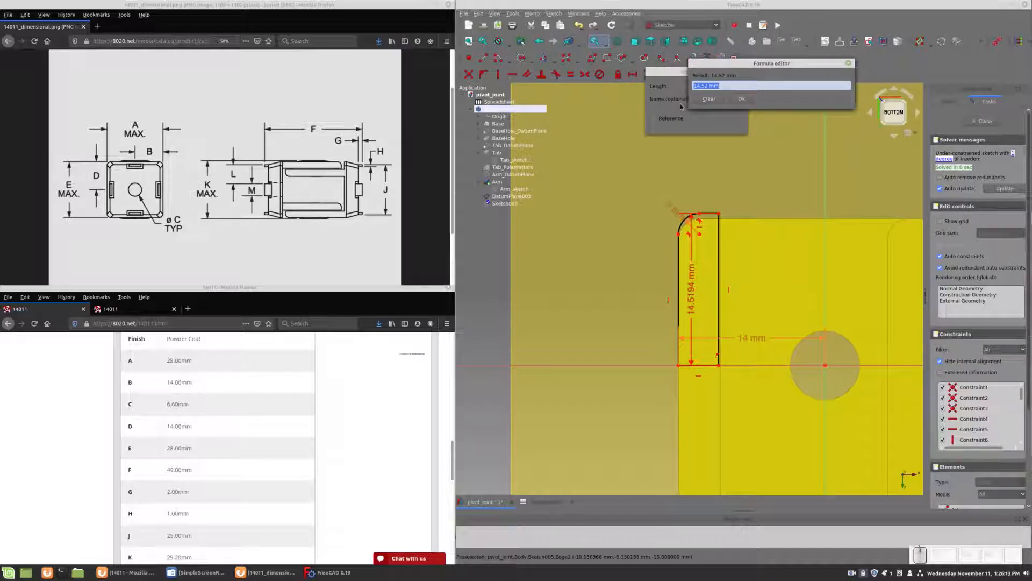
type("Spreadsheet.")
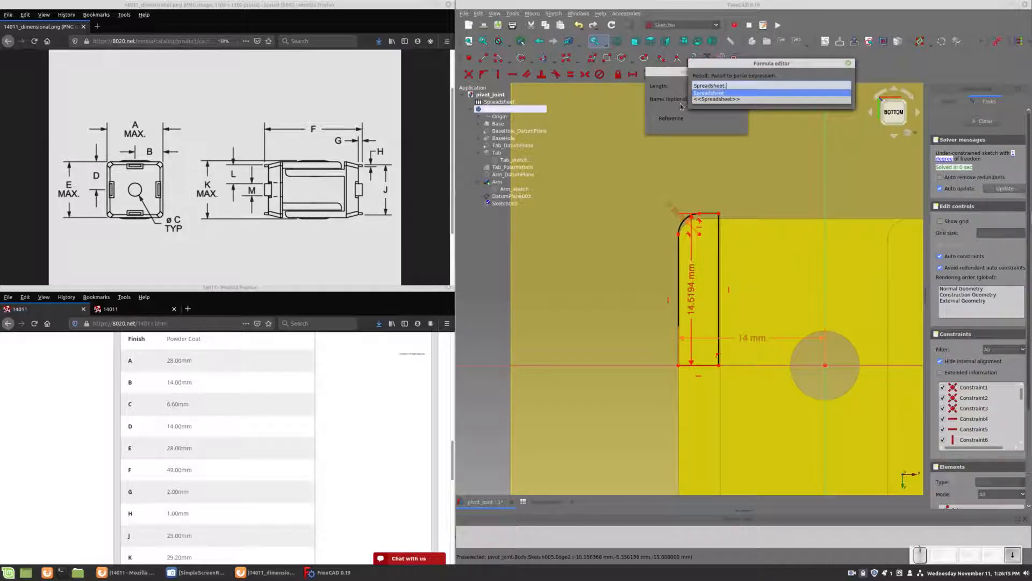
type("BaseInn")
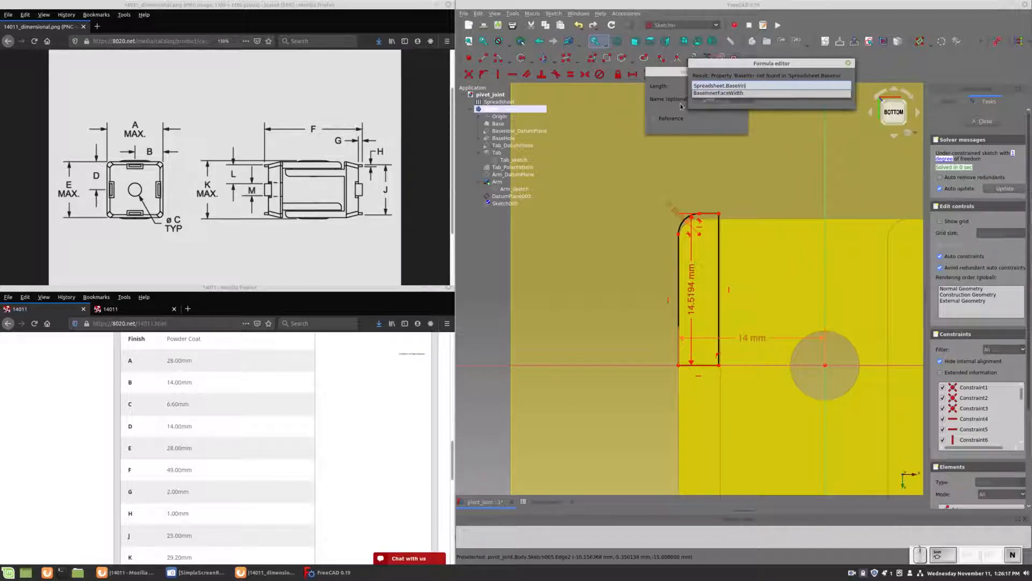
type("erFaceWidth/2")
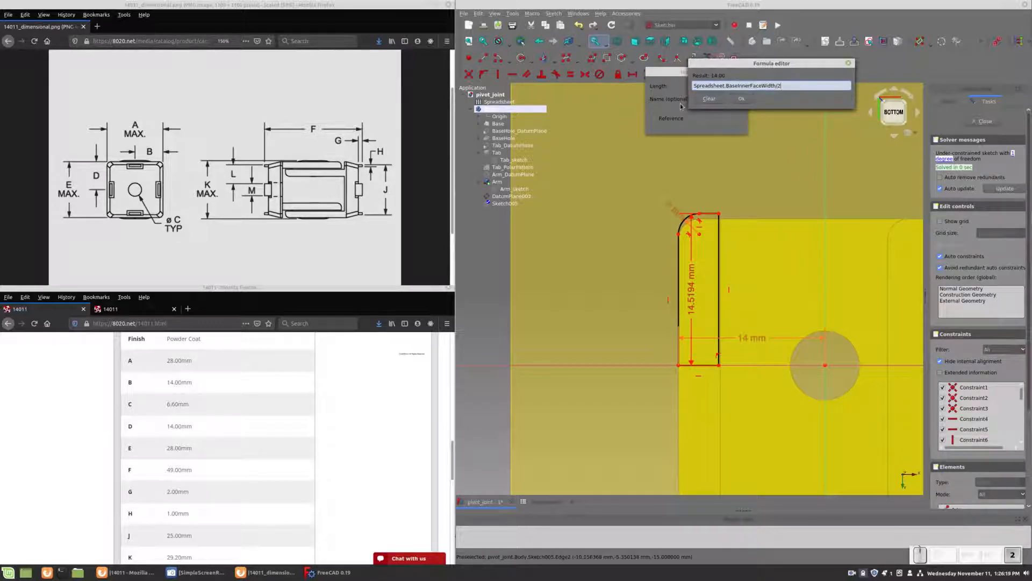
key("Return")
key("Return")
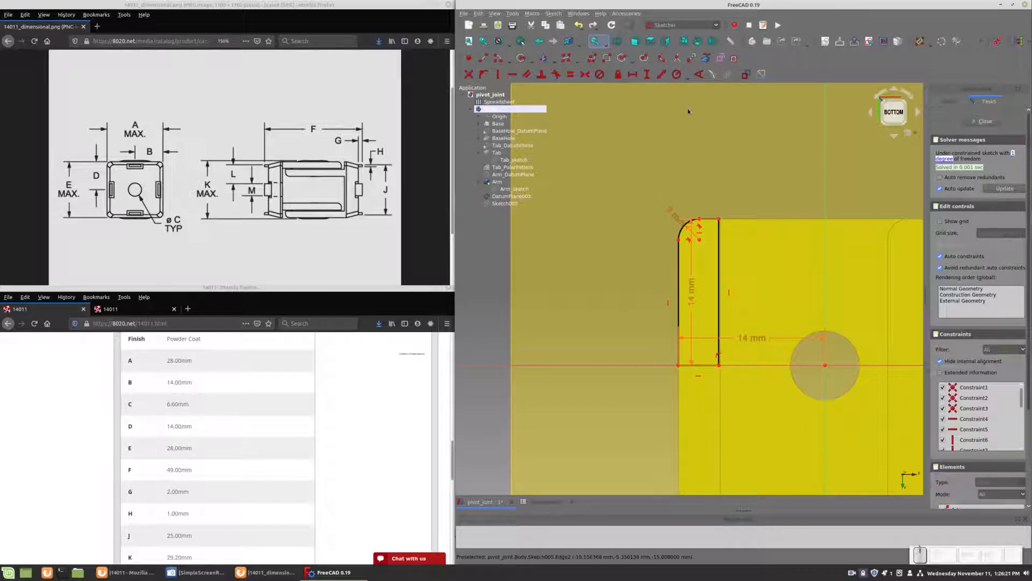
Constrain the profile's horizontal width between its outer and inner edges to Spreadsheet.ArmThickness.
scroll(745, 280, "up", 4)
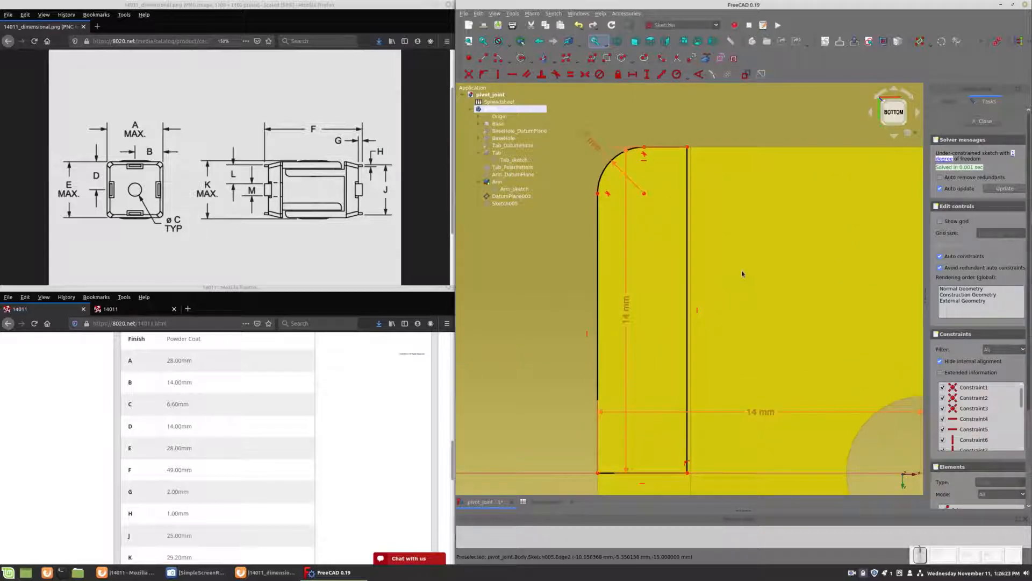
scroll(742, 273, "down", 3)
left_click(646, 219)
left_click(706, 189)
left_click(632, 74)
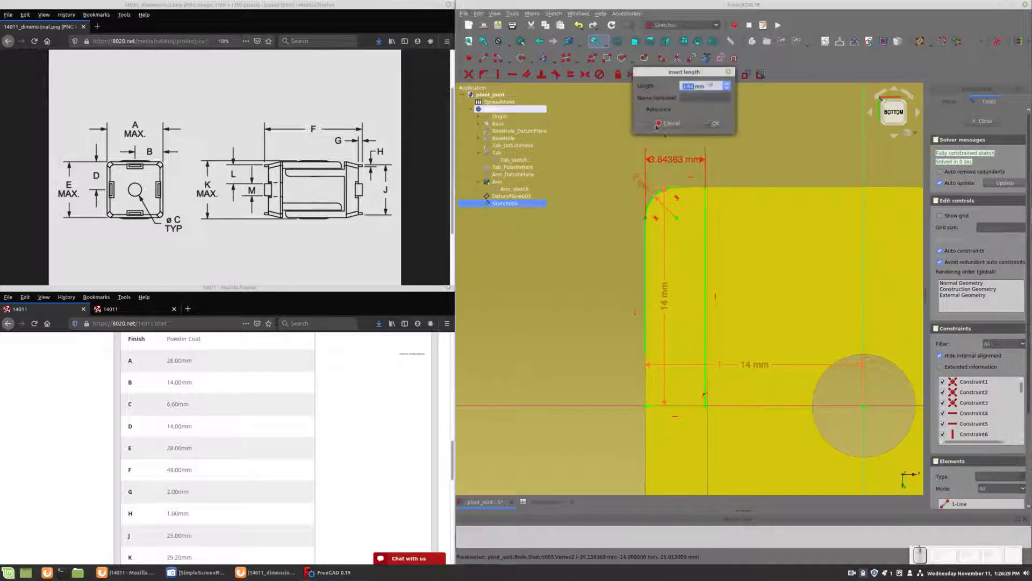
left_click(710, 85)
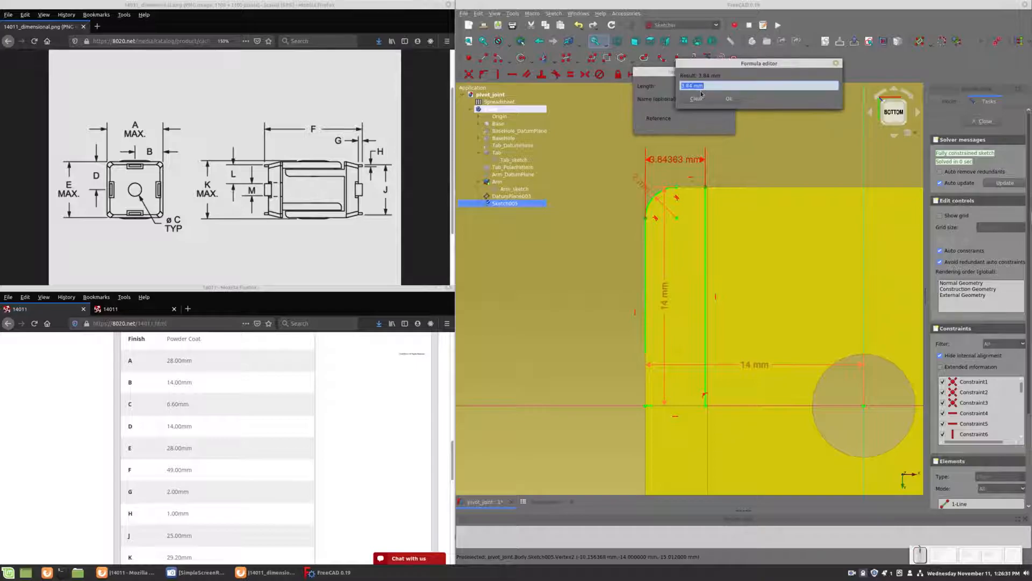
type("Spreadsheet.ArmThickness")
key("Down")
key("Return")
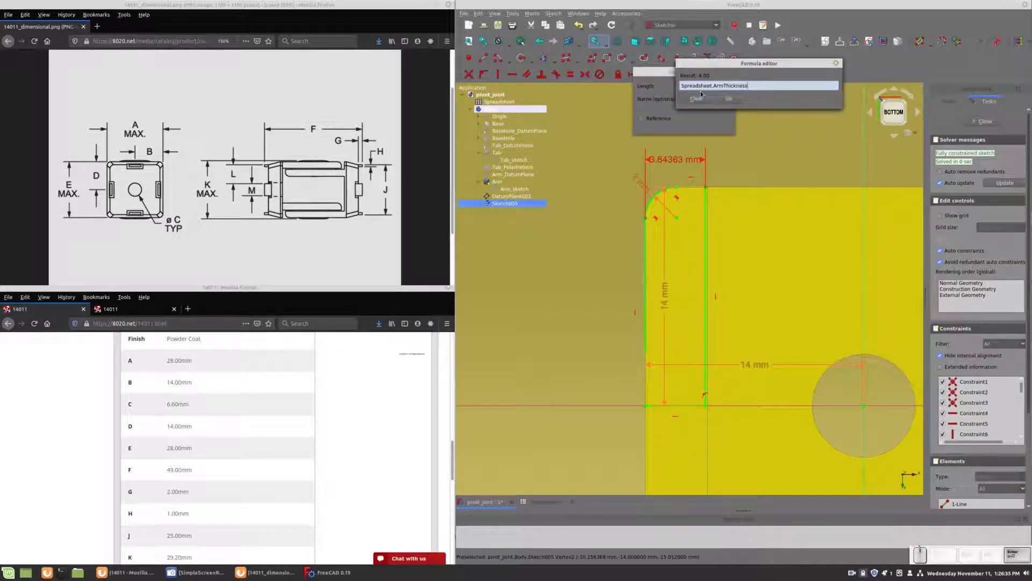
key("Return")
key("Return")
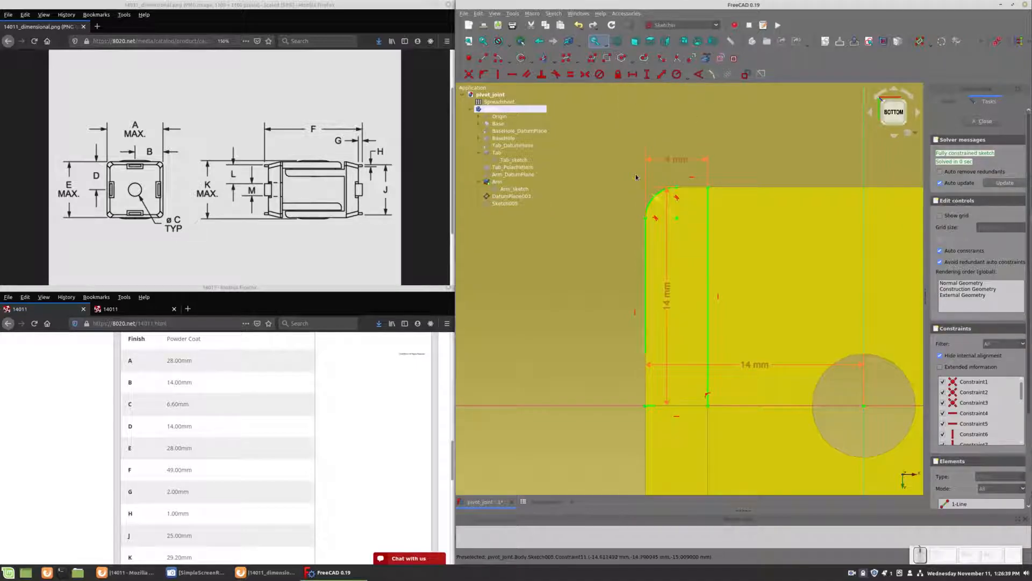
Clone the whole constrained profile onto the upper half of the right arm's end face.
scroll(636, 177, "down", 3)
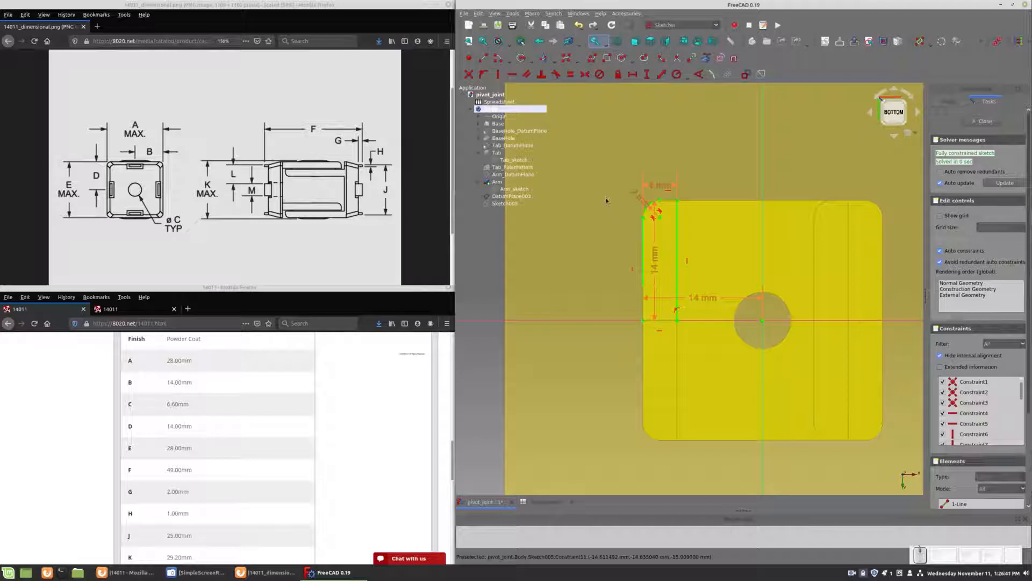
mouse_move(613, 184)
left_mouse_down()
mouse_move(693, 311)
mouse_move(687, 332)
left_mouse_up()
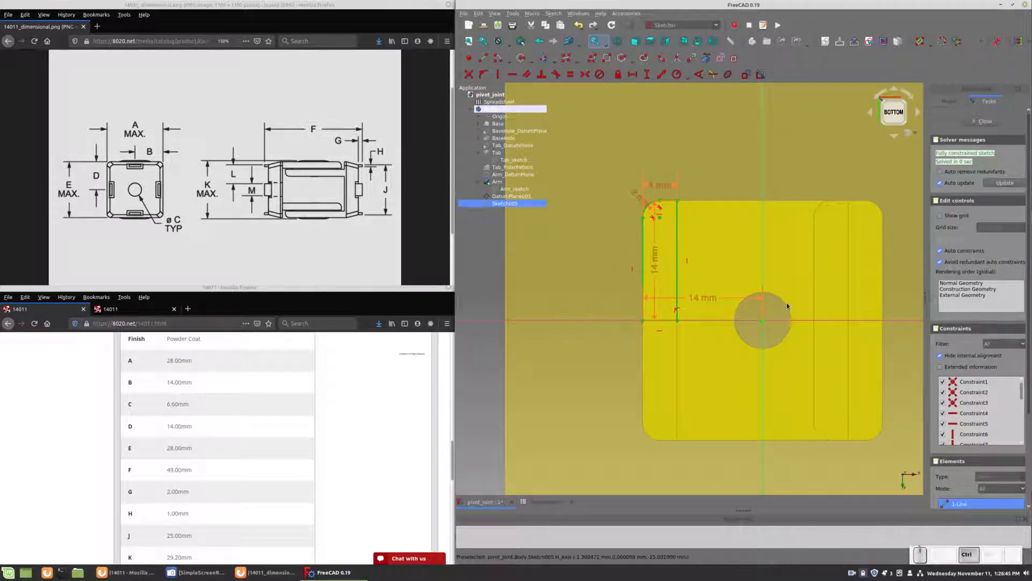
key("ctrl+v")
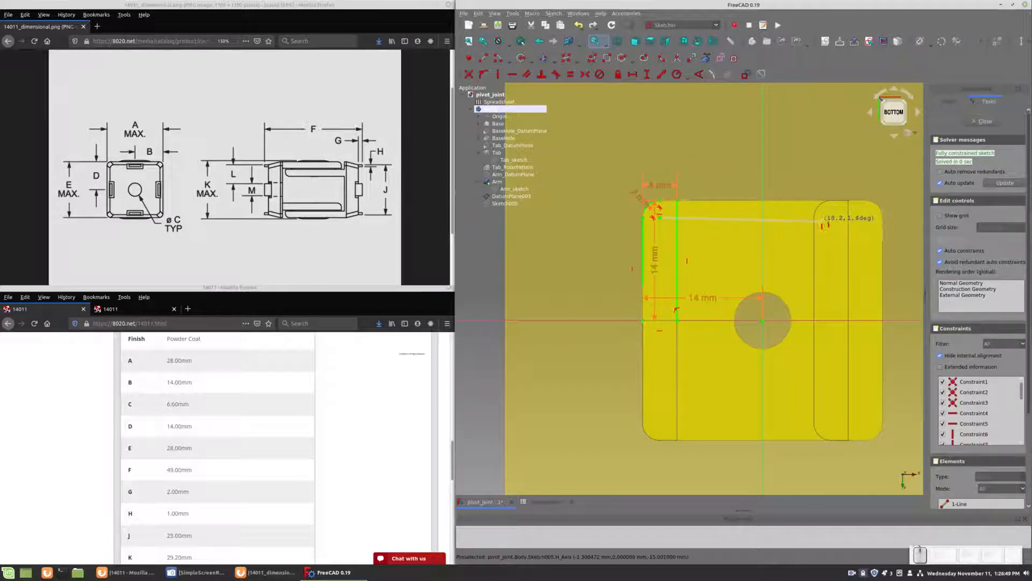
left_click(832, 218)
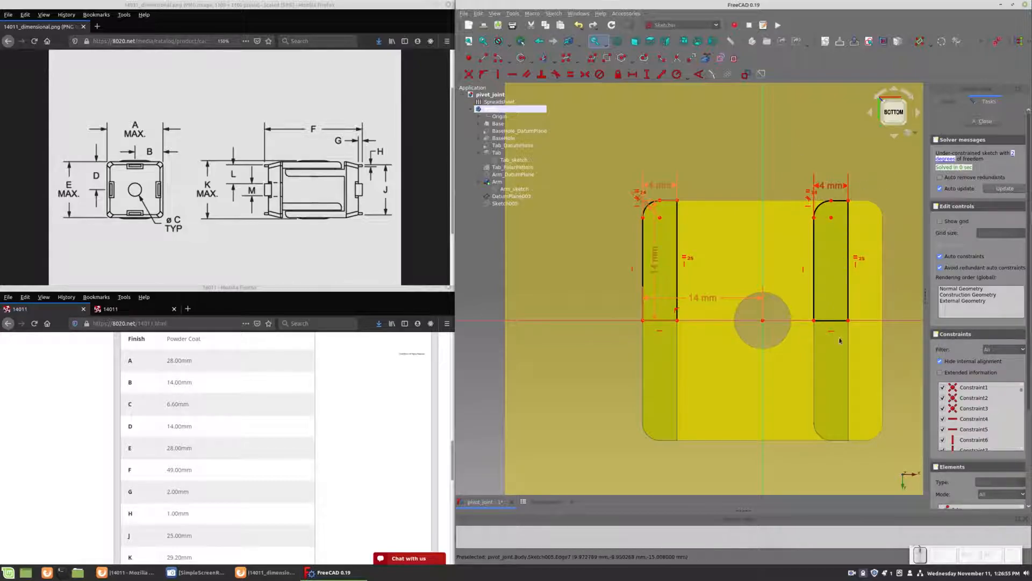
Shift the cloned profile slightly off the arm face and constrain its lower corner point onto the horizontal axis.
scroll(840, 340, "up", 3)
scroll(839, 257, "down", 2)
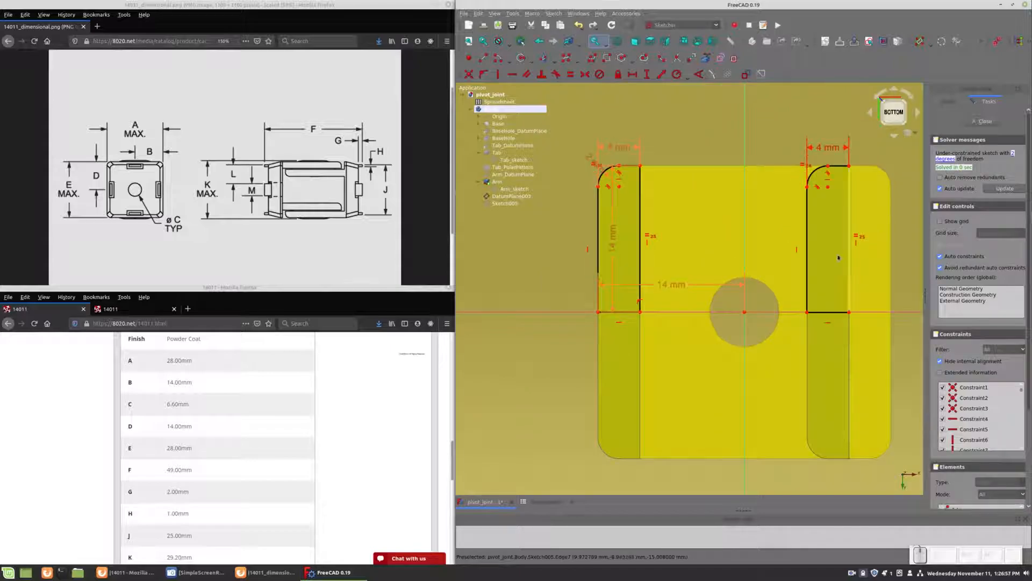
left_click_drag(806, 245, 812, 245)
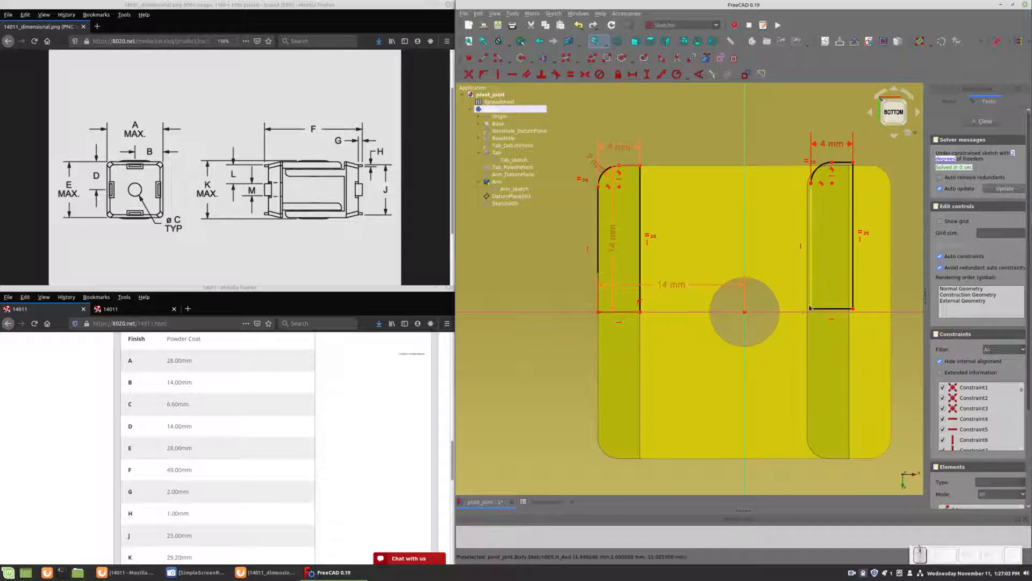
left_click(723, 311)
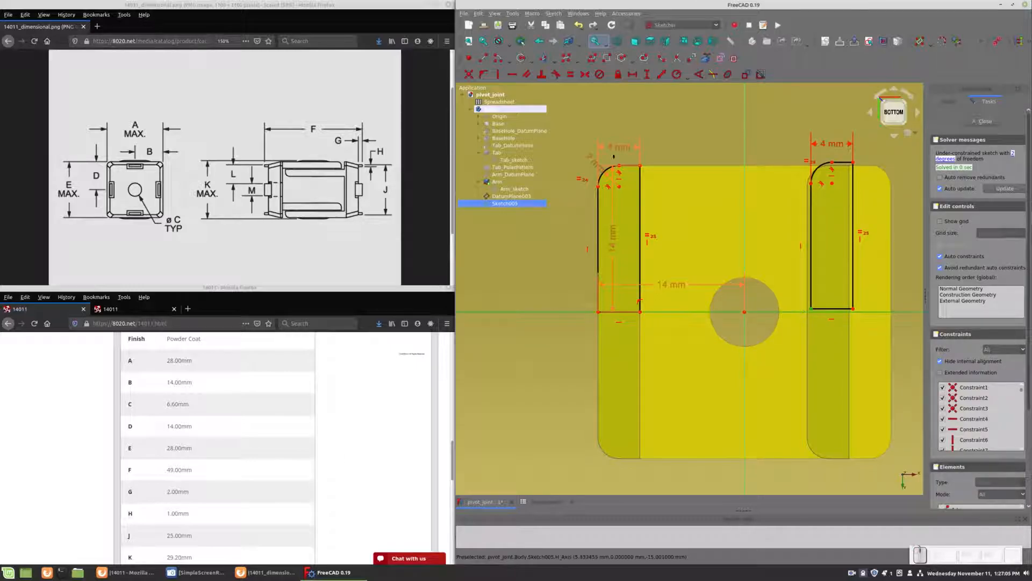
left_click(486, 74)
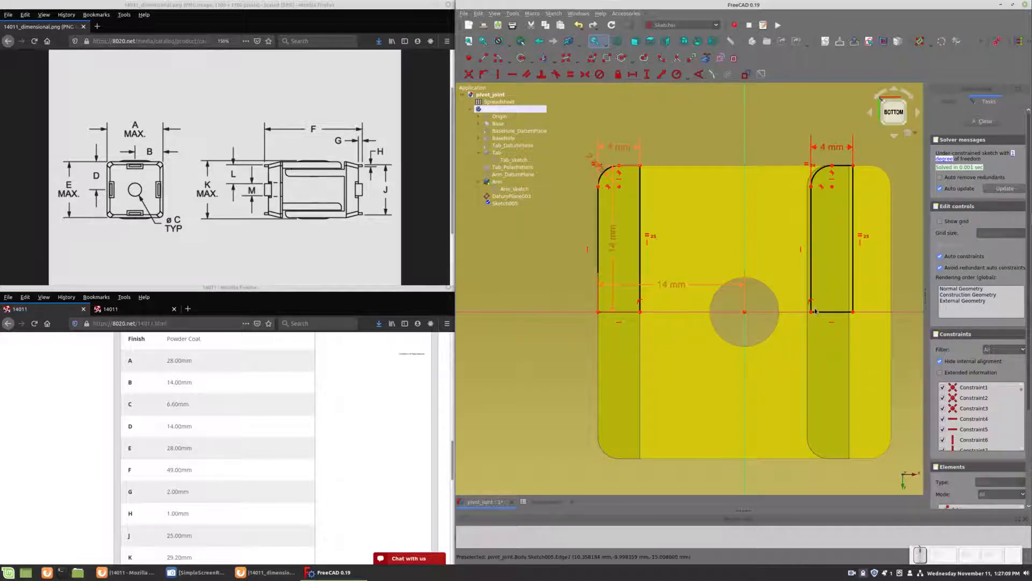
Try constraining the horizontal distance from the origin to the cloned profile's fillet end on its inner edge to Spreadsheet.BaseInnerFaceWidth/2-Spreadsheet.ArmThickness.
left_click(745, 311)
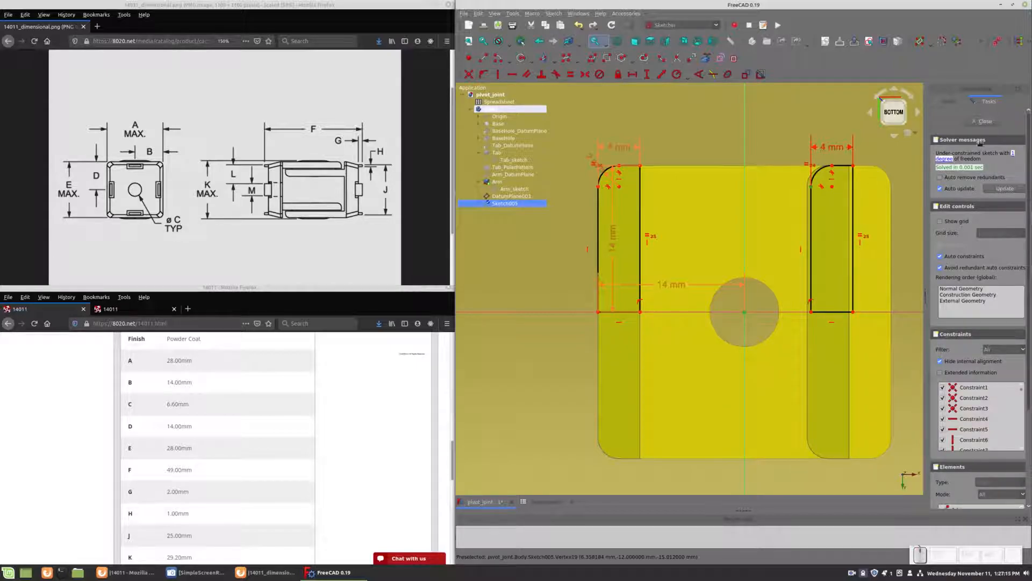
left_click(632, 74)
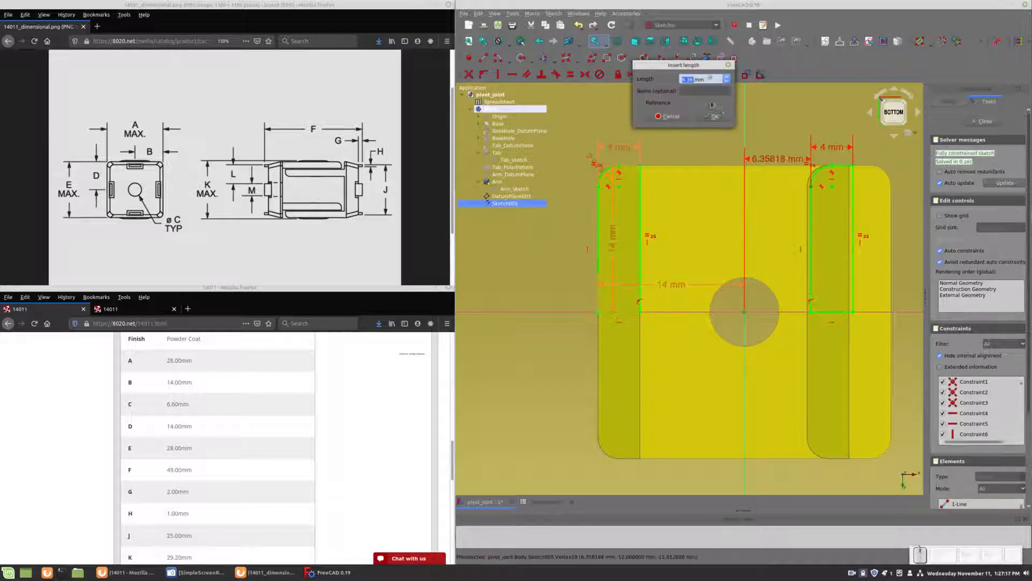
left_click(711, 80)
key("equal")
type("Spread")
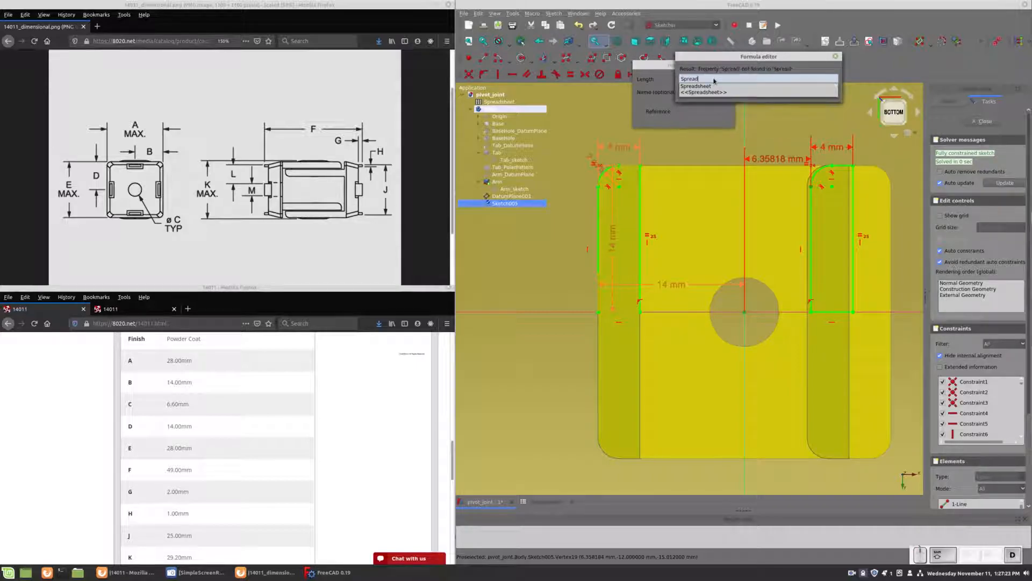
key("Down")
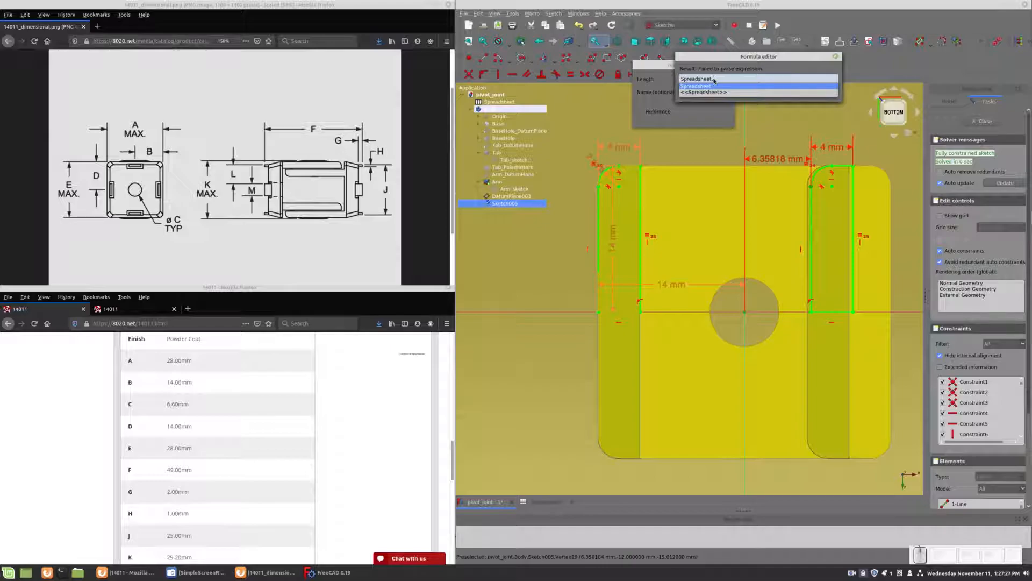
key("Down")
key("Down")
key("Down")
key("Down")
key("Down")
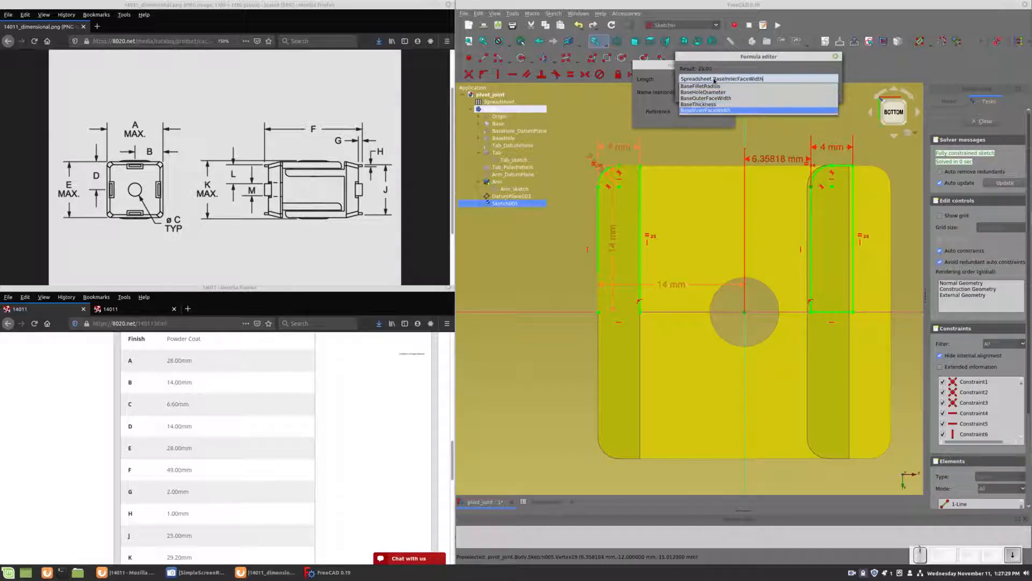
key("Return")
type("/2")
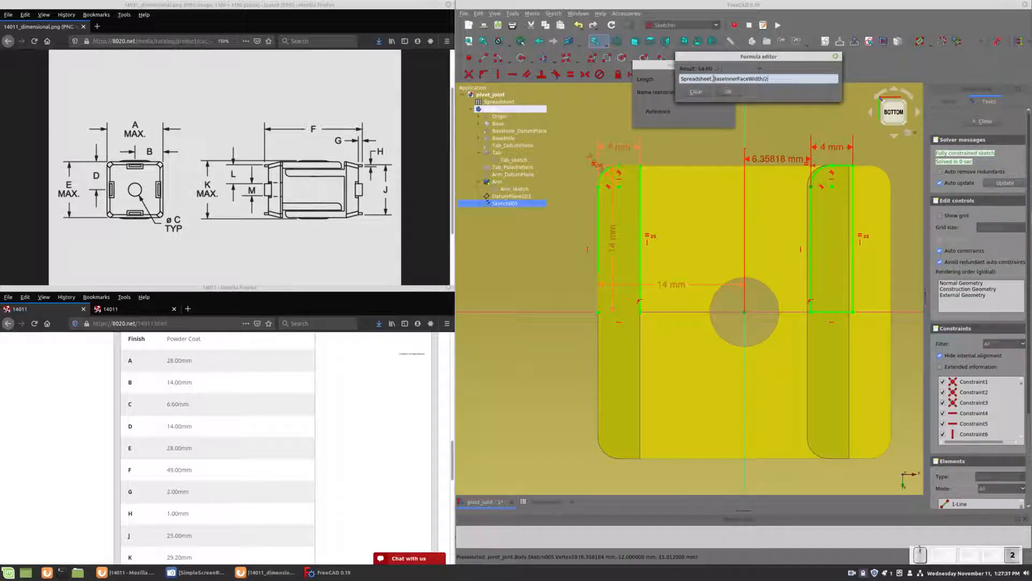
type("-")
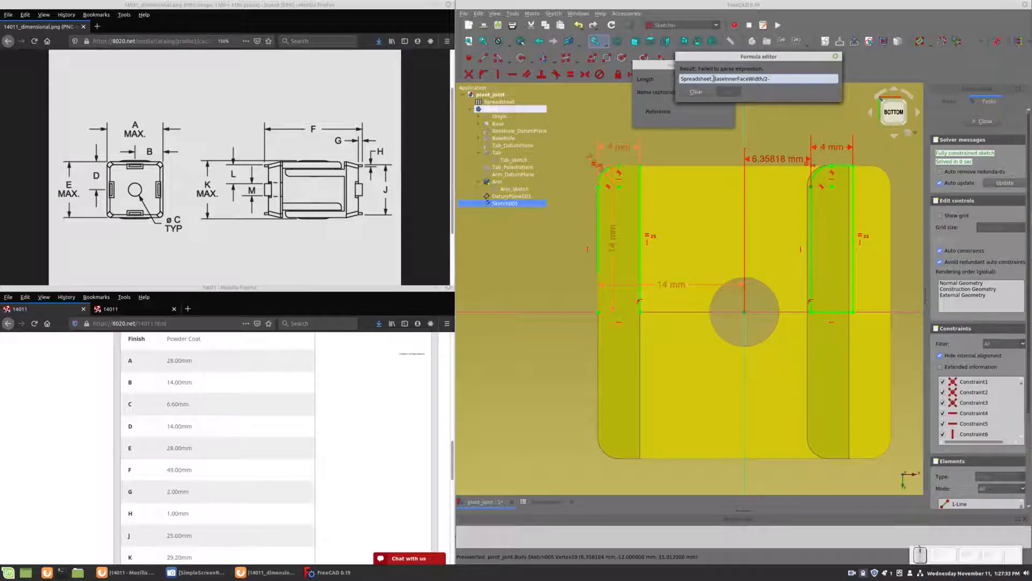
type("Spre")
key("Down")
type(".Arm")
key("Down")
key("Return")
key("Return")
key("Return")
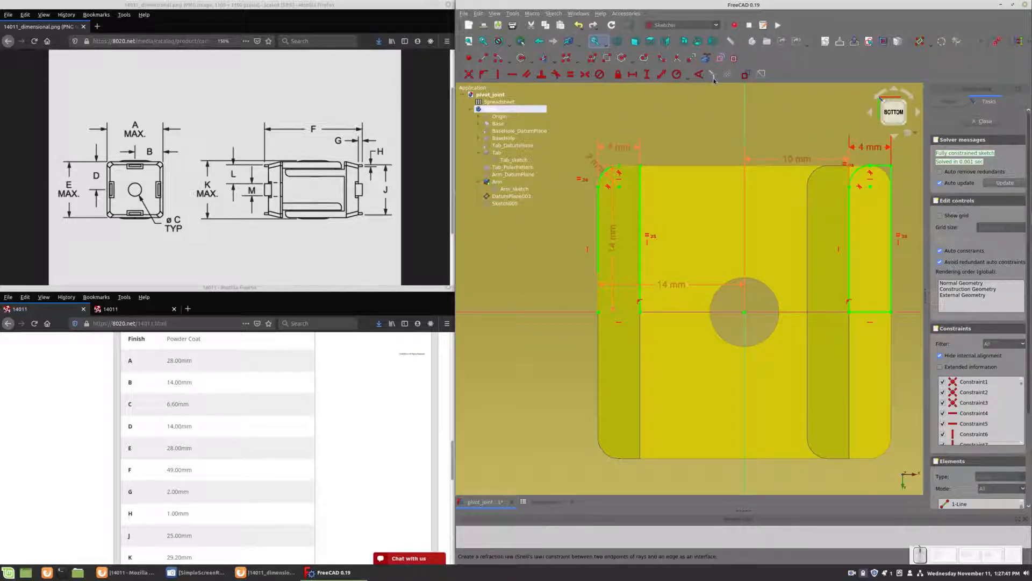
Delete the cloned profile's horizontal distance constraint from the origin and move the profile back over the right arm's end face.
double_click(788, 159)
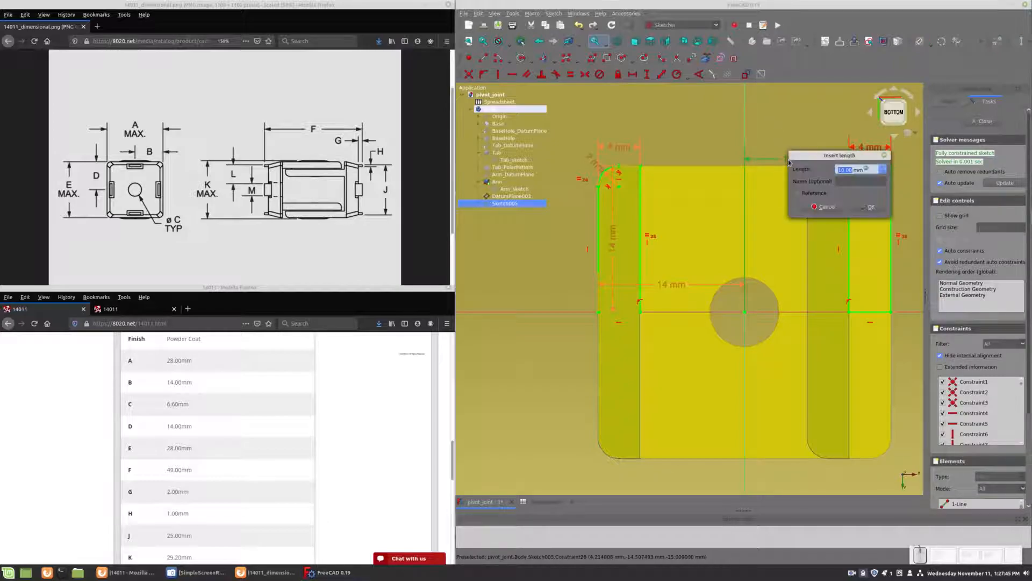
left_click(862, 207)
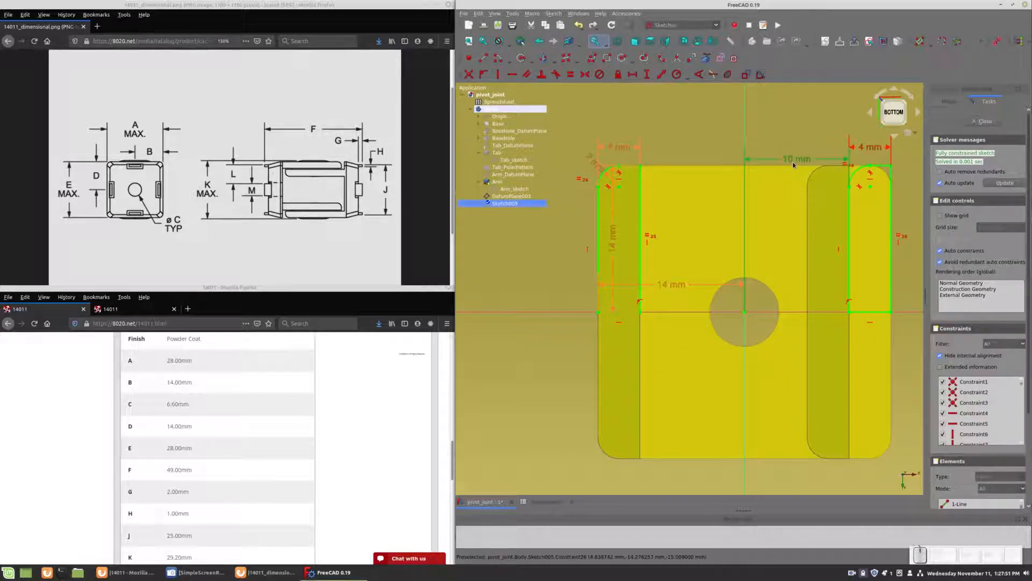
key("Delete")
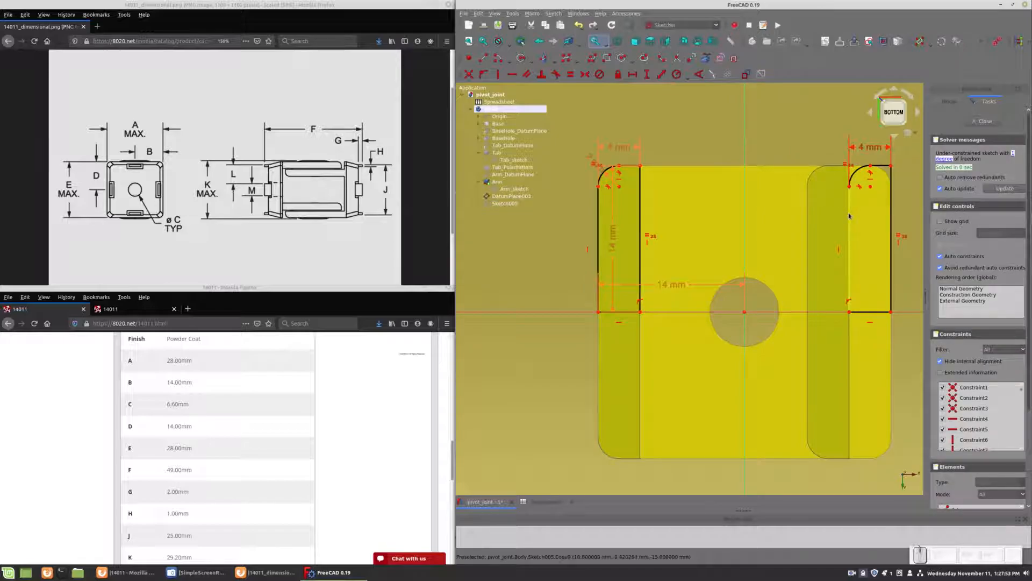
left_click_drag(851, 217, 809, 218)
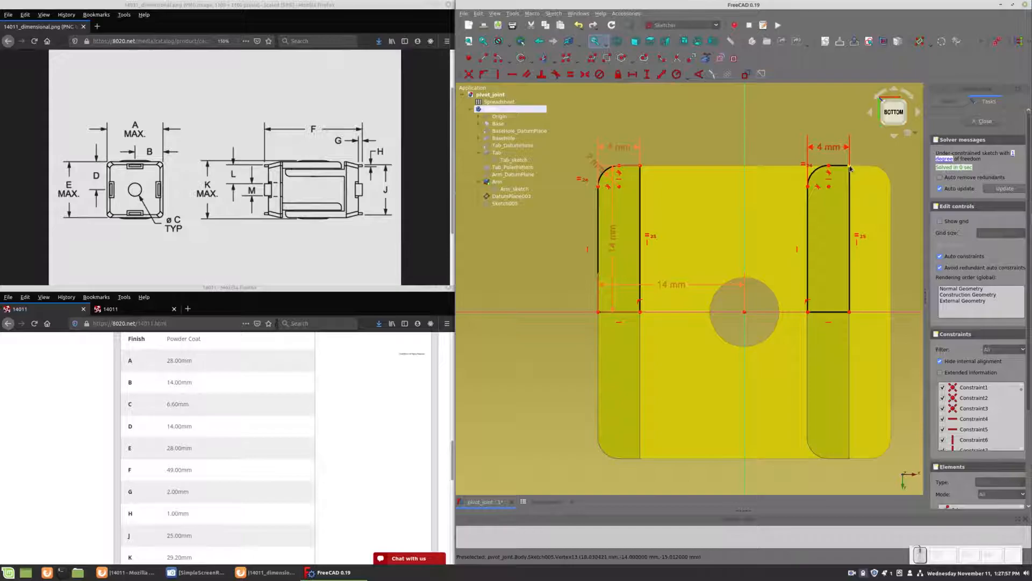
Constrain the horizontal distance from the origin to the cloned profile's upper outer corner to Spreadsheet.BaseInnerFaceWidth/2-Spreadsheet.ArmThickness, and close the sketch.
left_click(744, 312)
left_click(632, 75)
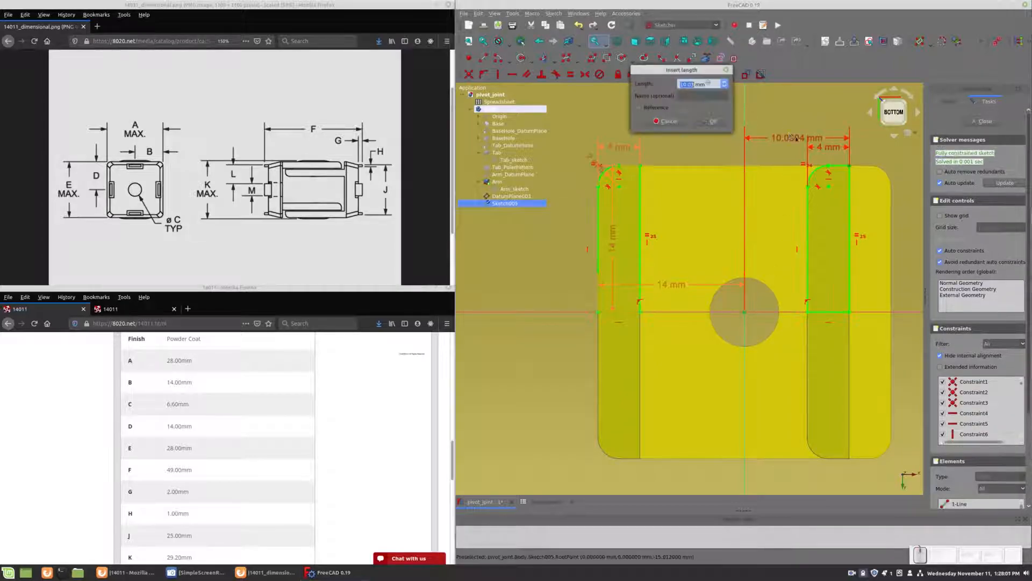
key("equal")
type("Spreadsheet.Base")
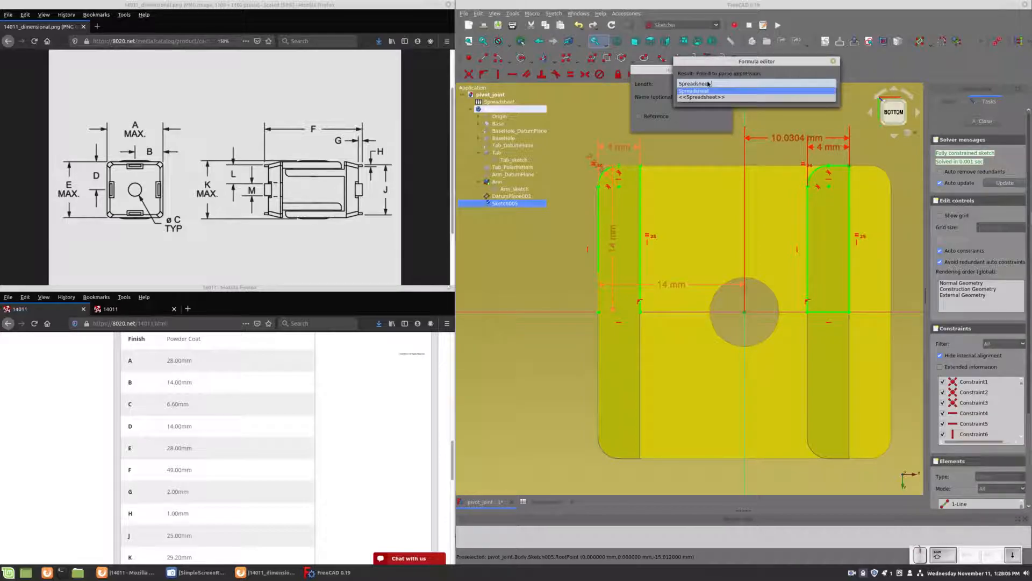
key("Down")
key("Down")
key("Down")
key("Down")
key("Down")
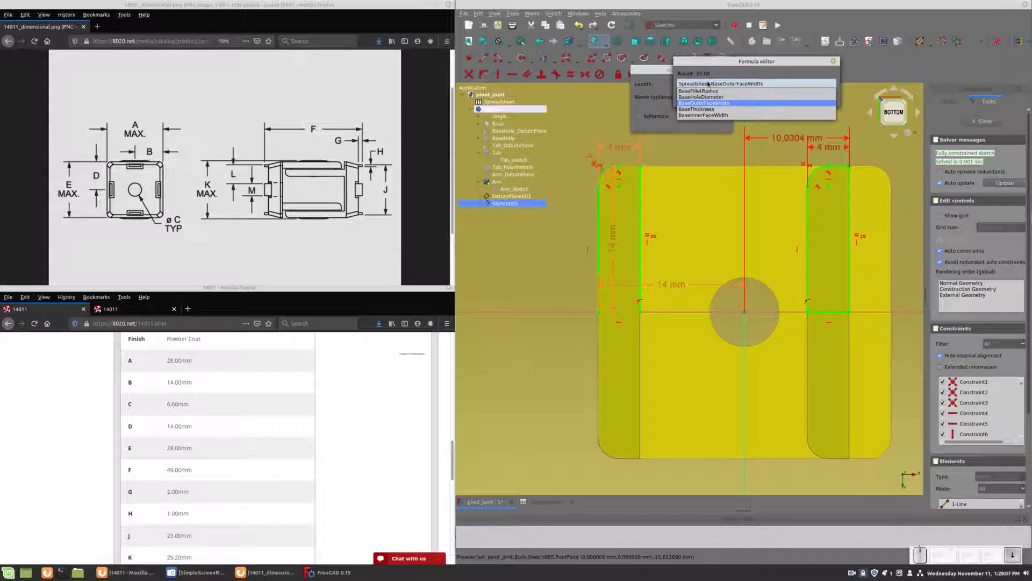
type("/2-")
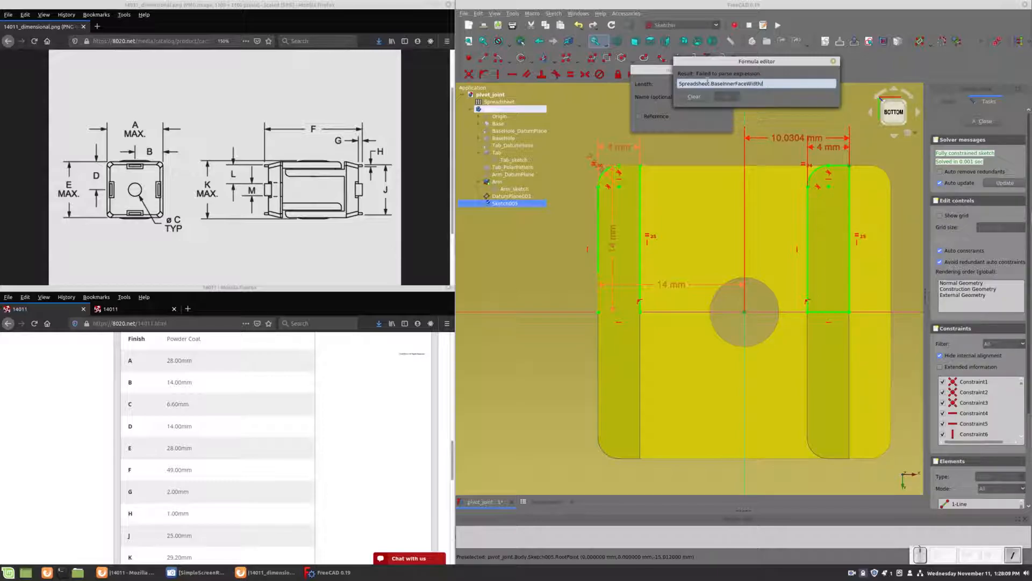
type("Spreadsheet.")
key("Return")
type("ArmThickness")
key("Down")
key("Return")
key("Return")
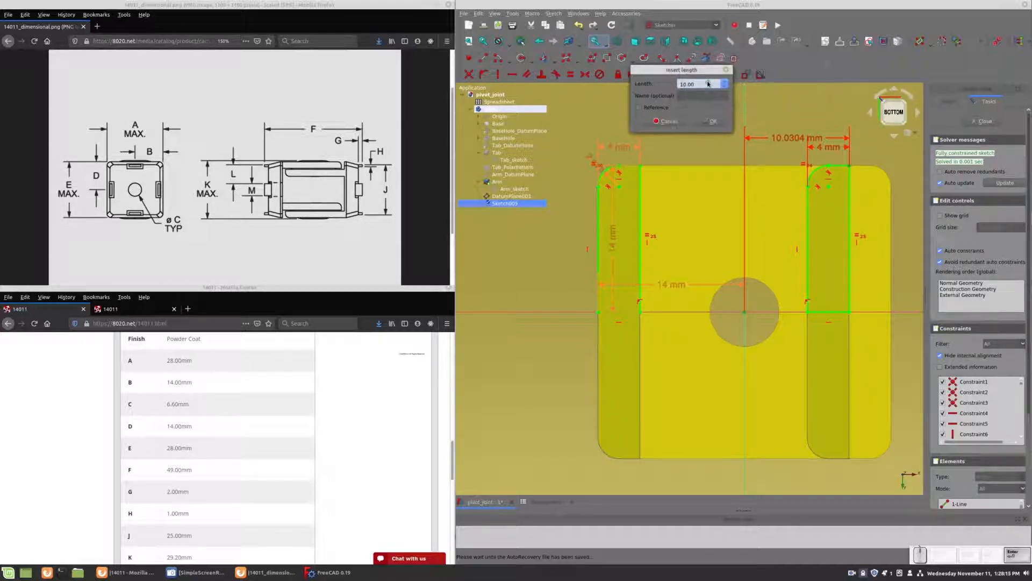
key("Return")
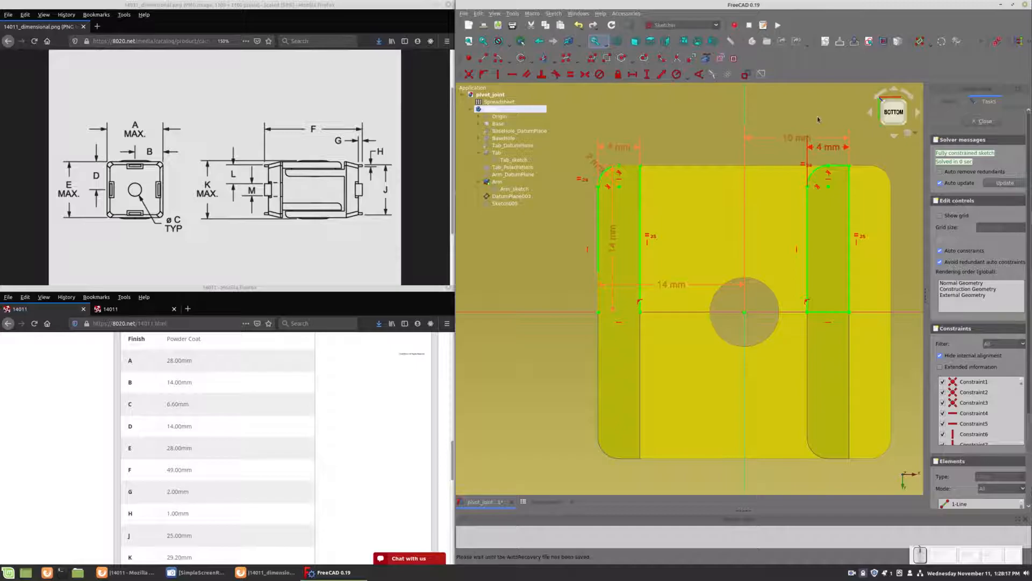
left_click_drag(793, 138, 791, 126)
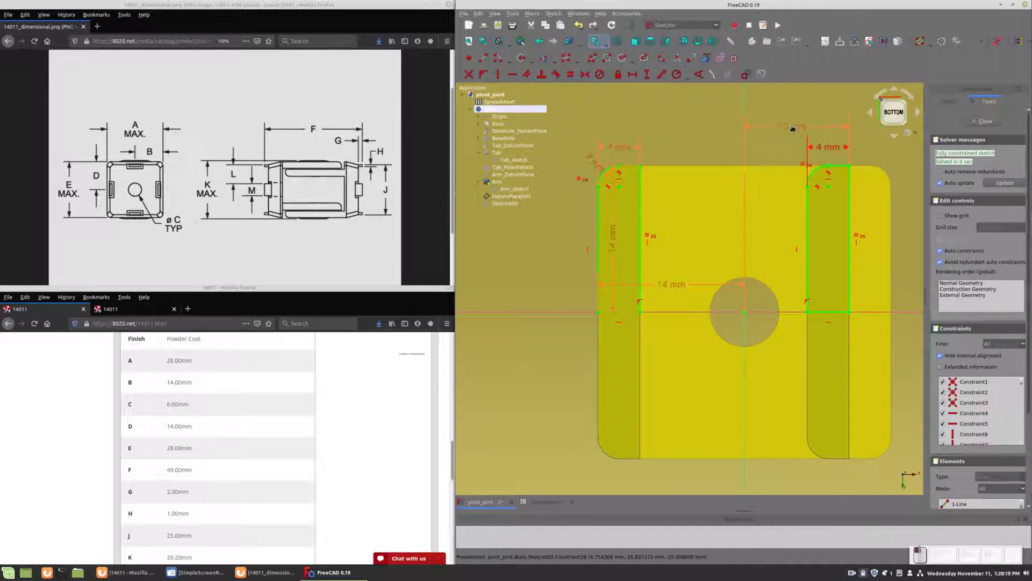
left_click(985, 122)
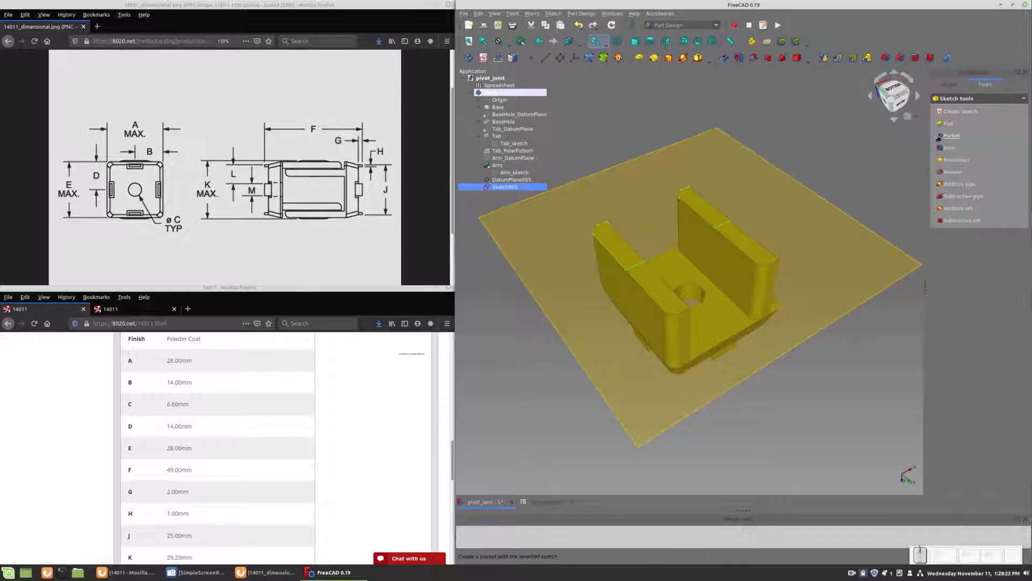
Revolve the two arm-end profiles about the Base X axis through an angle of 180°.
left_click(955, 160)
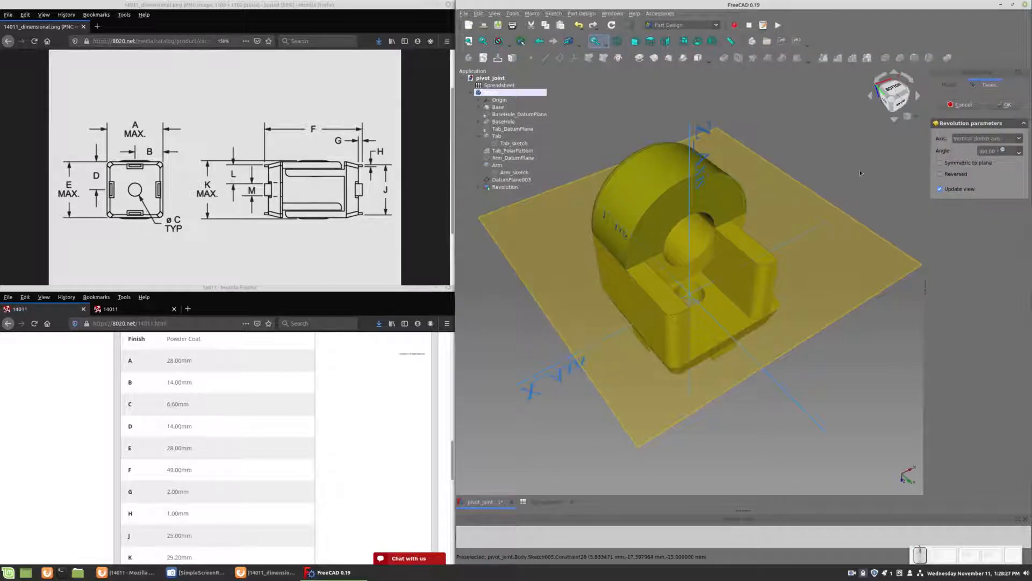
left_click(995, 141)
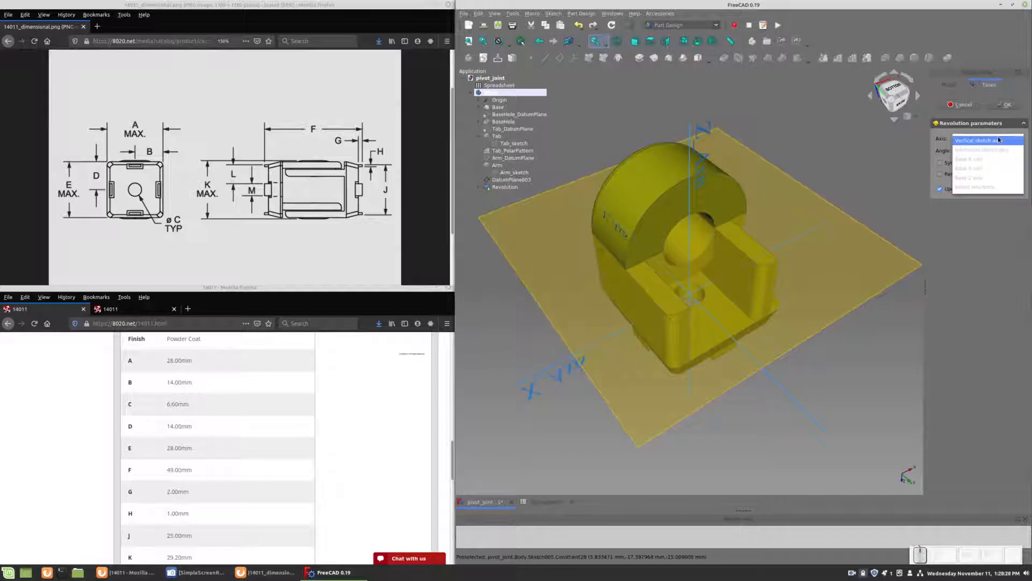
left_click(974, 160)
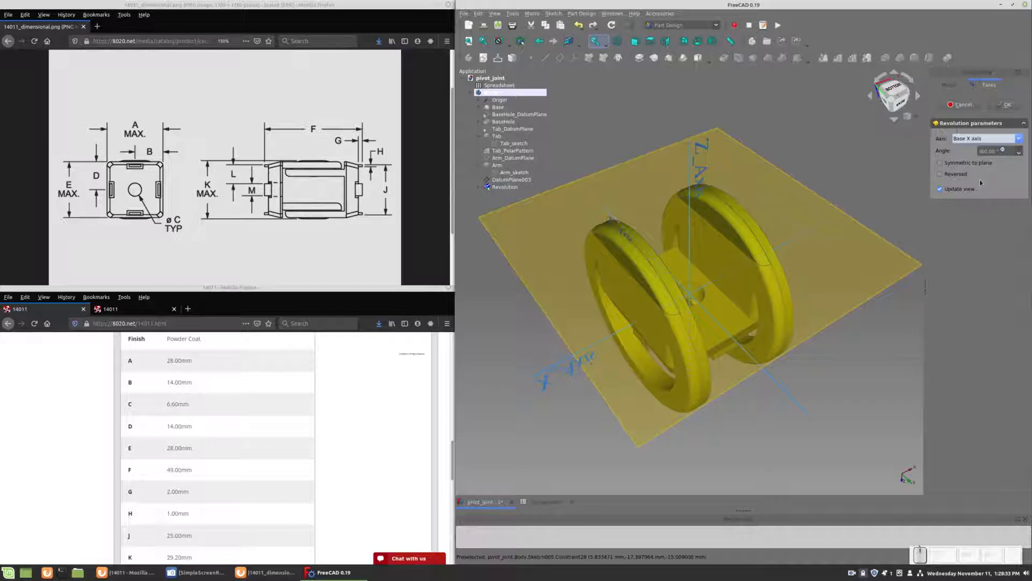
left_click(994, 151)
key("shift+Right")
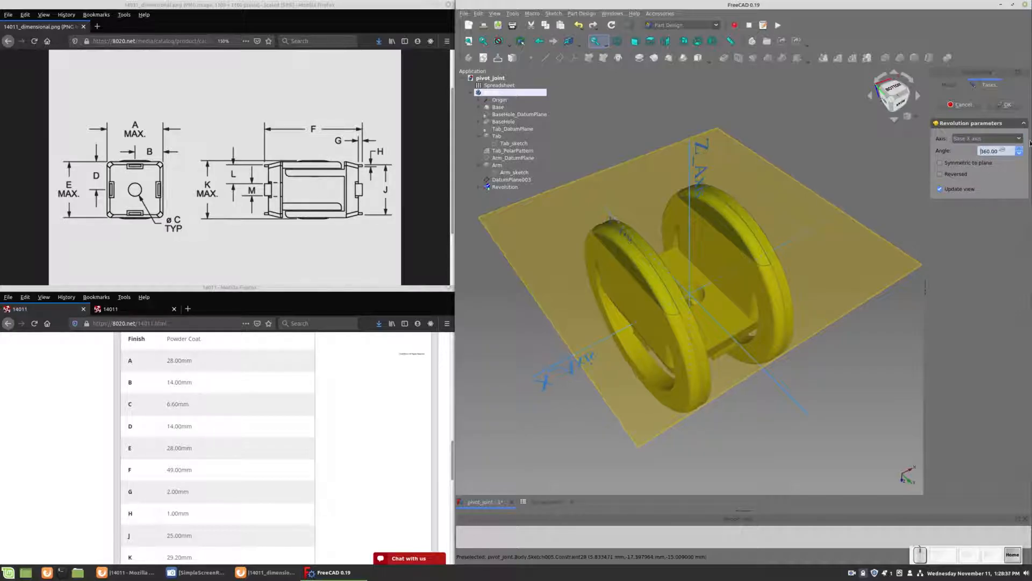
type("180")
left_click(974, 237)
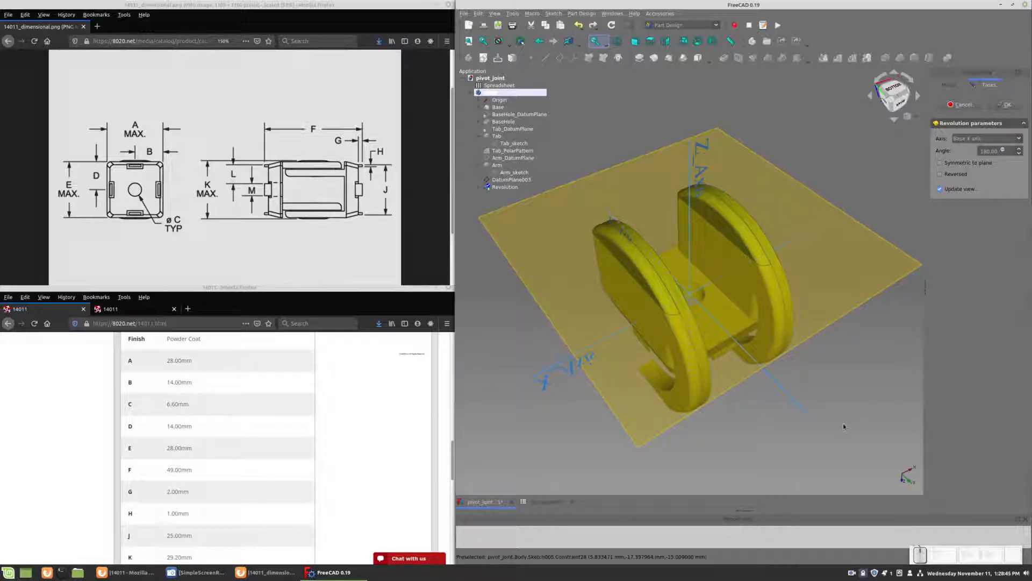
Try the revolution's Reversed and Symmetric to plane options to compare the resulting arm shapes.
middle_click_drag(845, 420, 903, 274)
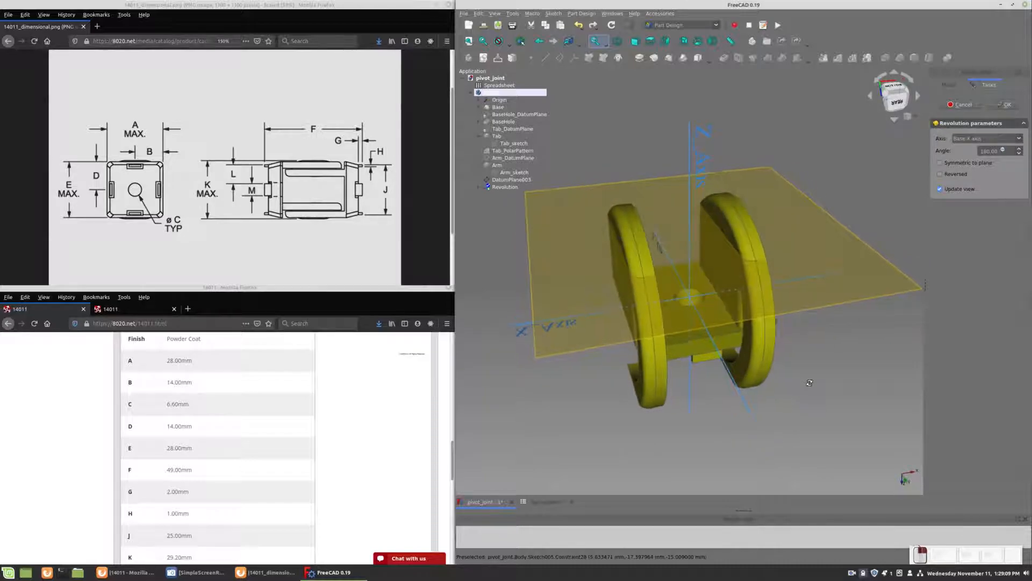
left_click(940, 174)
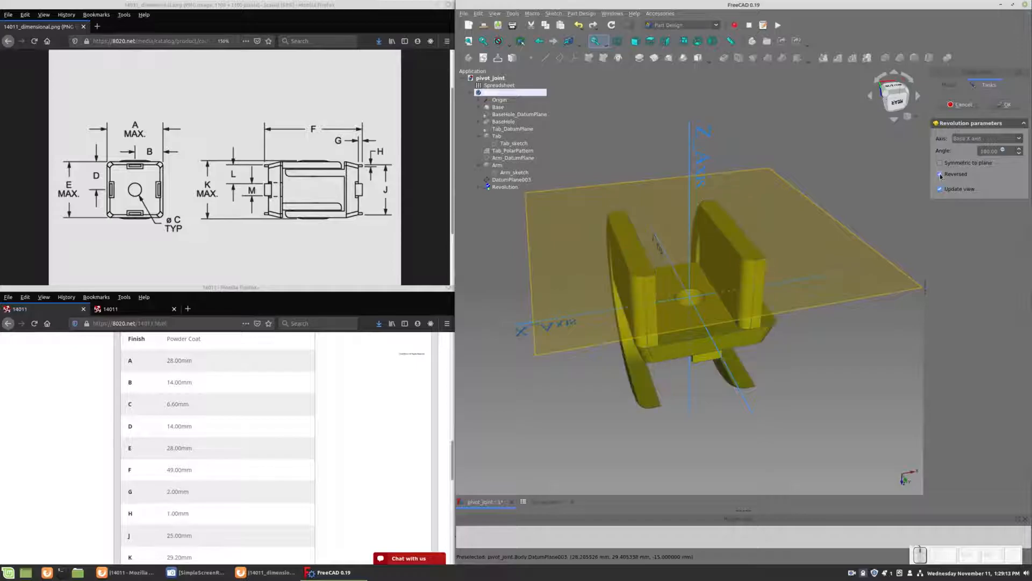
left_click(940, 175)
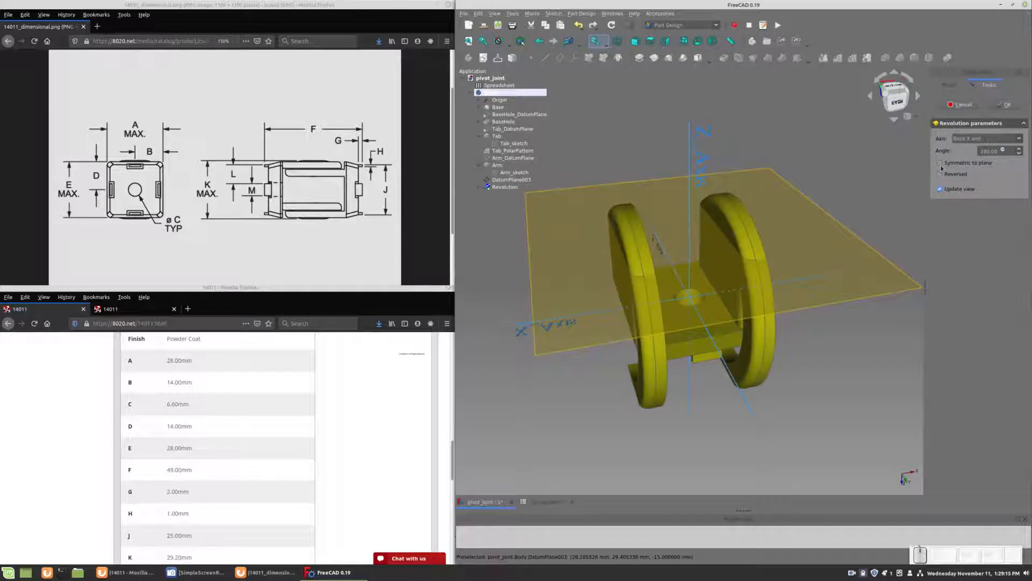
left_click(940, 163)
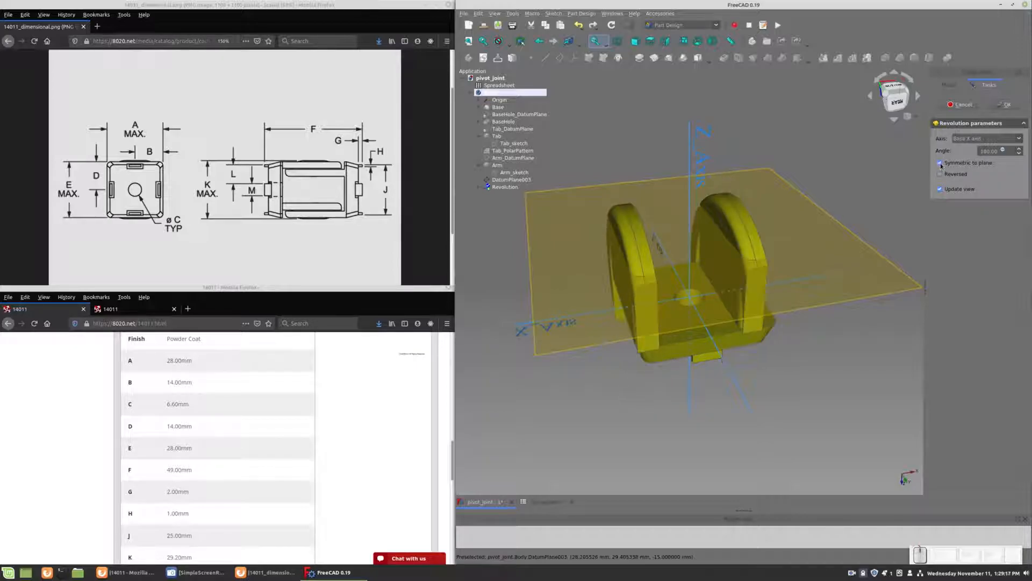
left_click(940, 163)
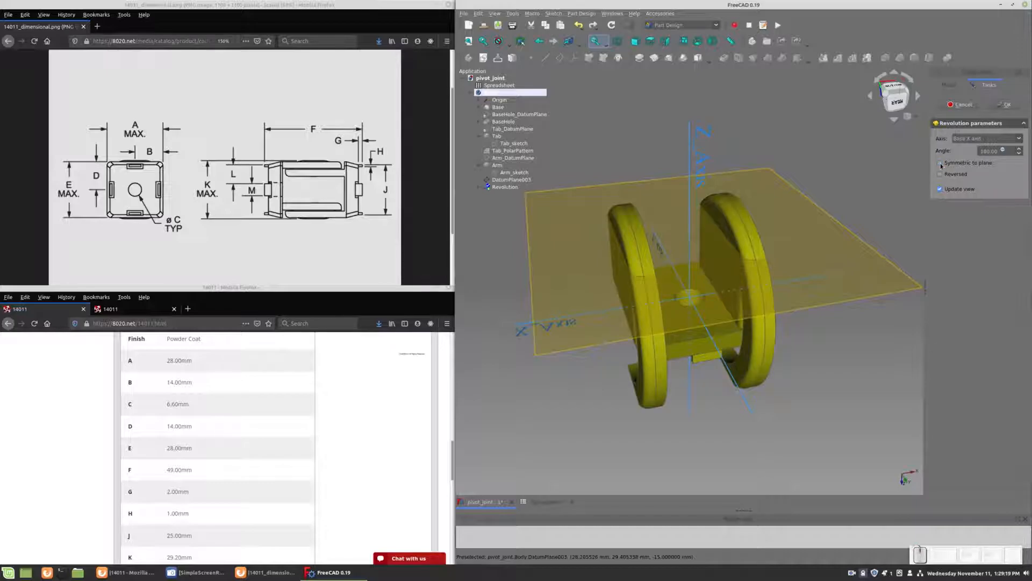
left_click(941, 164)
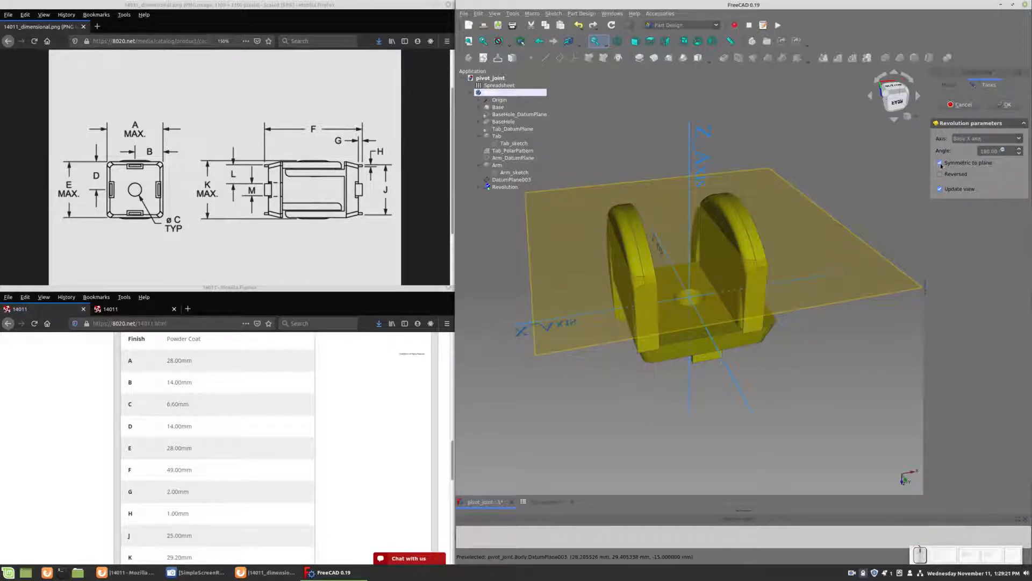
Change the revolution's axis to the horizontal sketch axis and inspect the rounded arm ends.
left_click(988, 140)
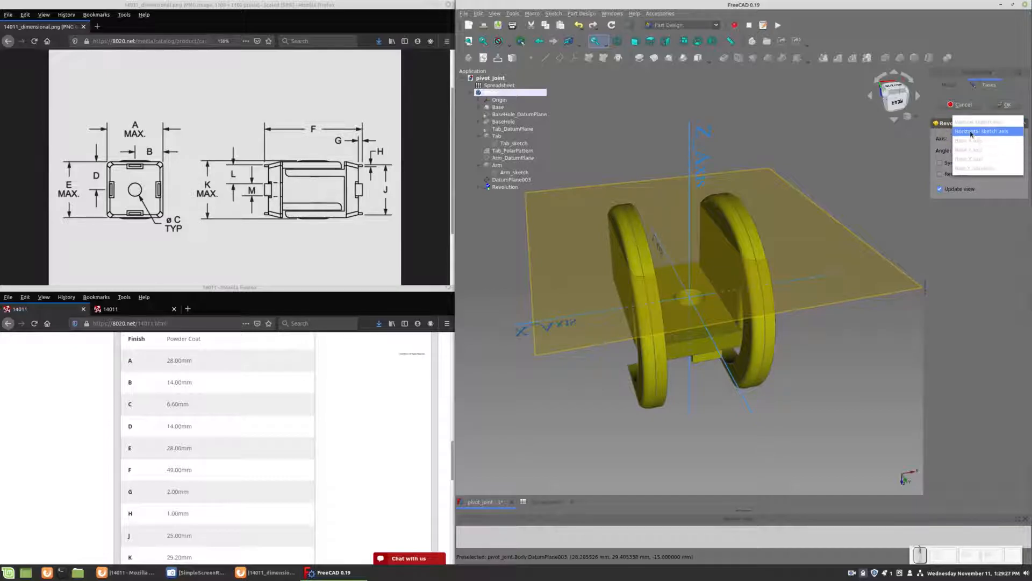
left_click(971, 138)
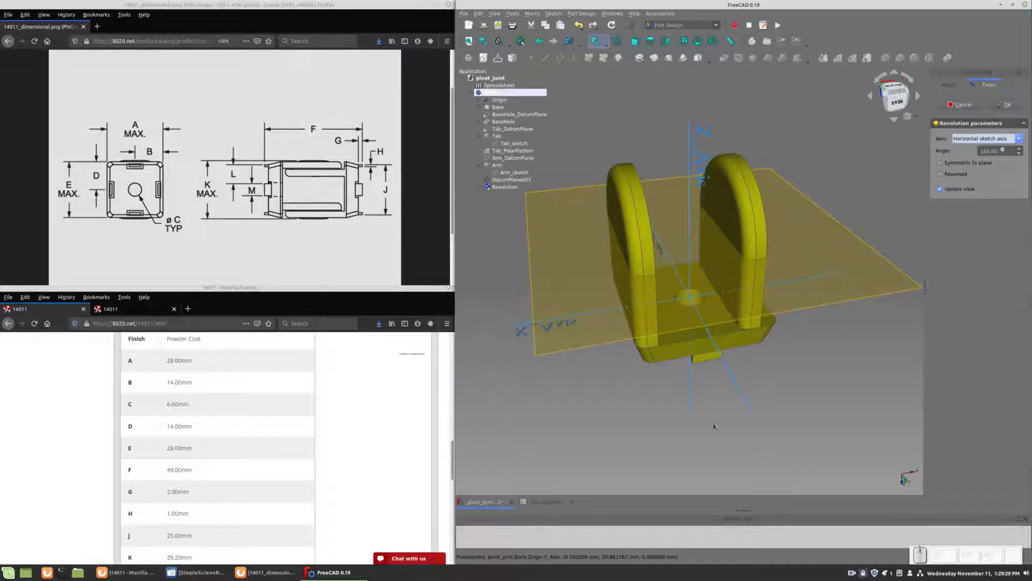
middle_click_drag(637, 448, 693, 431)
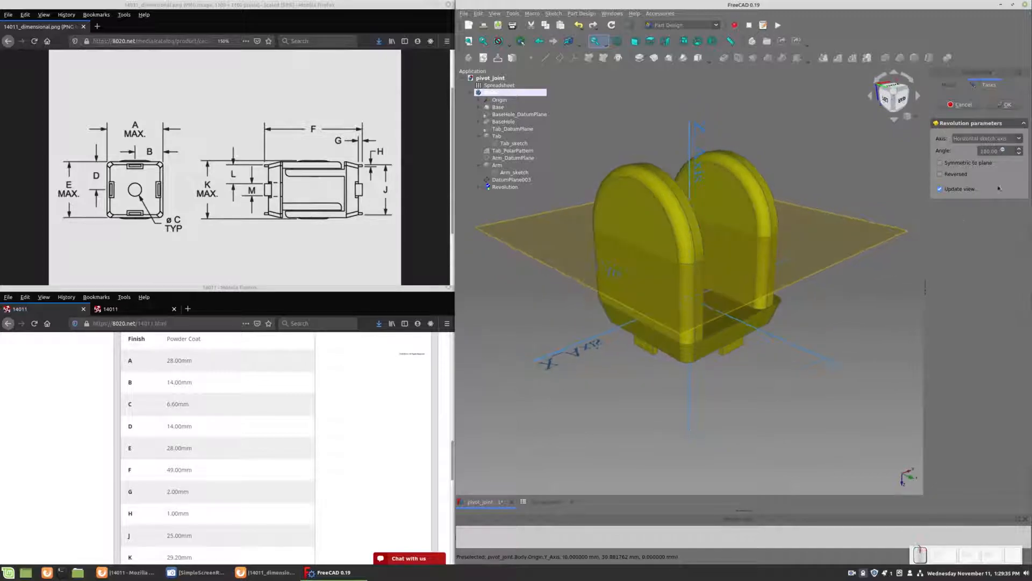
left_click(999, 139)
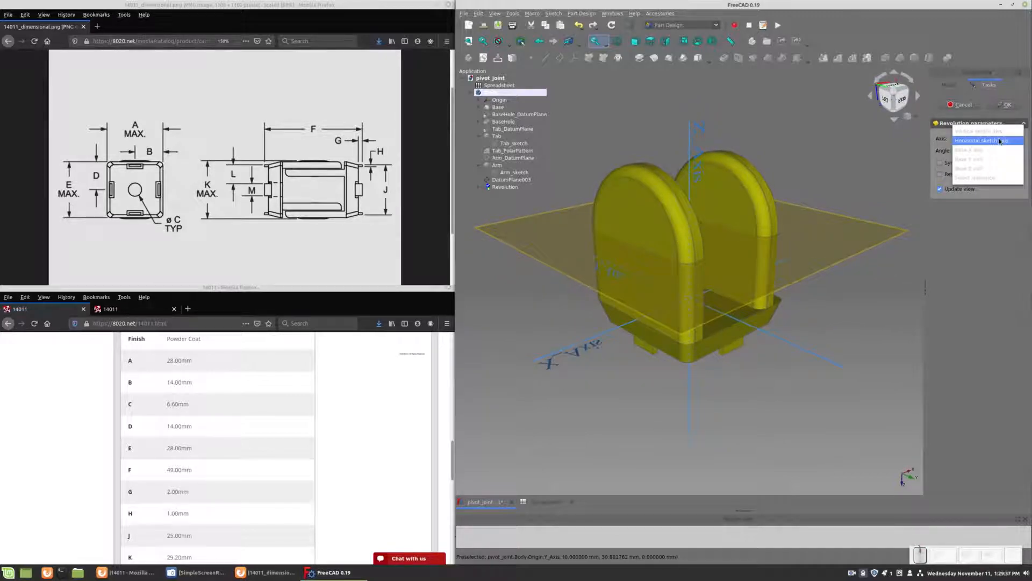
Compare the revolution about the Base X axis, switch back to the horizontal sketch axis, and accept the arm-end revolution.
left_click(971, 150)
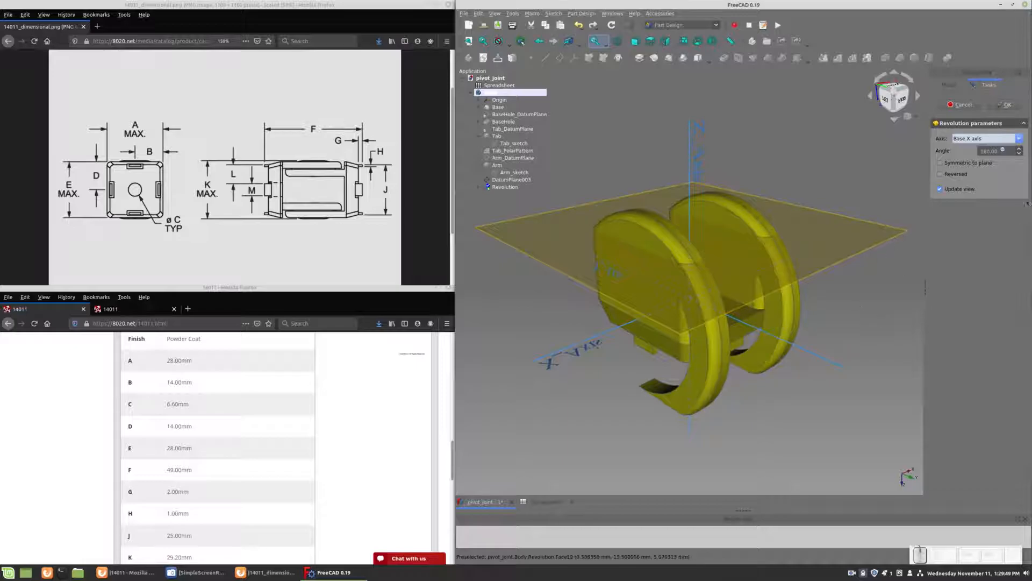
left_click(1020, 138)
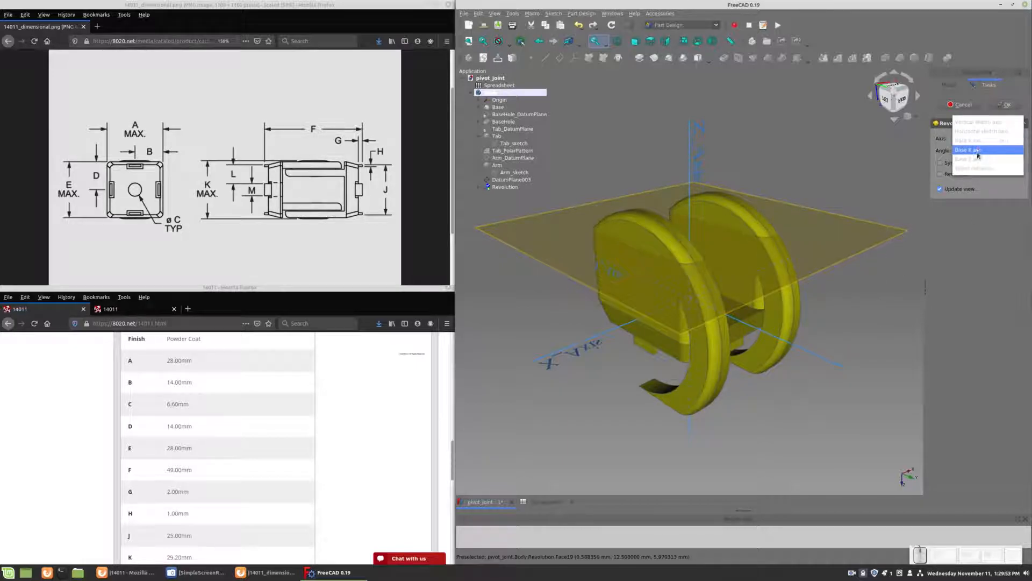
left_click(980, 131)
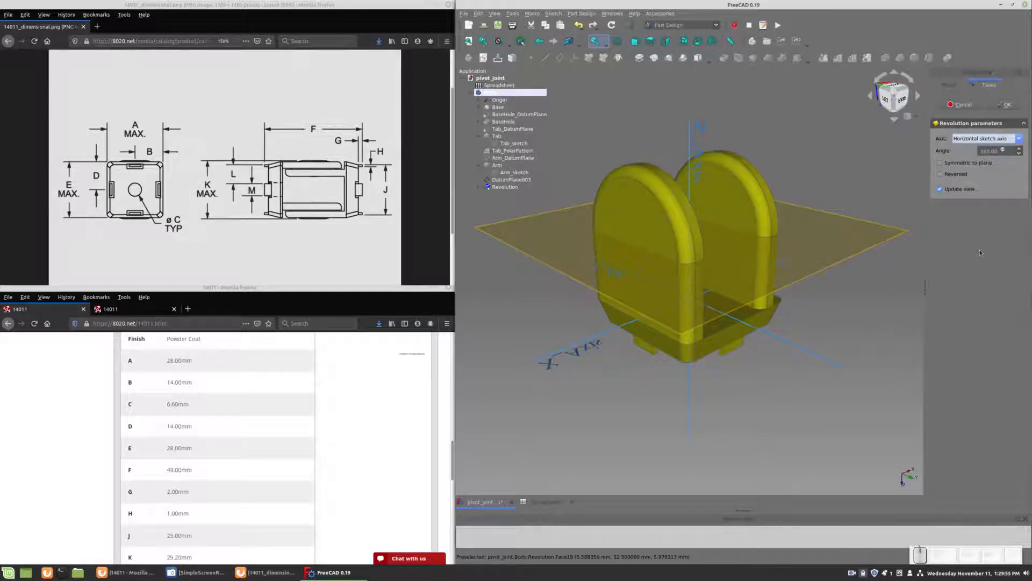
left_click(1005, 107)
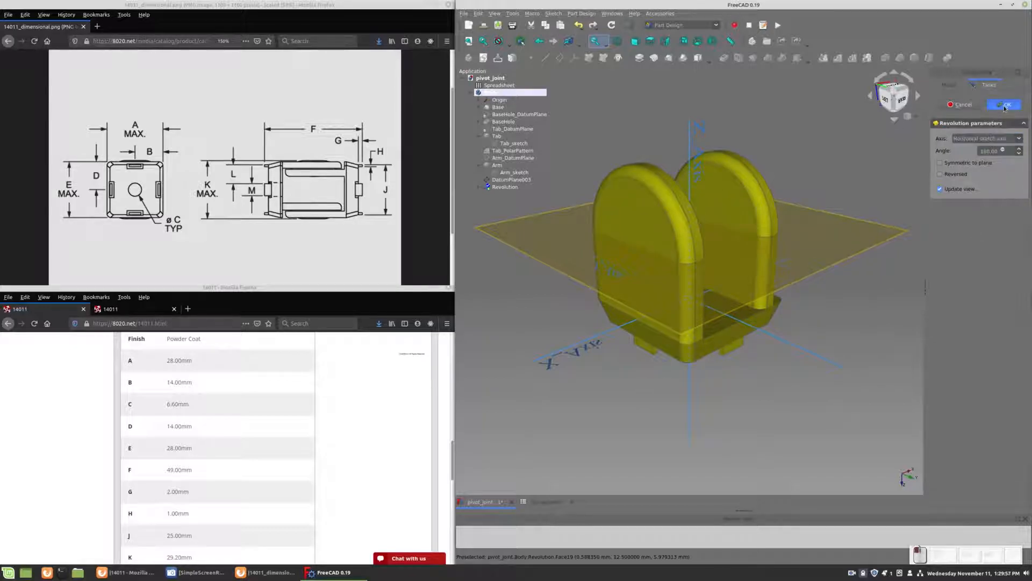
Hide the datum plane used for the arm-end profiles.
middle_click_drag(727, 461, 739, 420)
key("0")
key("v")
key("f")
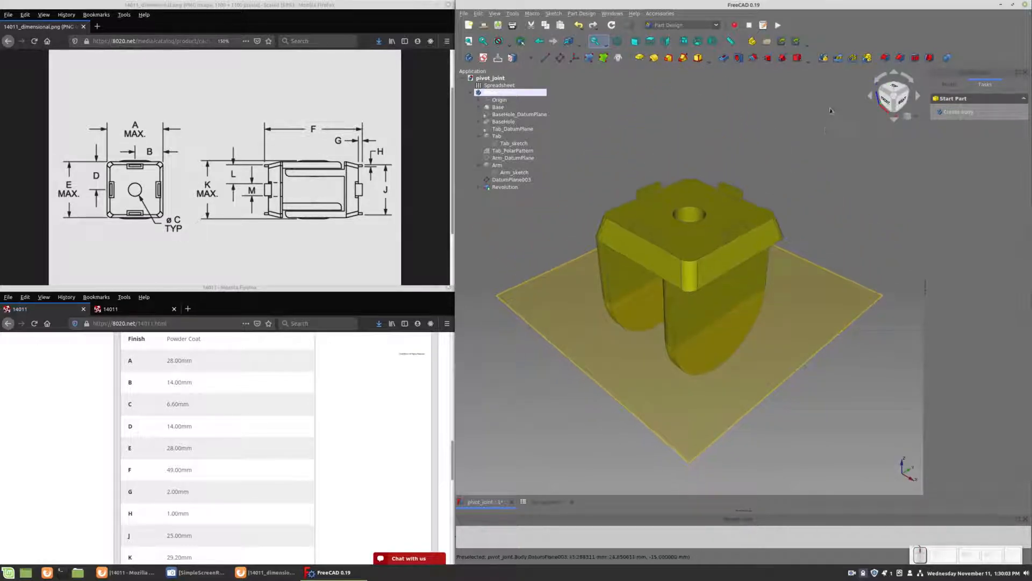
left_click(909, 116)
left_click(916, 130)
left_click(507, 181)
key("space")
left_click(818, 364)
Inspect the rounded arms from several angles and compare their shape with the 14011 product photo.
middle_click_drag(714, 430, 687, 427)
middle_click_drag(587, 410, 705, 402)
key("0")
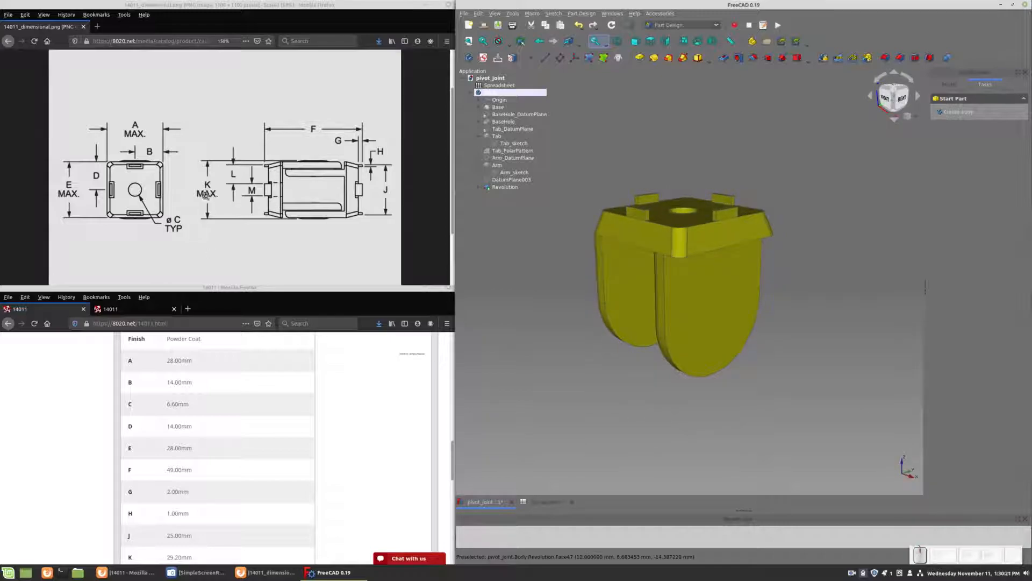
left_click(134, 309)
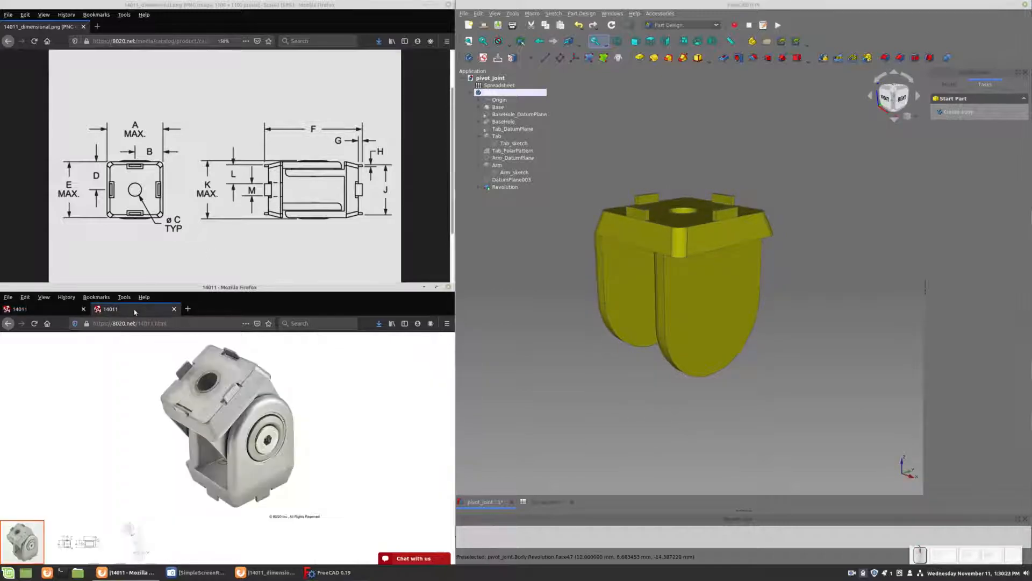
middle_click_drag(787, 440, 805, 252)
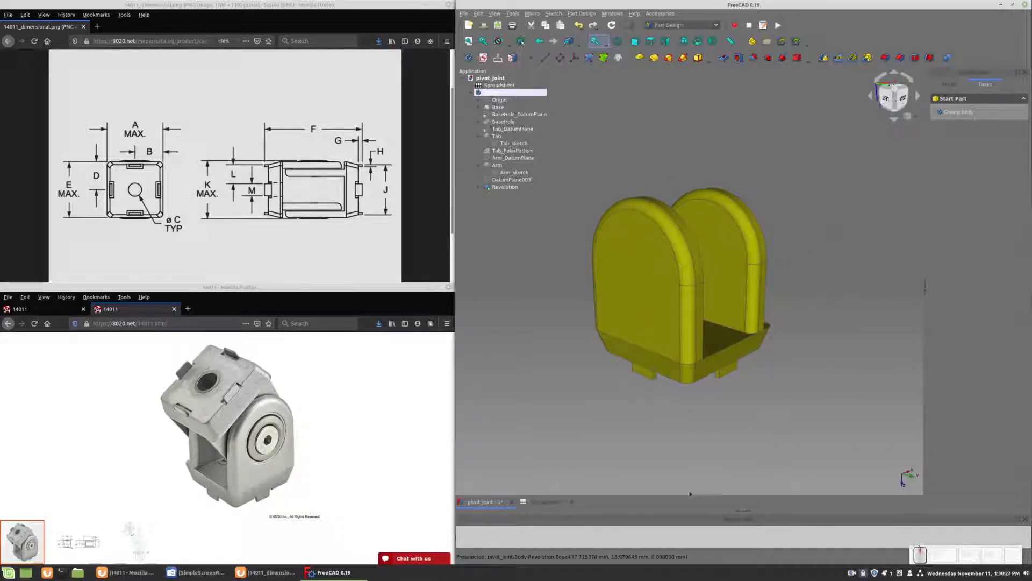
middle_click_drag(585, 453, 786, 434)
middle_click_drag(681, 439, 729, 416)
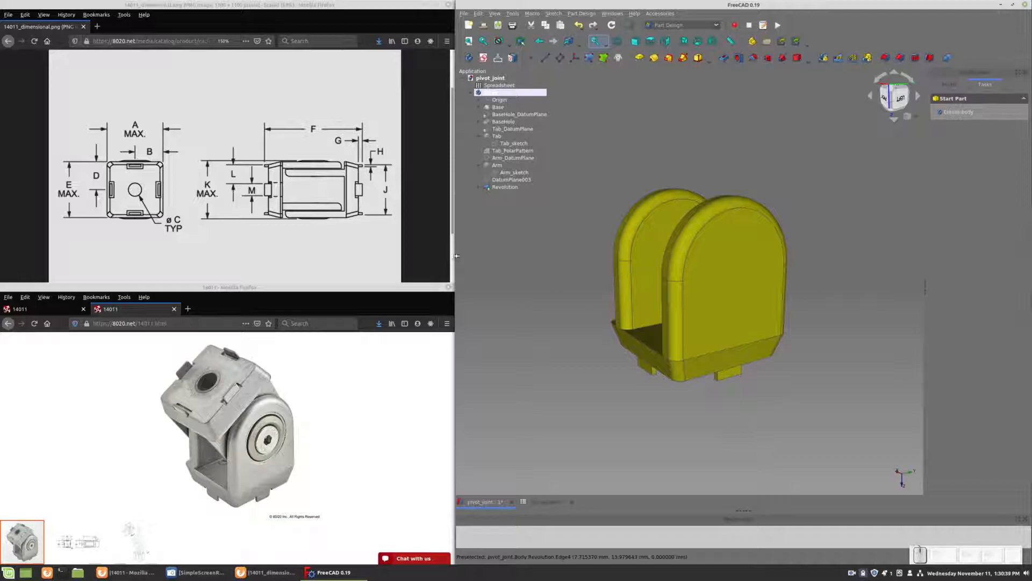
Rename the arm-end datum plane as ArmEnd_DatumPlane.
left_click(485, 179)
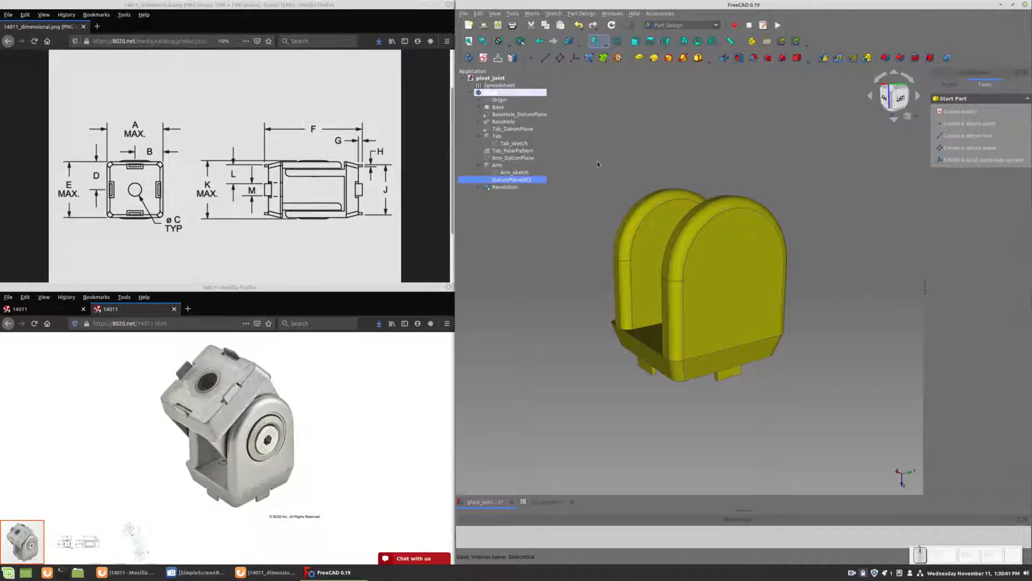
key("F2")
type("A")
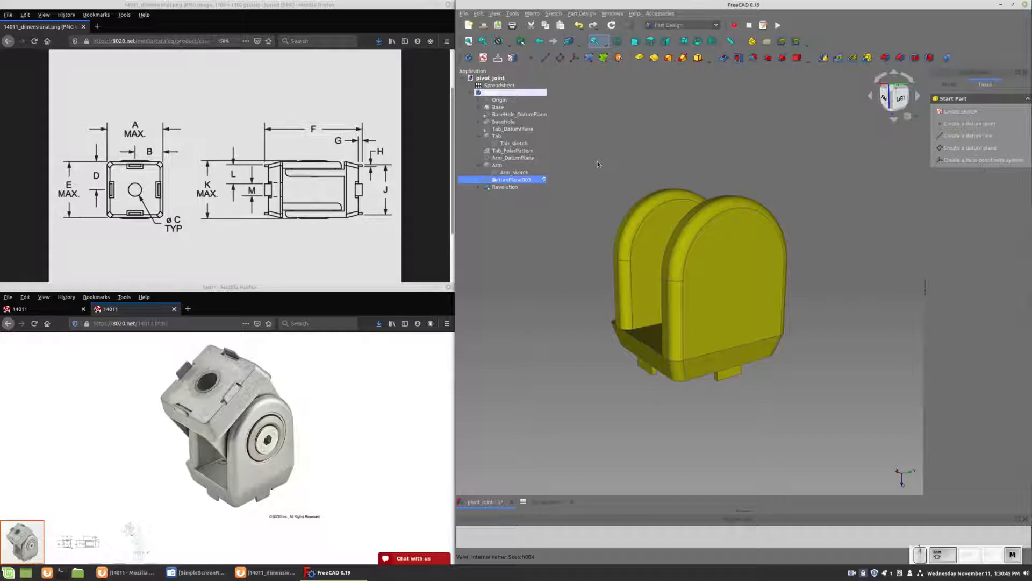
type("rmEnd_DatumPlane")
key("Return")
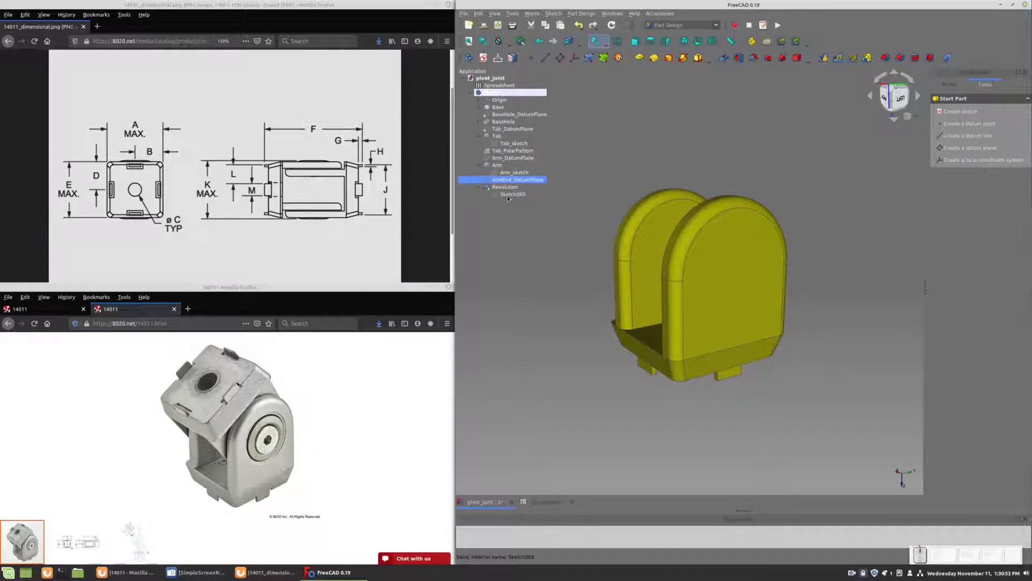
Rename the revolution's profile sketch as ArmEnd_sketch.
left_click(510, 194)
key("F2")
type("ArmEnd_sketch")
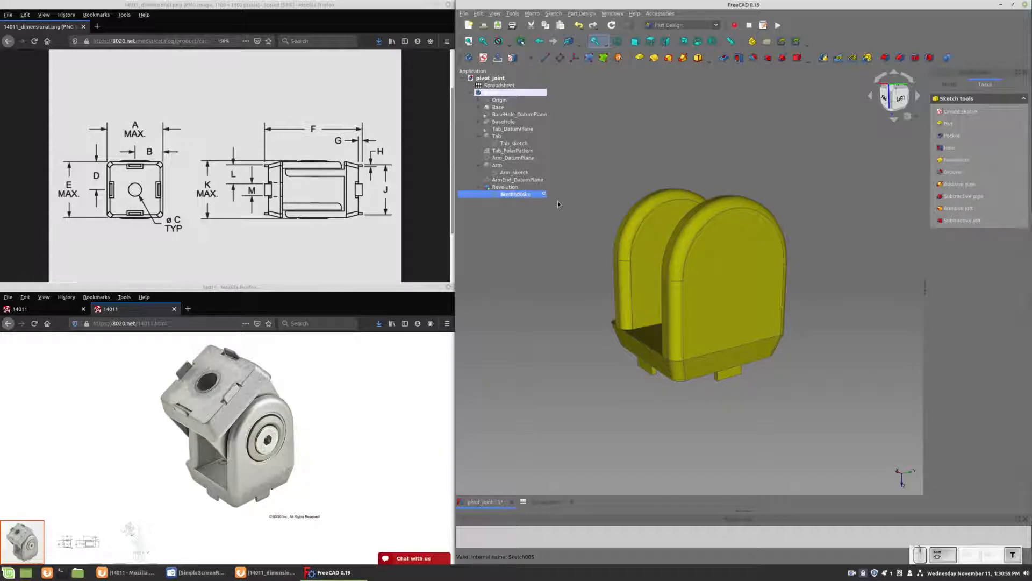
key("Return")
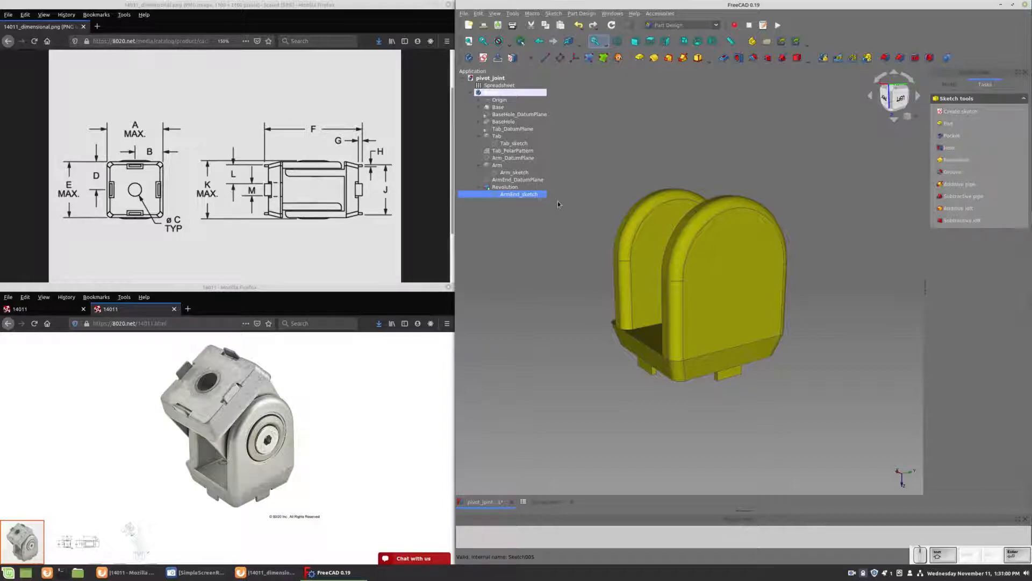
Rename the revolution feature as ArmEnd and clear the selection.
left_click(523, 187)
key("F2")
type("A")
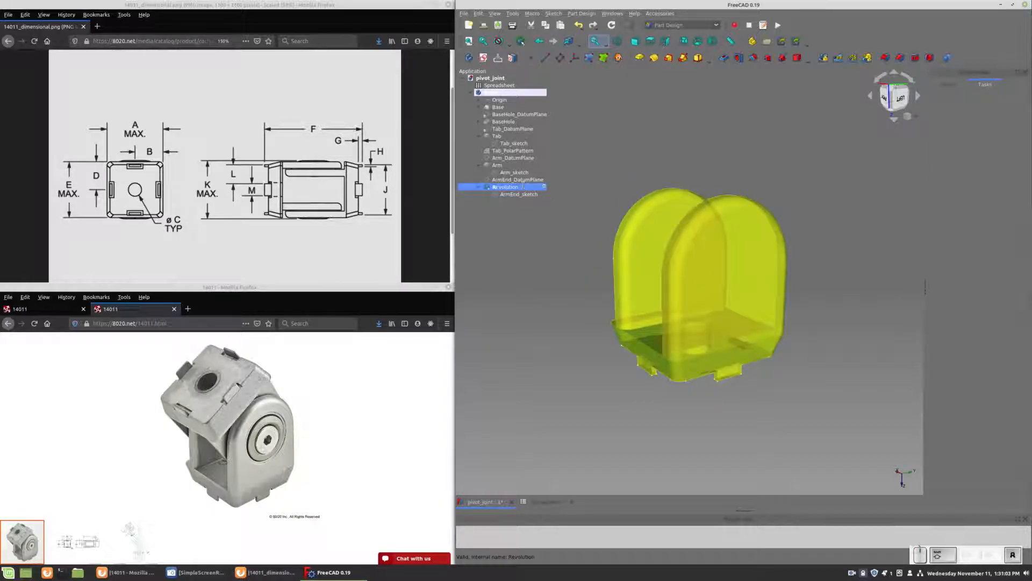
type("rmEnd")
key("Return")
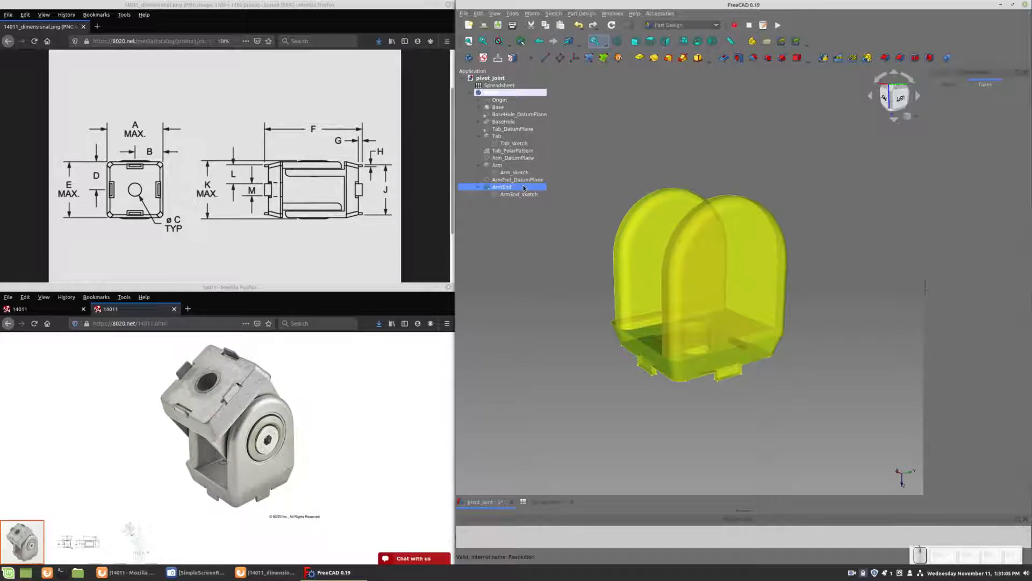
left_click(539, 275)
Create a datum plane attached to the outer flat face of one arm in Plane face mode, without any offset.
key("0")
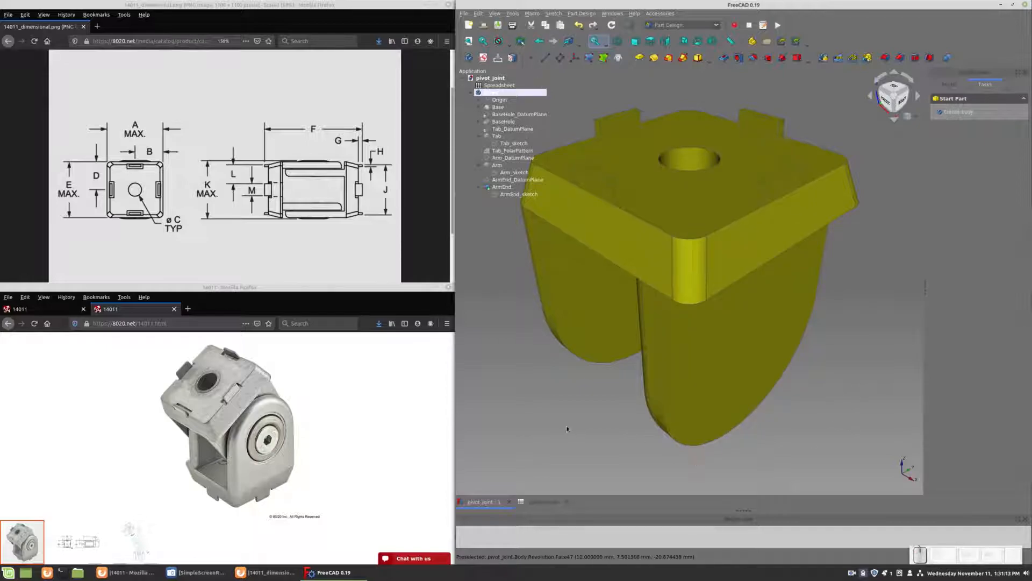
middle_click_drag(557, 422, 563, 426)
middle_click_drag(812, 424, 885, 428)
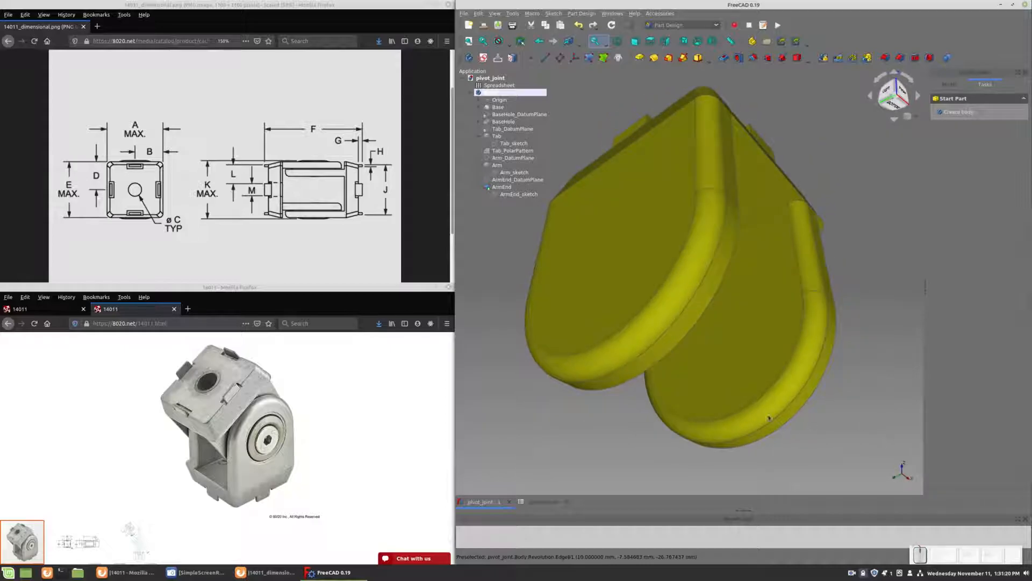
left_click(588, 311)
left_click(560, 58)
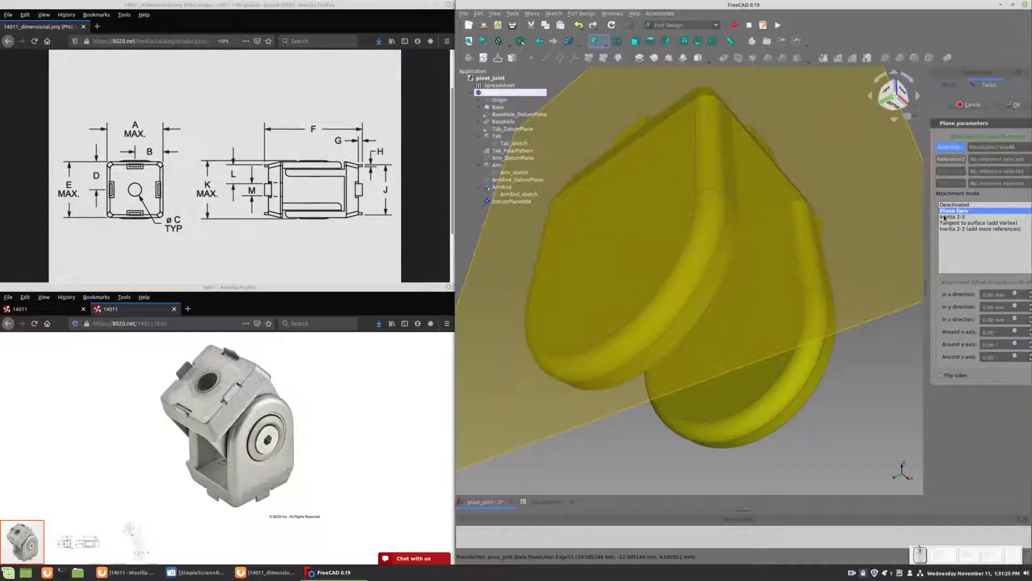
left_click(1015, 104)
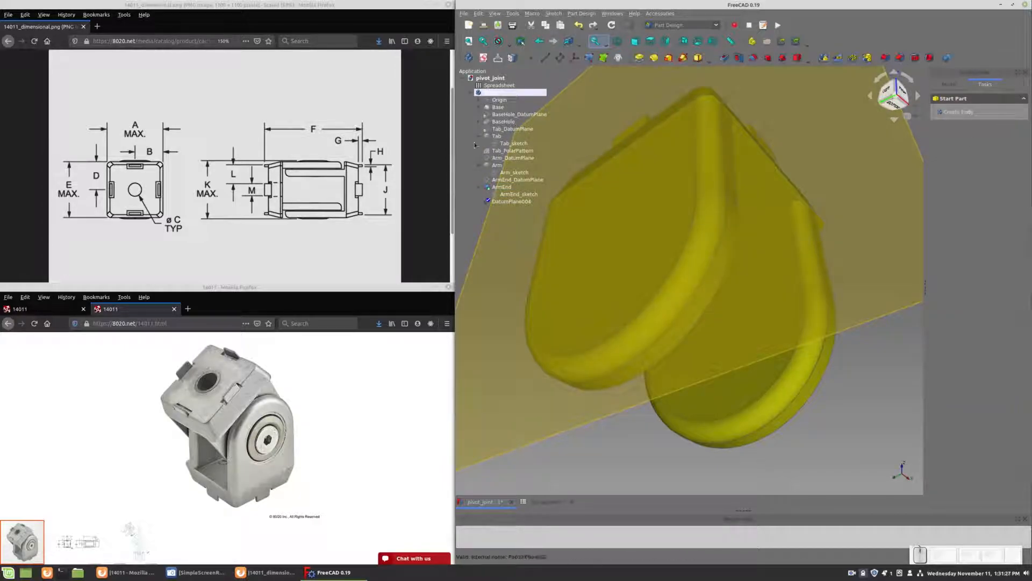
Start a sketch on the arm face's datum plane and draw a circle of about 5.56 mm radius centred on the vertical axis.
left_click(483, 58)
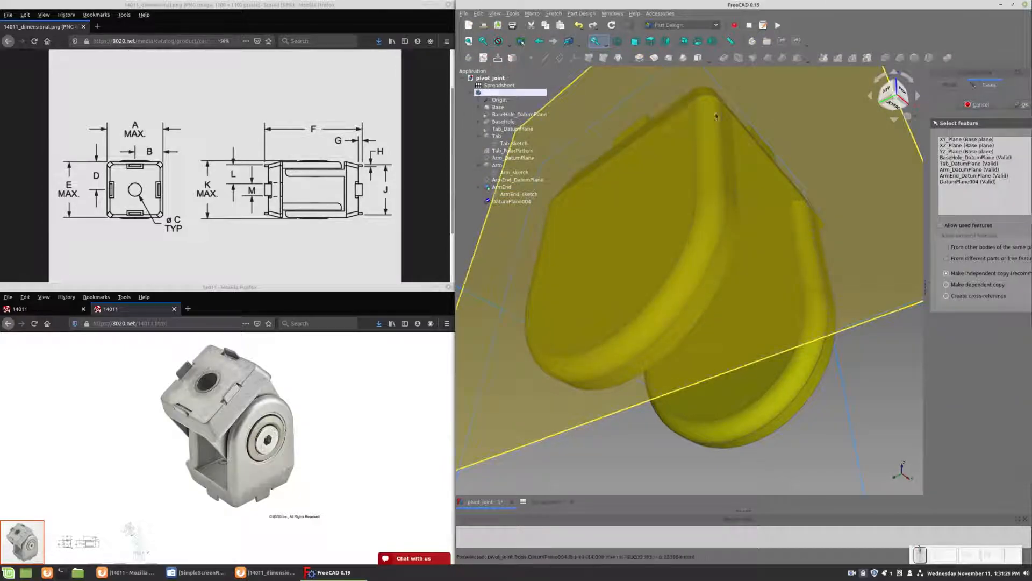
left_click(579, 108)
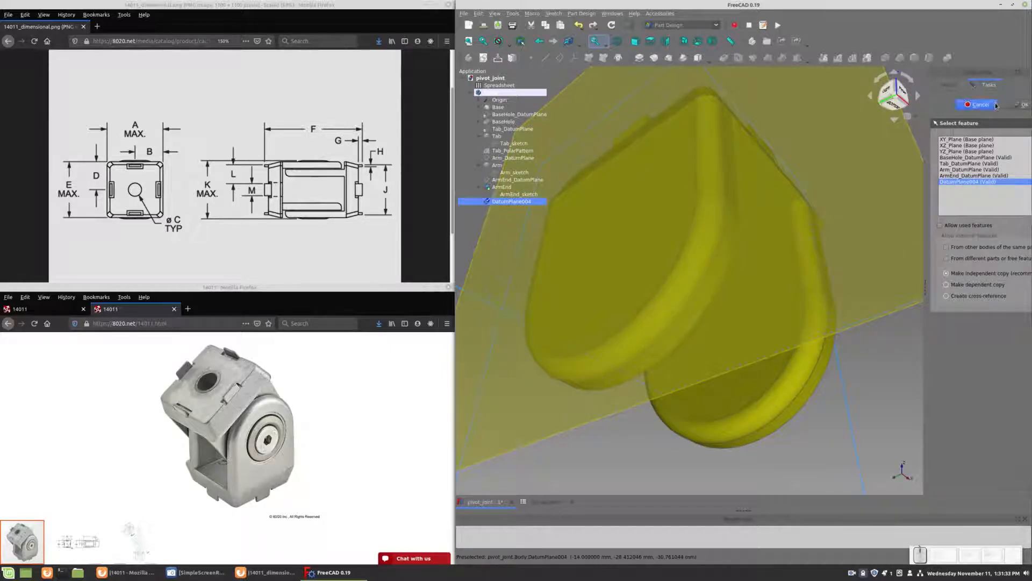
left_click(1021, 106)
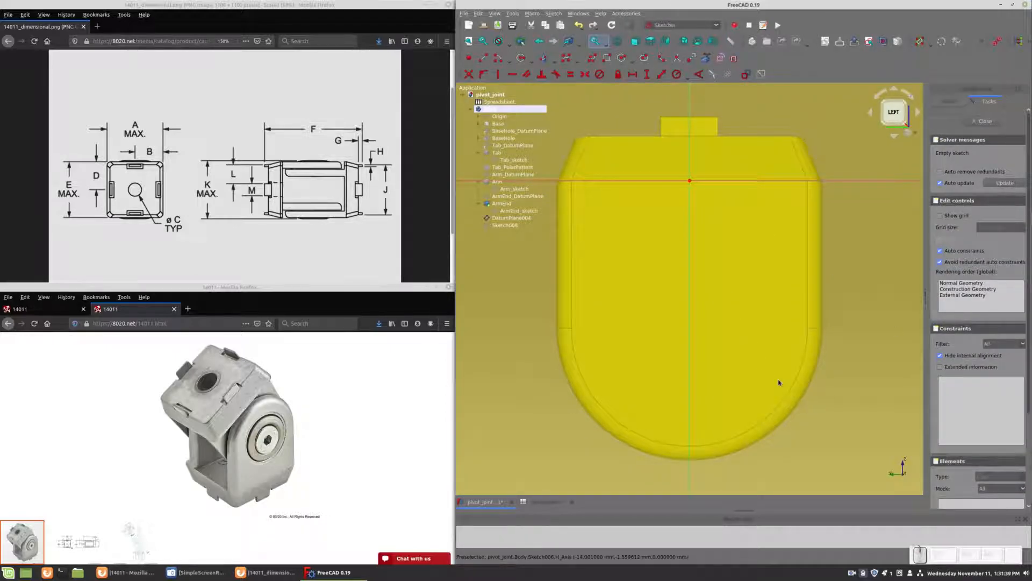
left_click(522, 59)
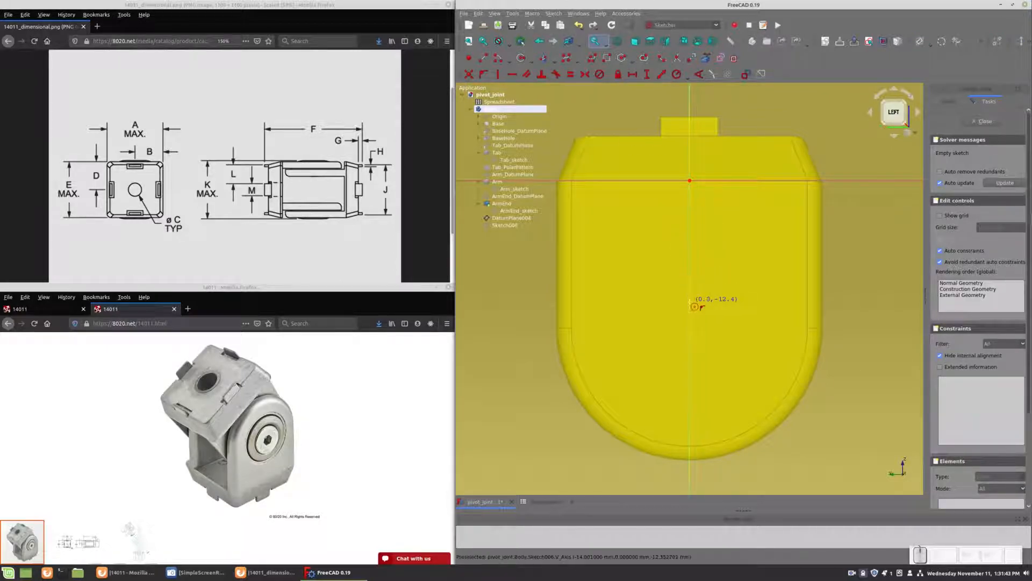
left_click(690, 334)
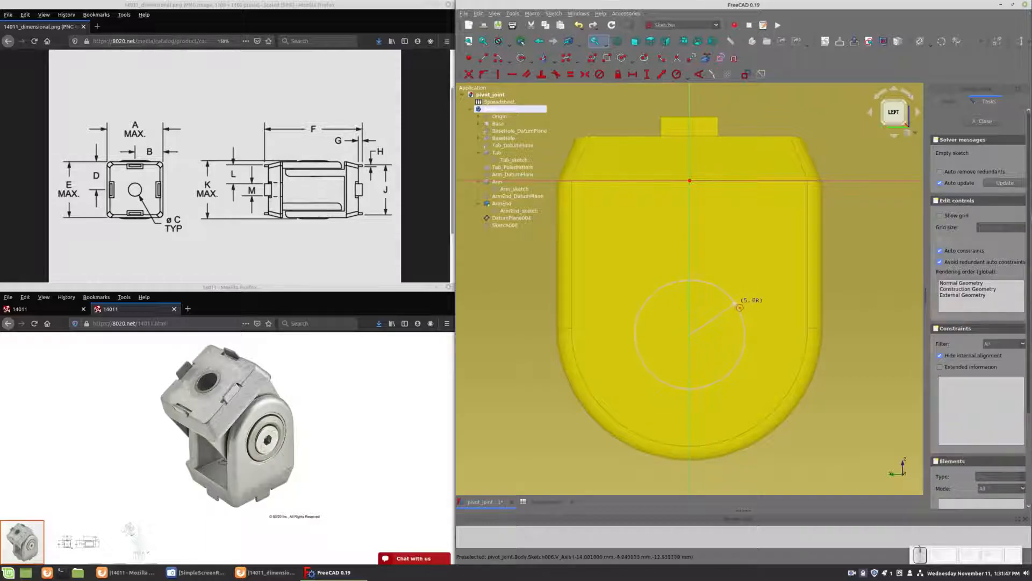
left_click(735, 303)
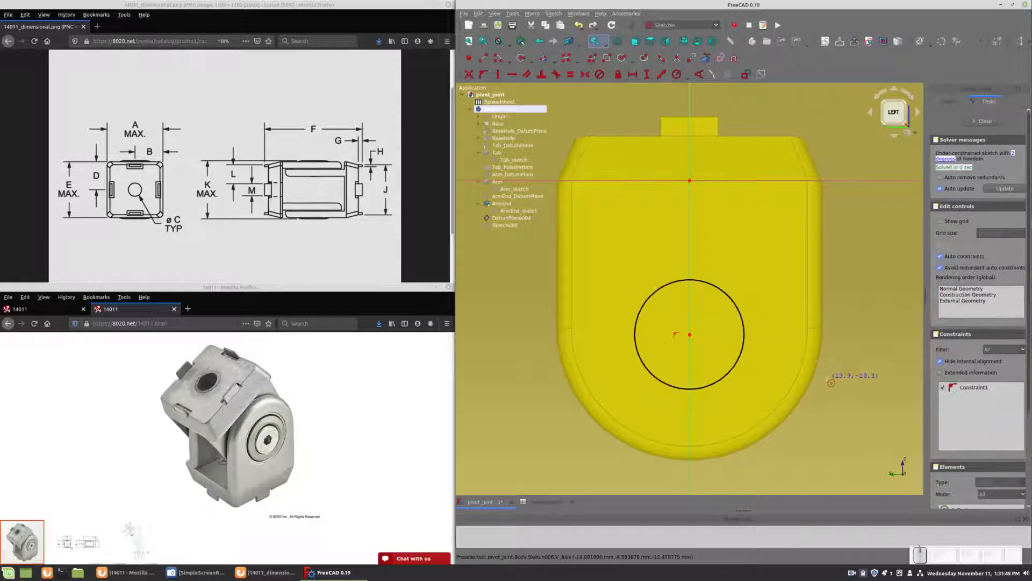
left_click(702, 283)
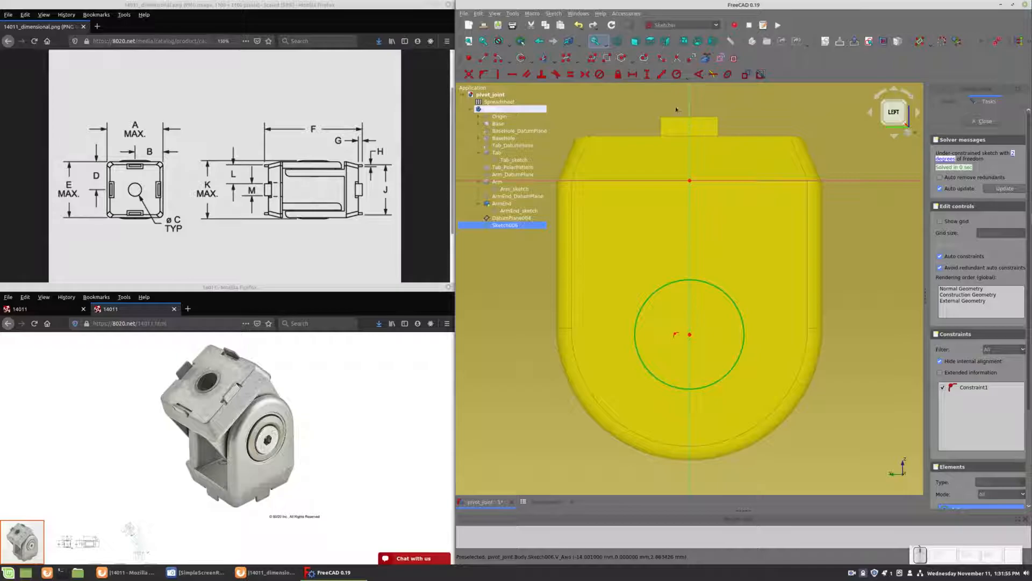
left_click(676, 76)
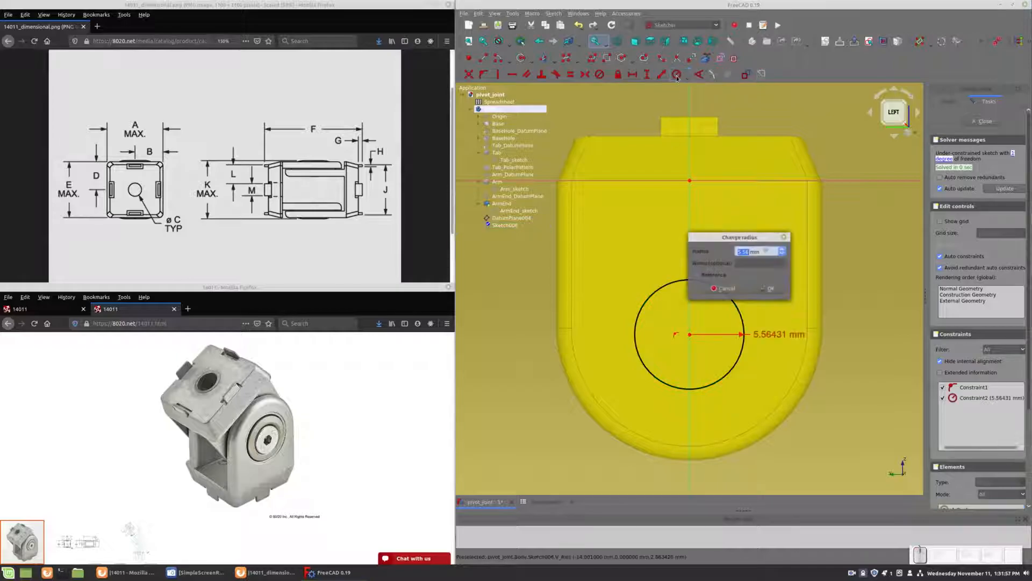
left_click(725, 291)
key("ctrl+z")
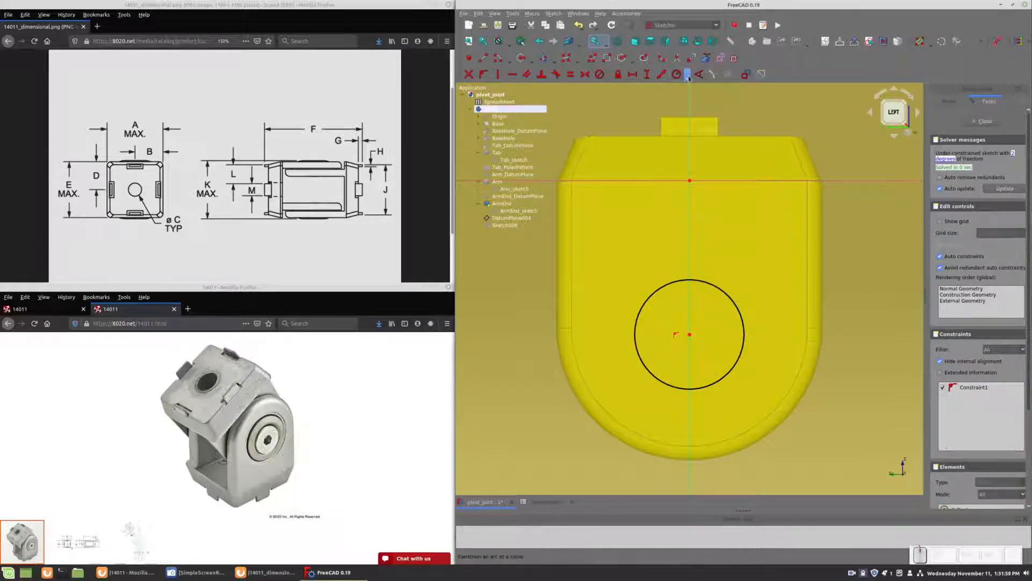
Constrain the circle's diameter with the formula Spreadsheet.BaseHoleDiameter.
left_click(688, 76)
left_click(699, 94)
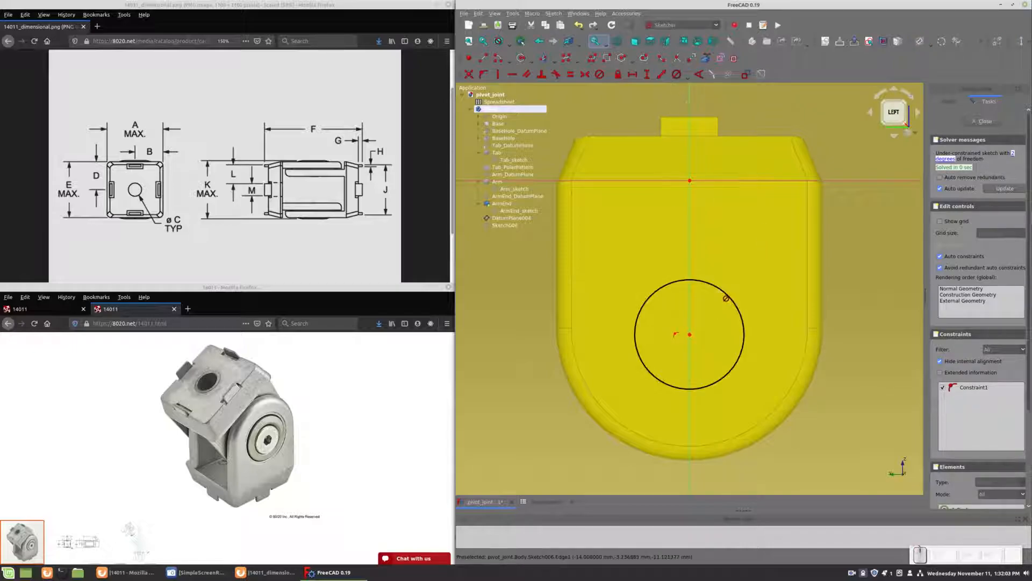
left_click(720, 289)
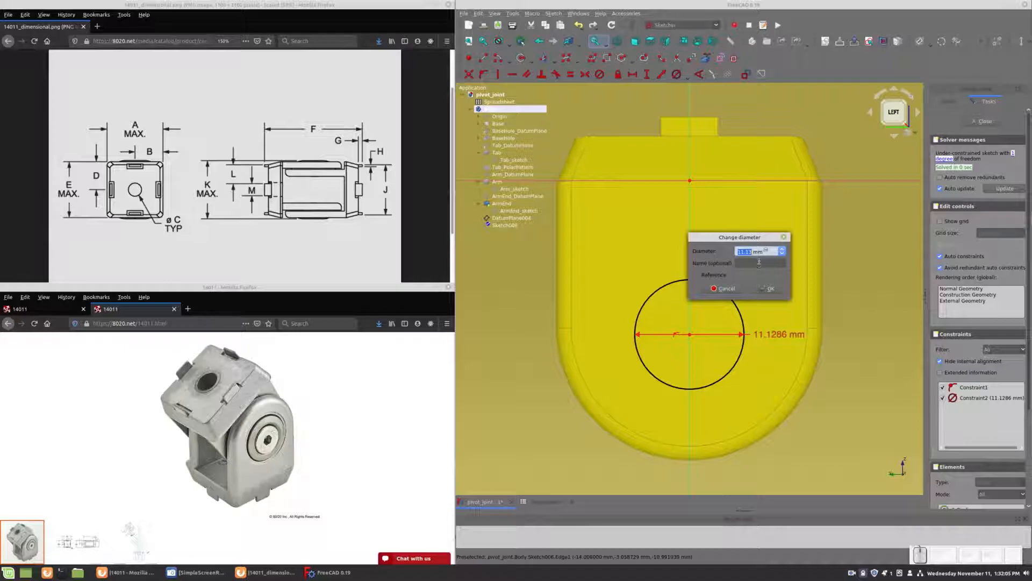
type("=")
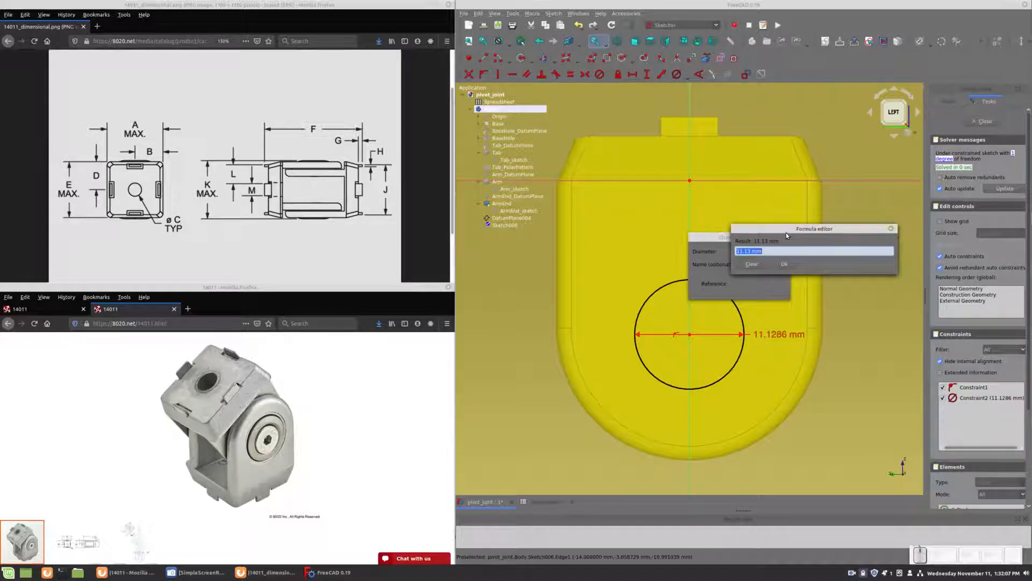
type("Spread")
key("Down")
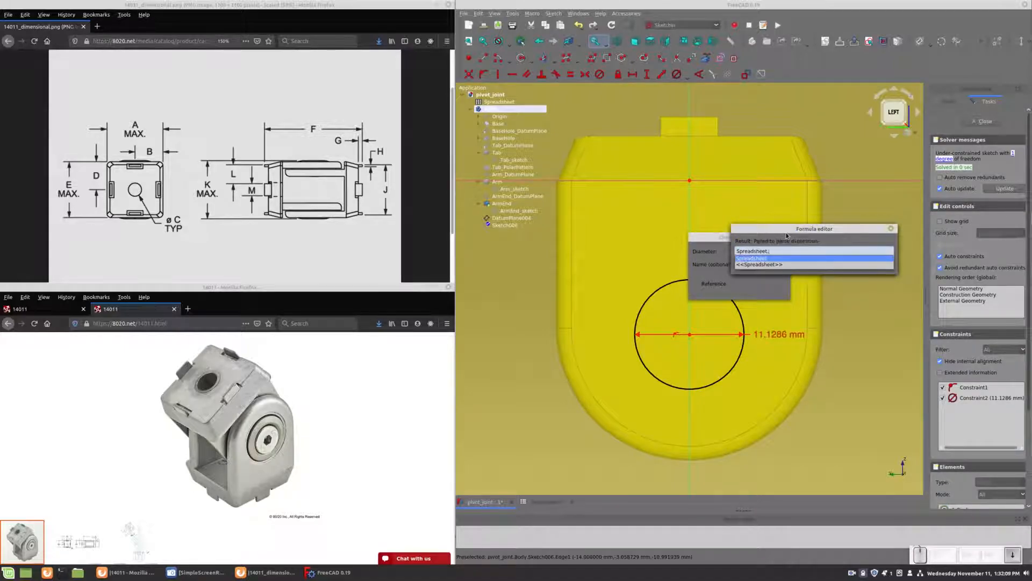
type("Ar")
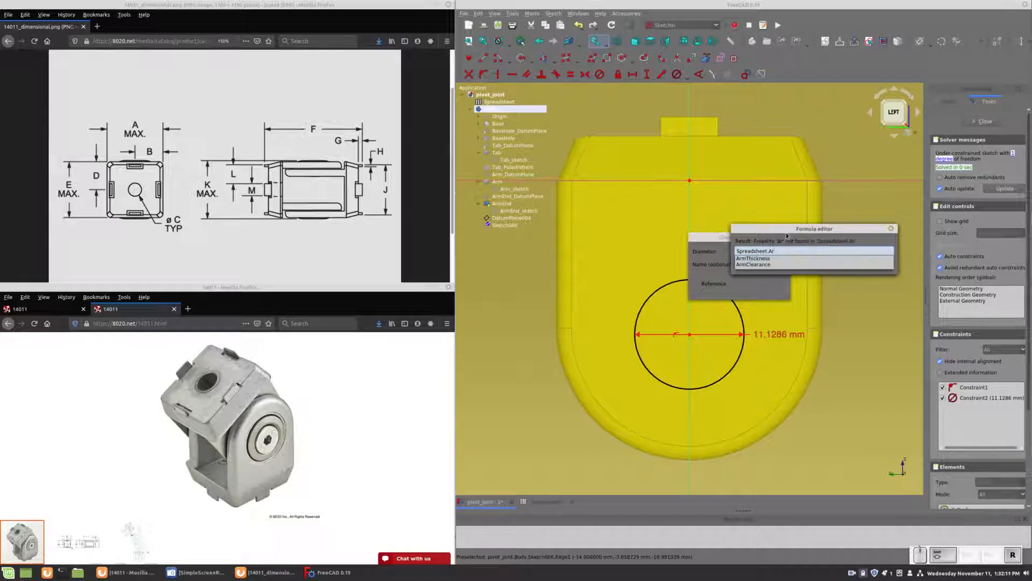
key("BackSpace")
key("BackSpace")
type("BaseHoleDiamete")
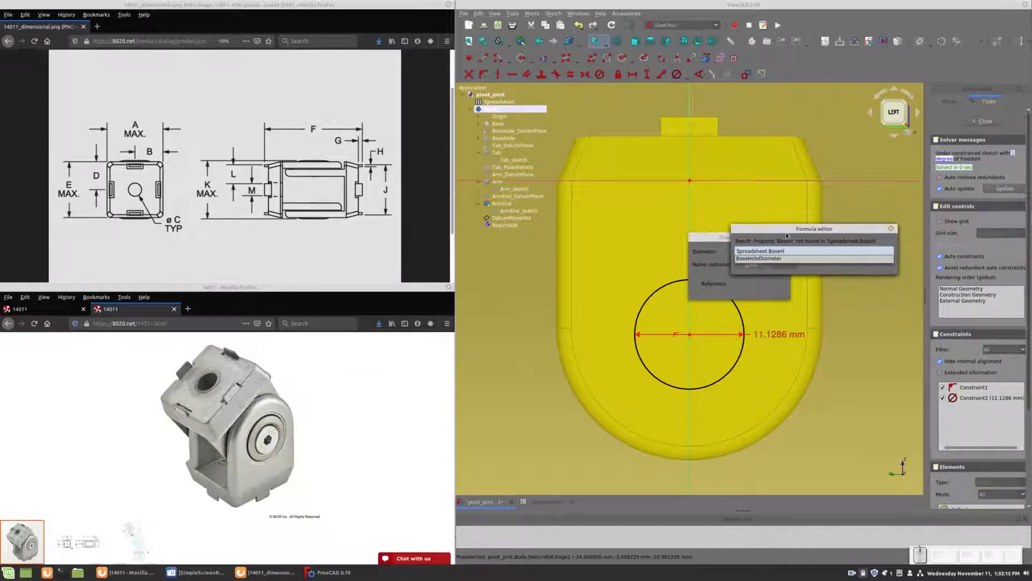
key("Return")
key("Return")
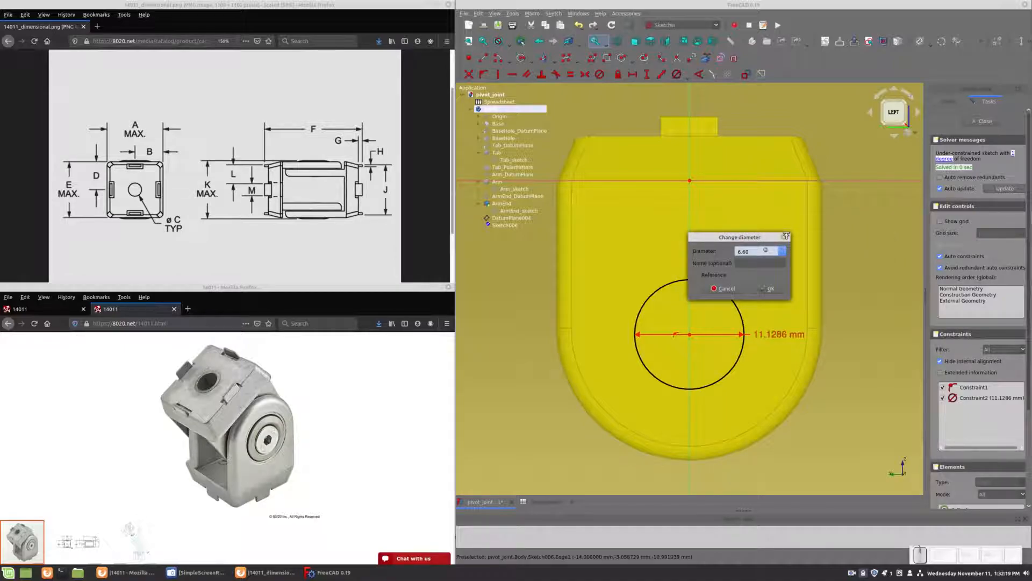
key("Return")
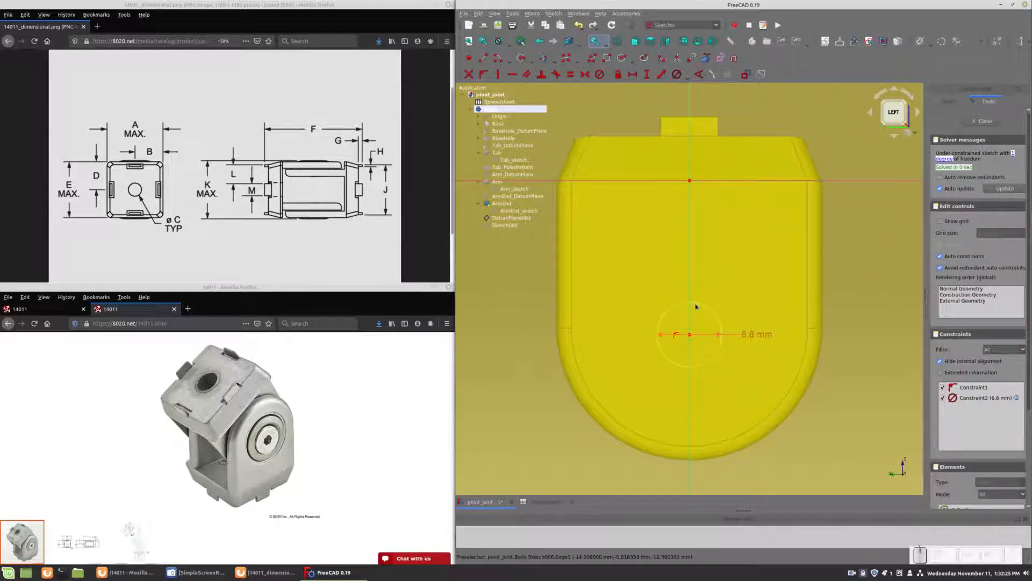
Constrain the circle centre's vertical distance from the origin to 15 mm using Spreadsheet.ArmClearance plus half of Spreadsheet.BaseInnerFaceWidth, and close the sketch.
left_click_drag(696, 307, 747, 336)
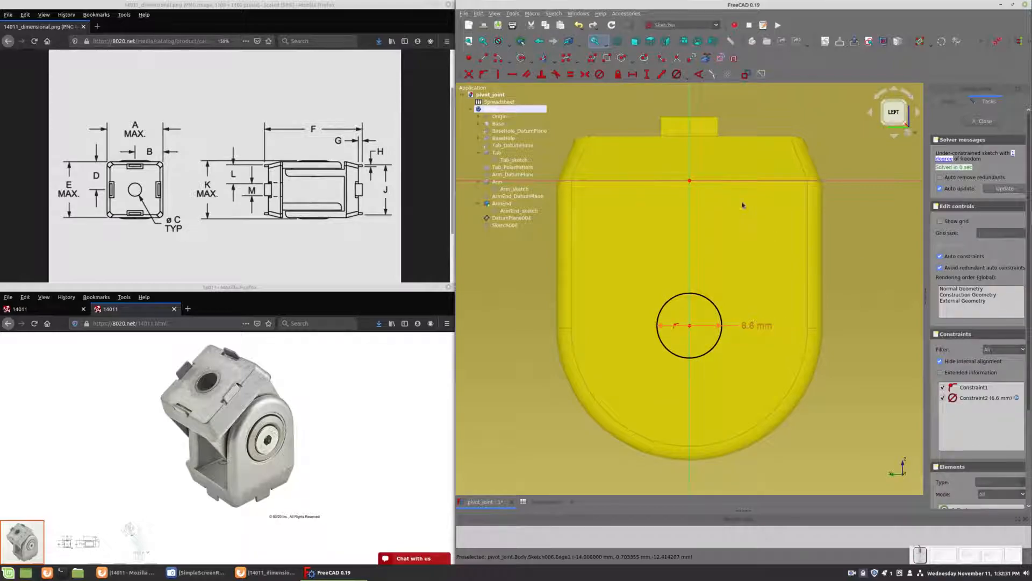
left_click(690, 181)
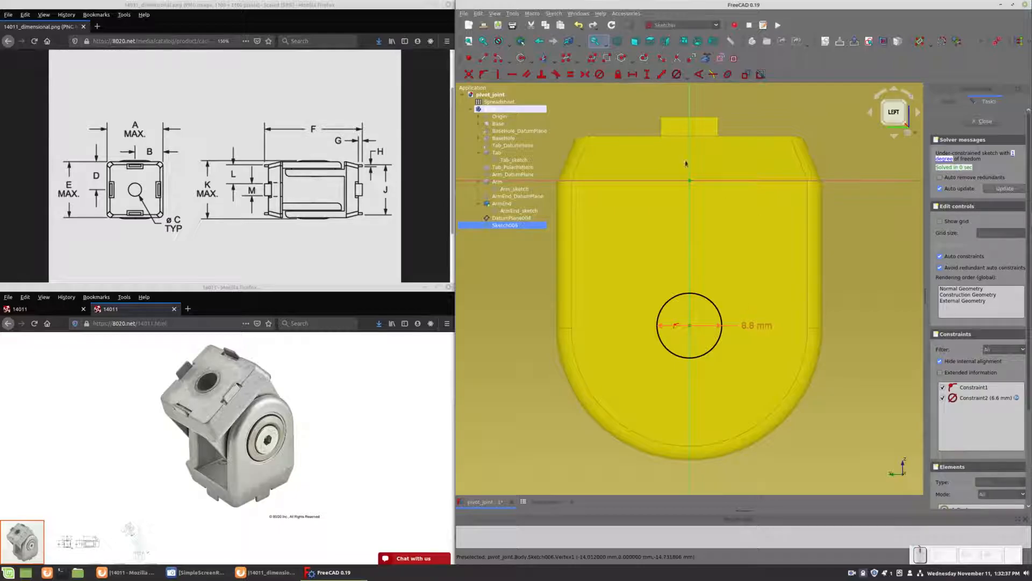
left_click(646, 74)
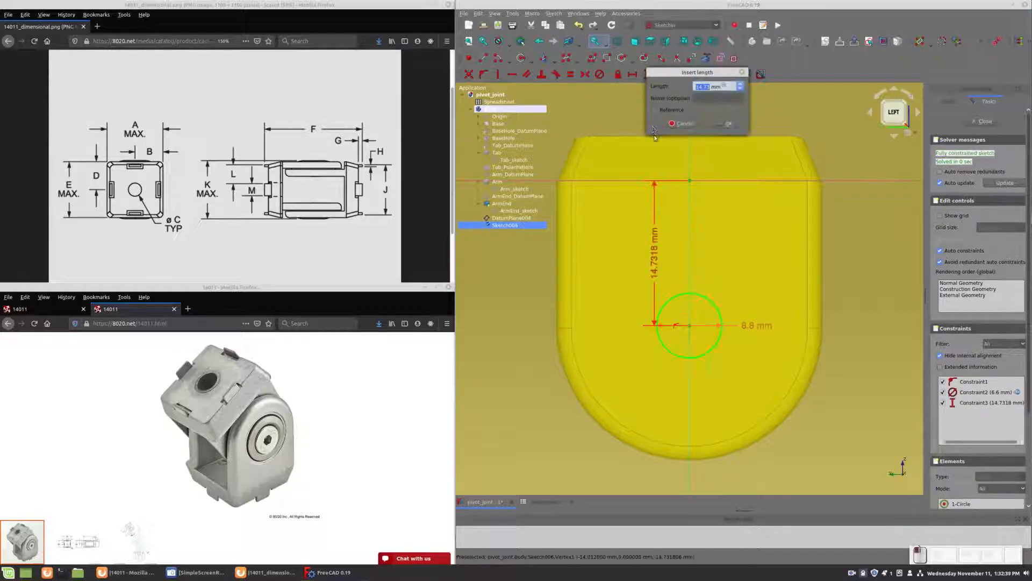
left_click(724, 86)
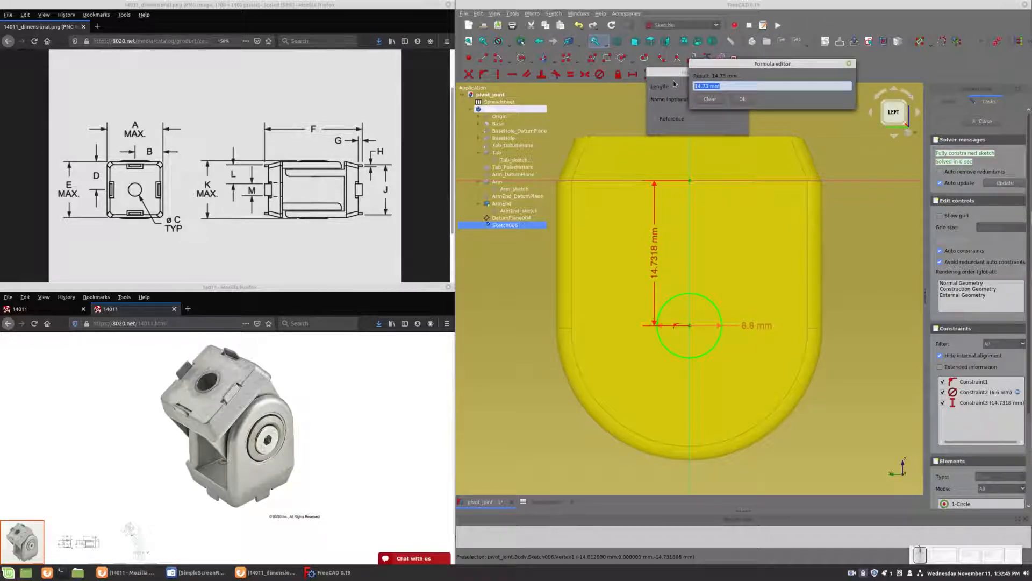
type("Spread")
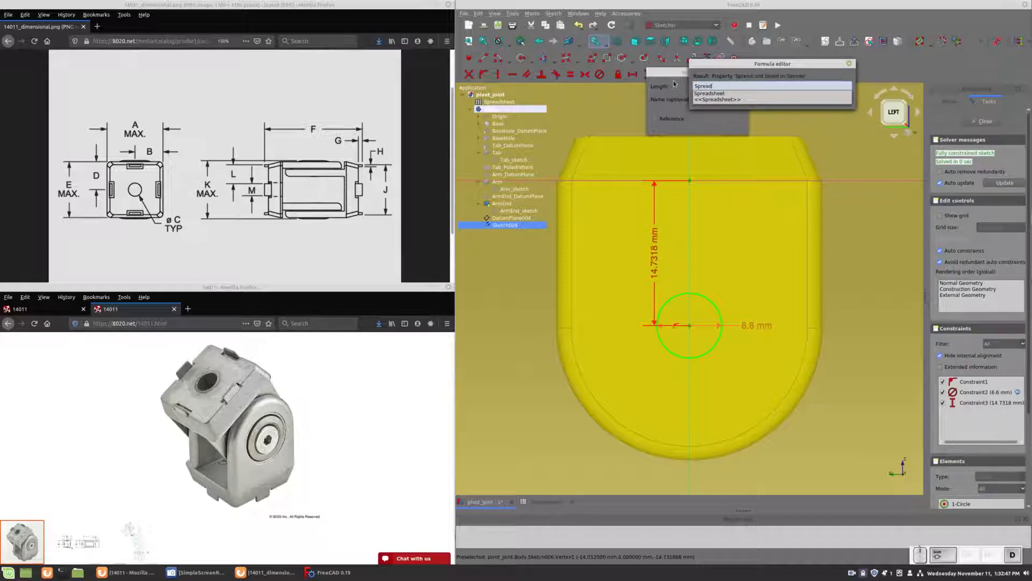
type("sheet.ArmClearance")
key("Down")
key("Down")
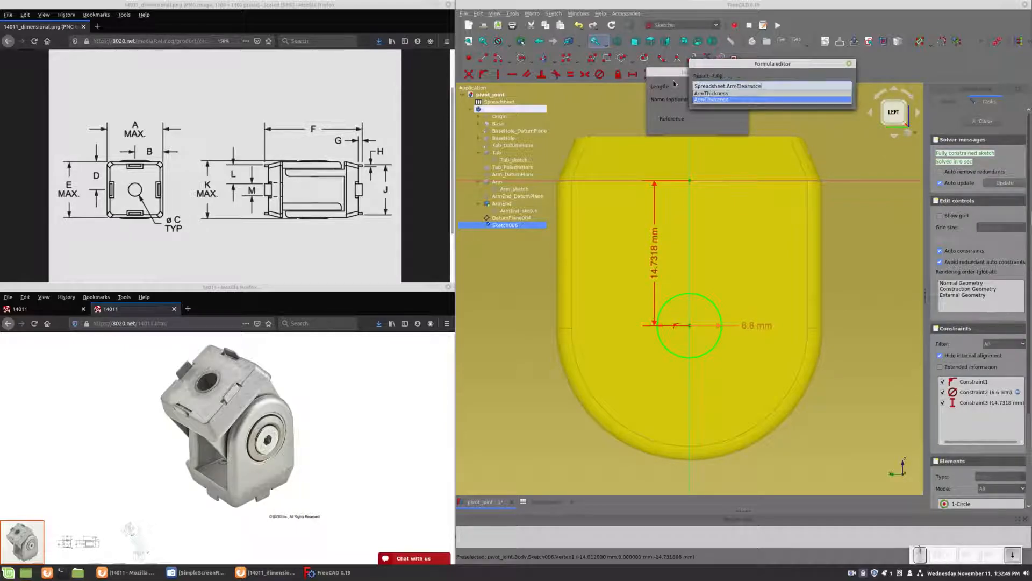
key("Return")
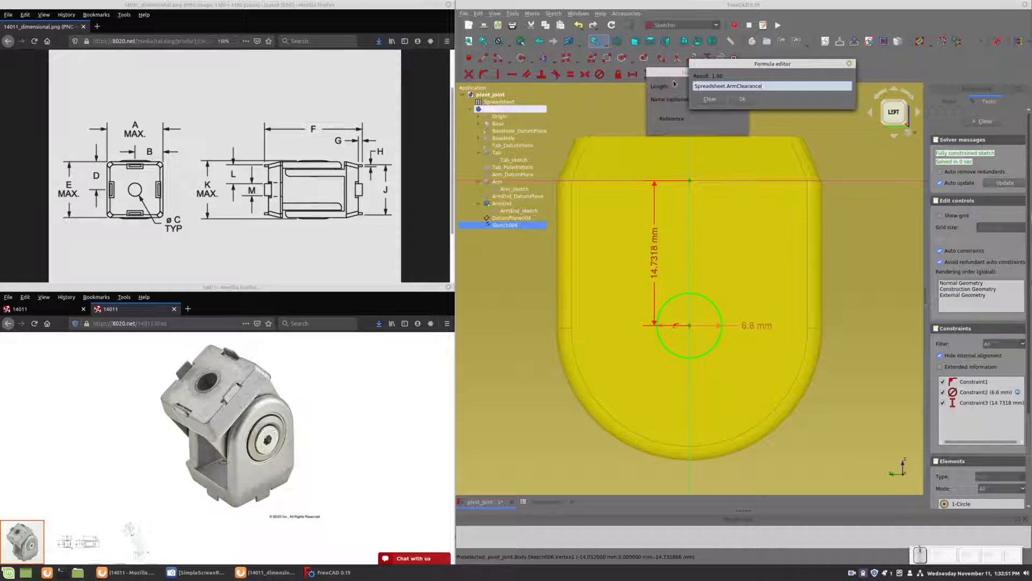
type("+Spreadsheet.Base")
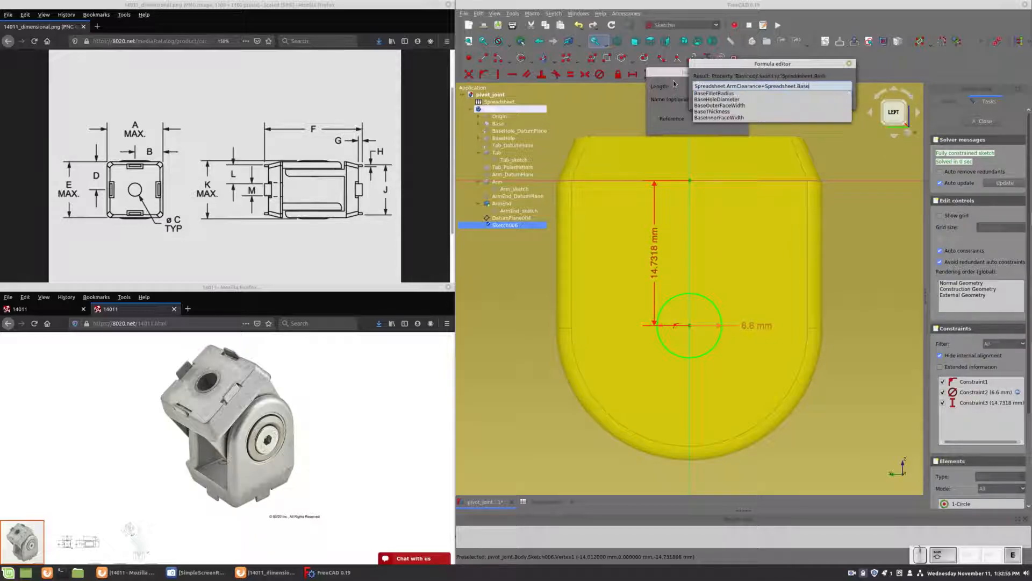
key("Down")
key("Down")
key("Down")
key("Down")
key("Down")
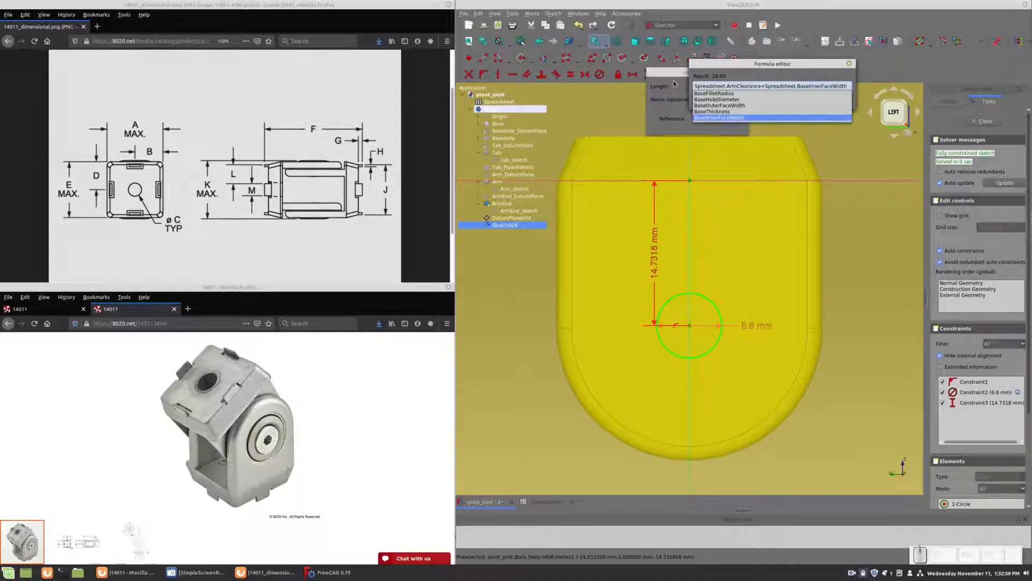
key("Return")
key("Return")
key("Return")
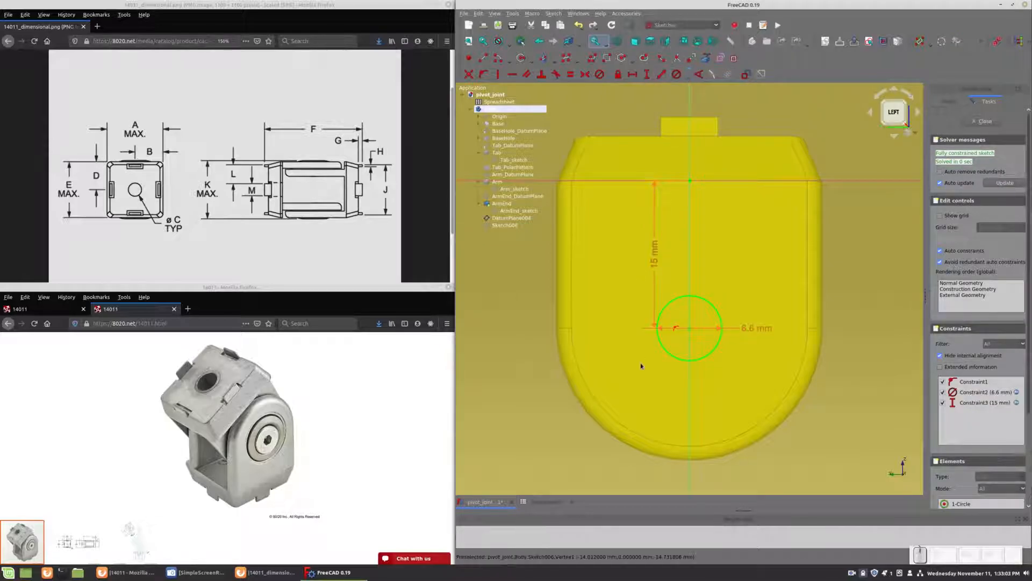
left_click(984, 121)
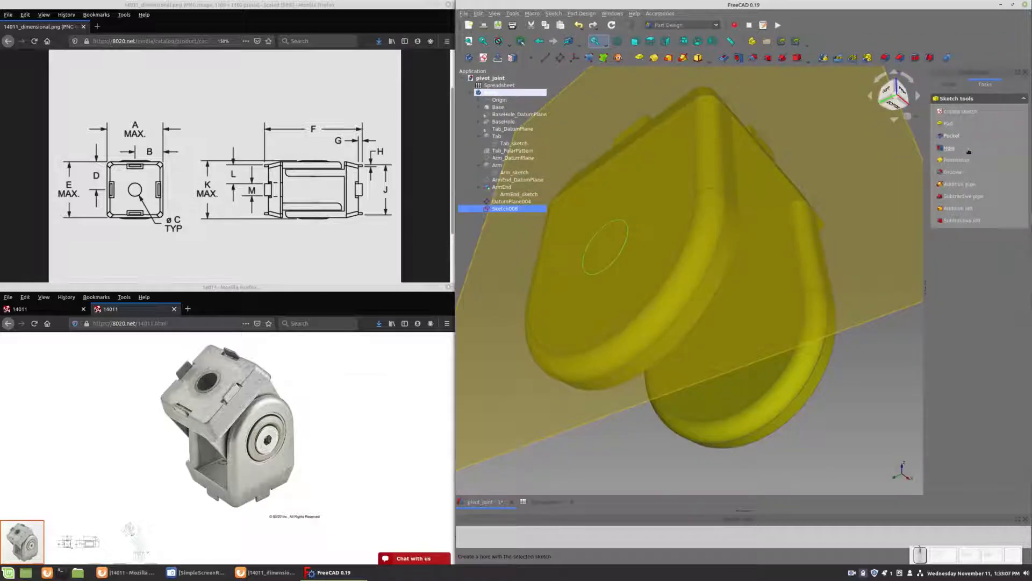
Pocket the circle sketch through both arms with Dimension type and its length set to the formula Spreadsheet.BaseInnerFaceWidth.
left_click(950, 136)
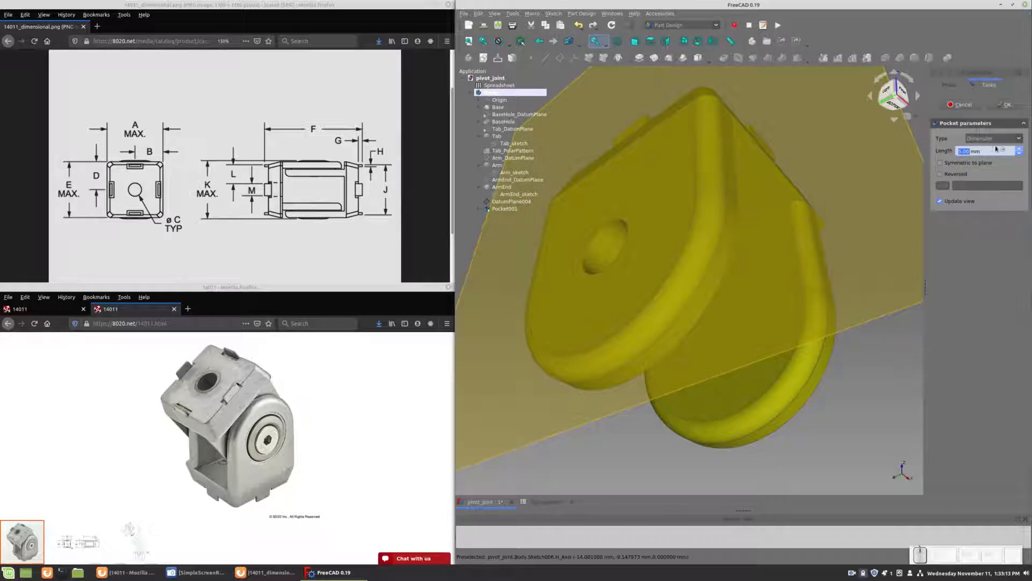
left_click(1019, 139)
left_click(997, 138)
left_click(1003, 151)
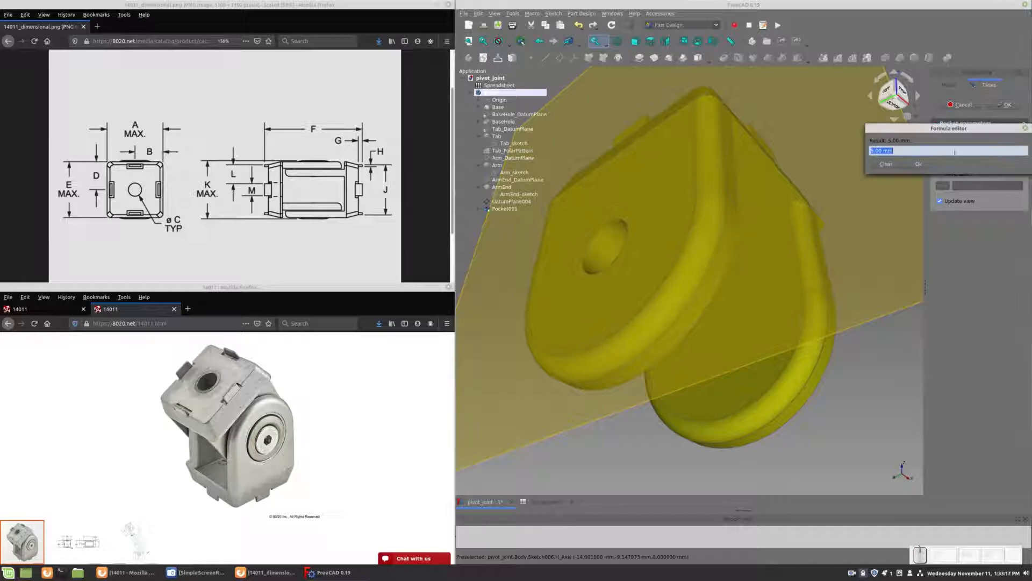
double_click(888, 150)
key("BackSpace")
key("BackSpace")
key("BackSpace")
key("BackSpace")
key("BackSpace")
key("BackSpace")
type("Spreadsheet.")
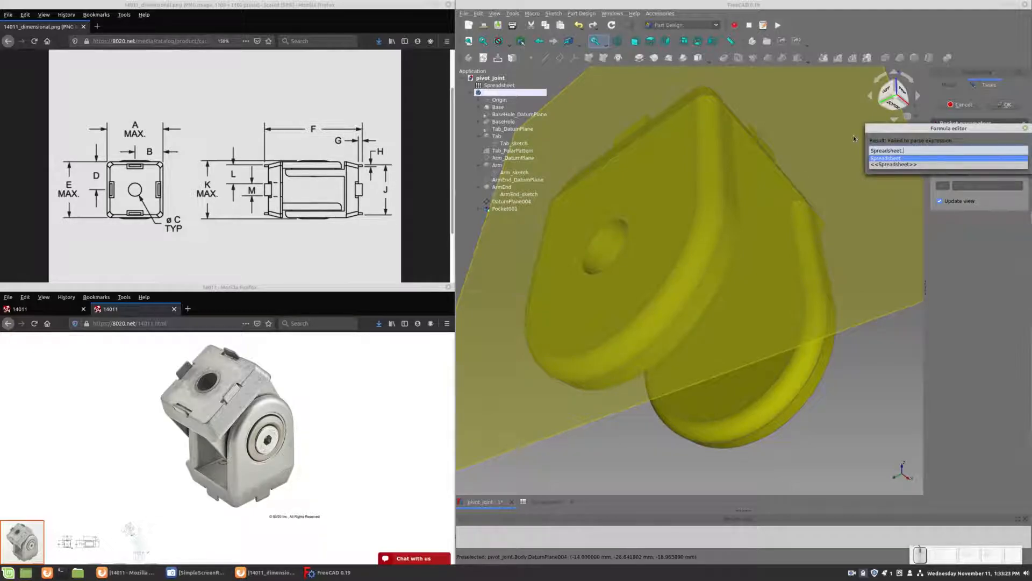
type("BaseInn")
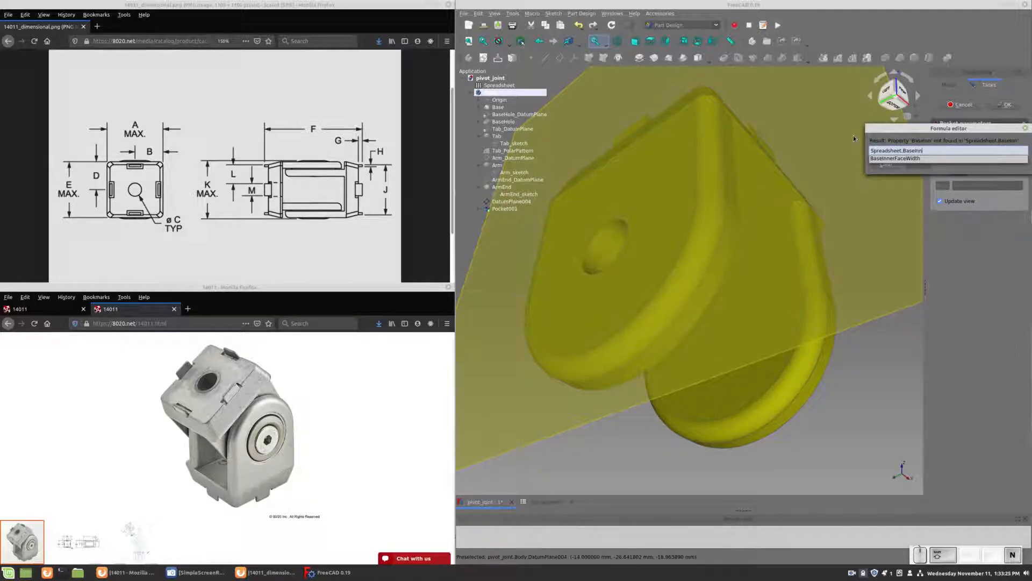
key("Down")
key("Return")
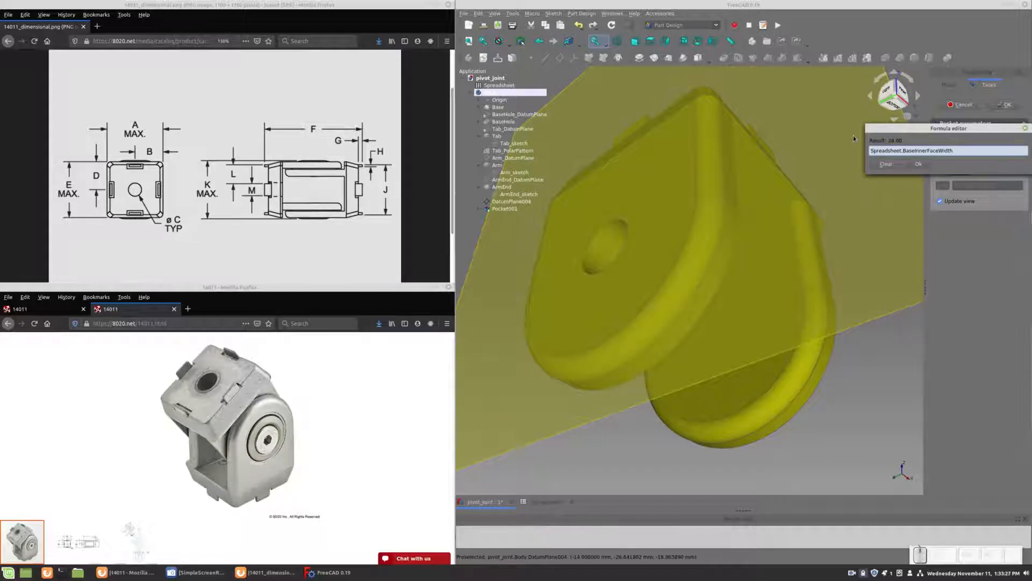
key("Return")
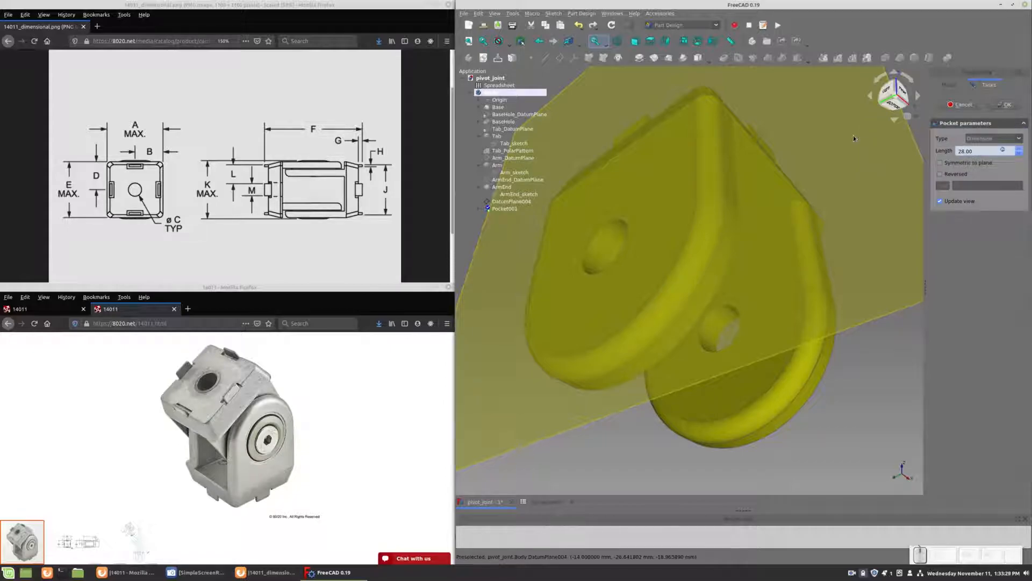
left_click(1005, 105)
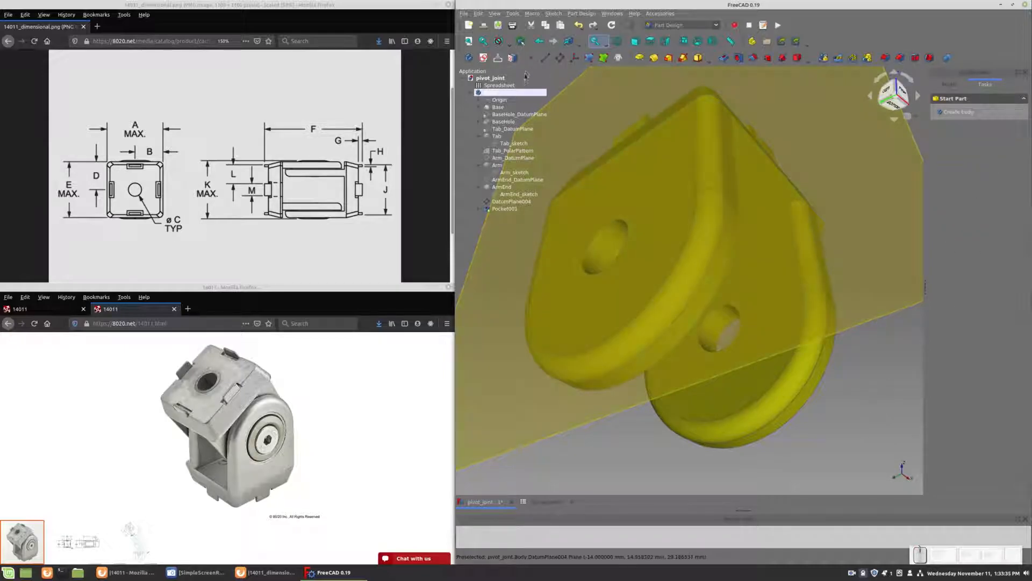
Hide the arm face's datum plane and inspect the holes in both arms from an isometric view.
left_click(508, 201)
key("space")
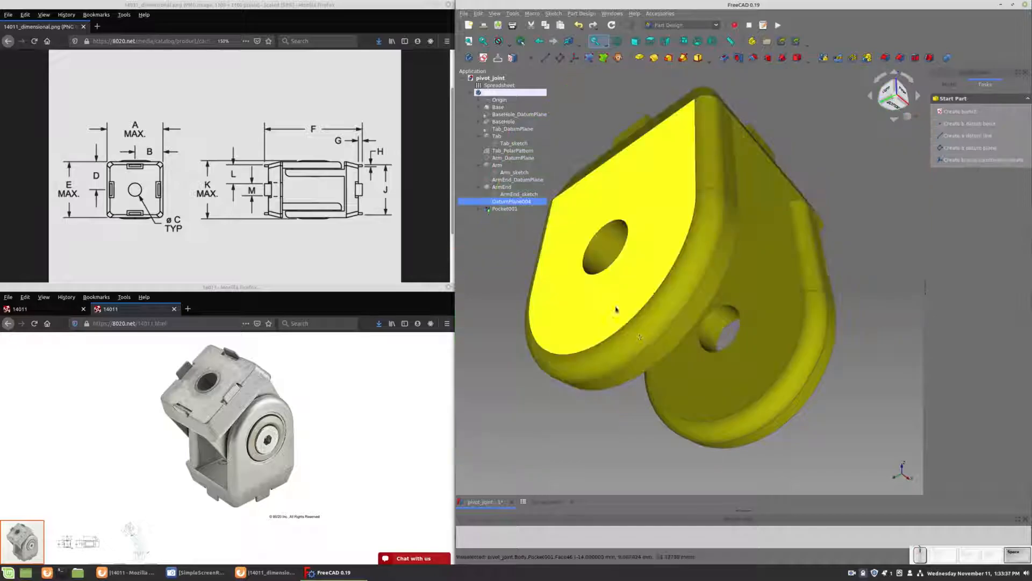
key("0")
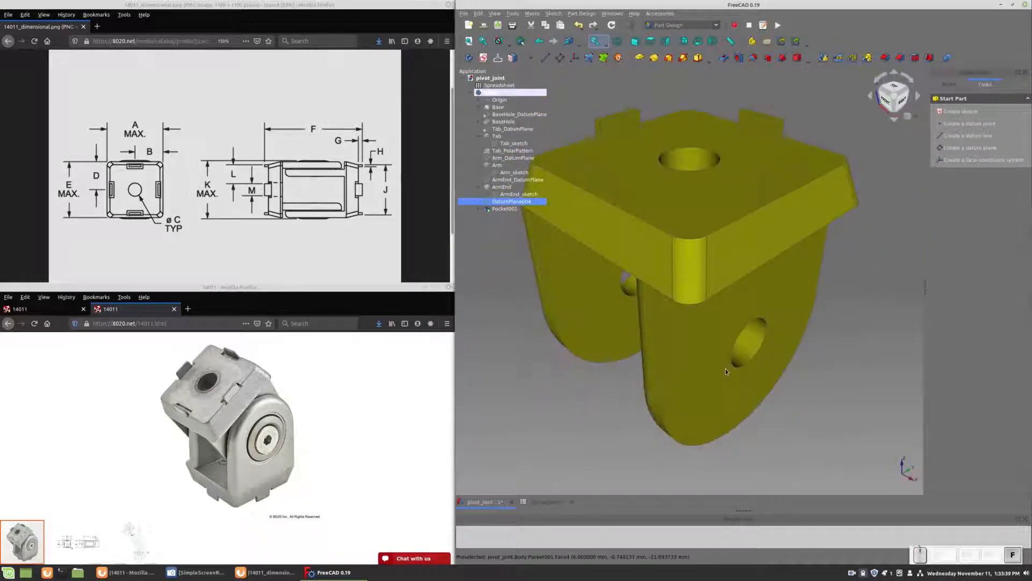
scroll(699, 434, "down", 3)
scroll(699, 434, "up", 3)
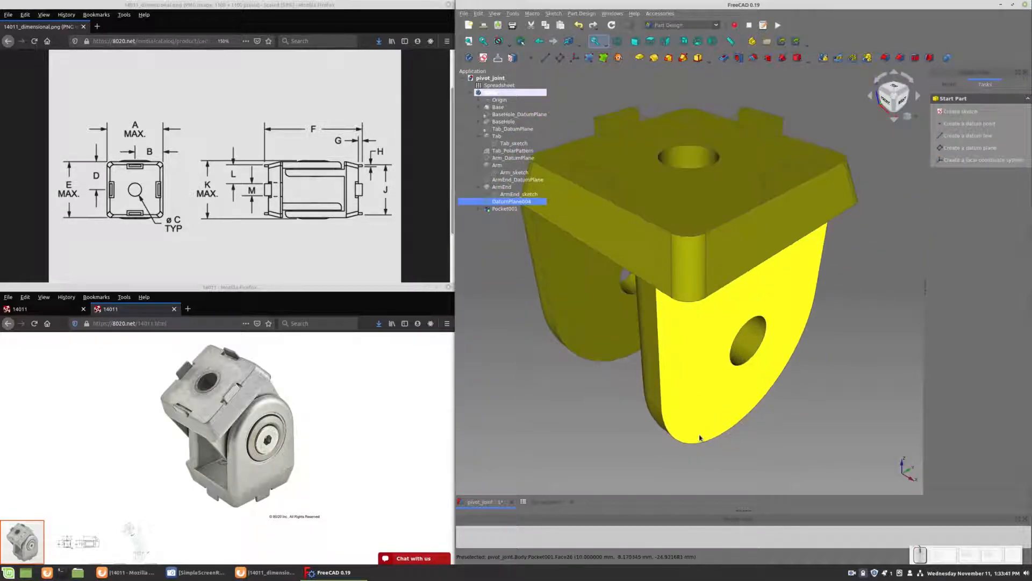
middle_click_drag(767, 465, 795, 414)
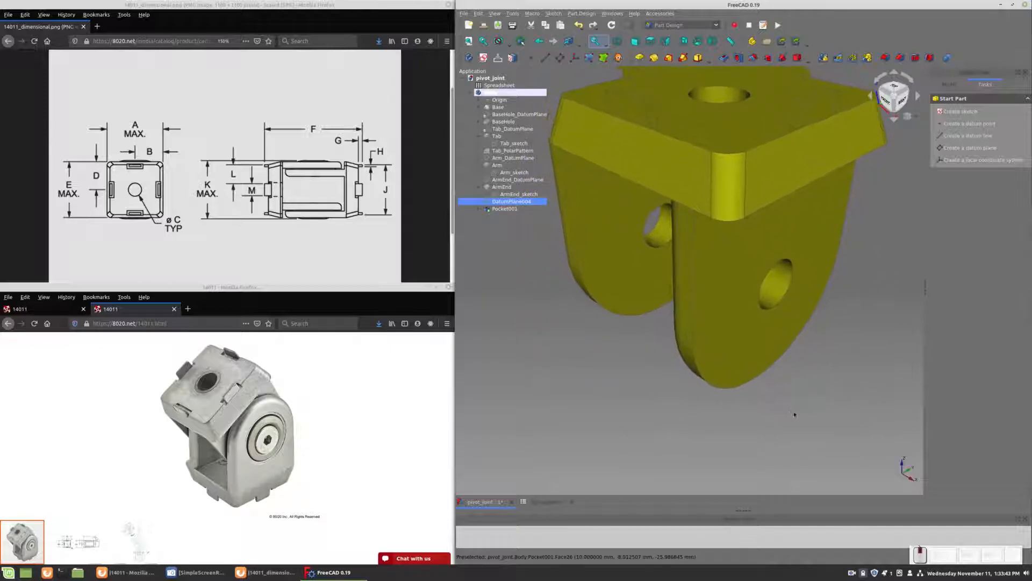
Rename the hole's datum plane as ArmHole_DatumPlane and the pocket's profile sketch as ArmHole_sketch.
left_click(521, 202)
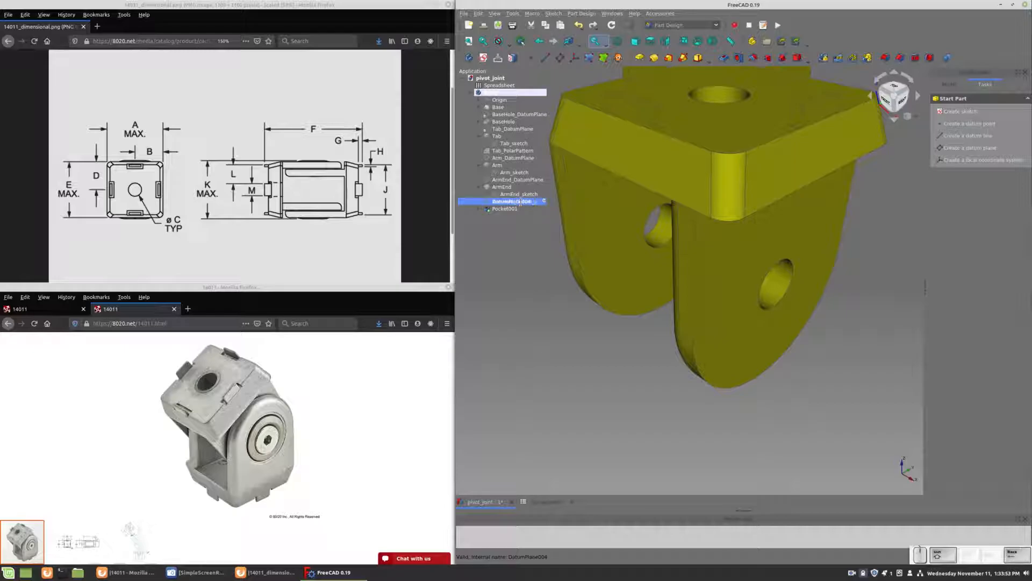
key("Return")
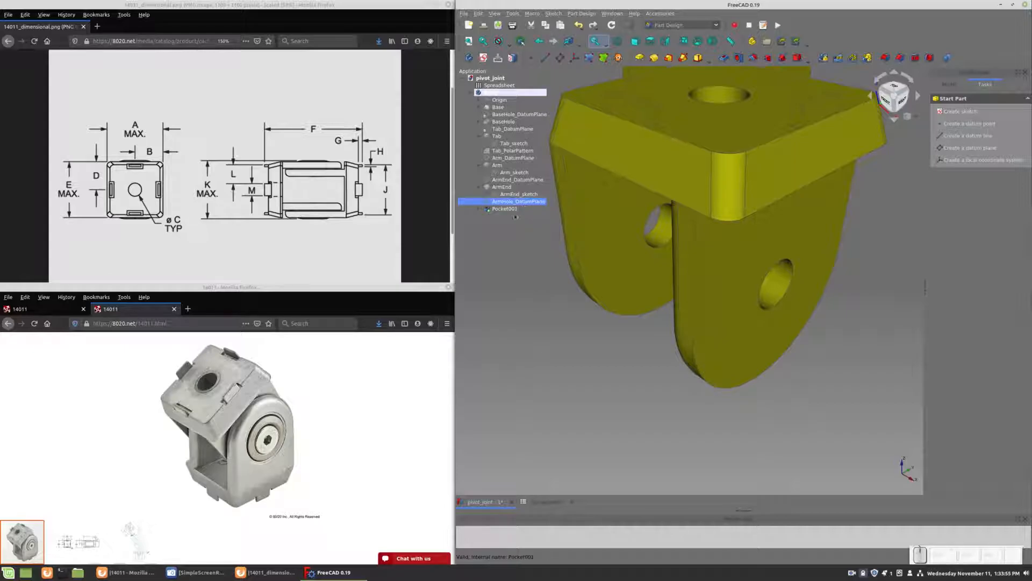
left_click(476, 210)
left_click(510, 216)
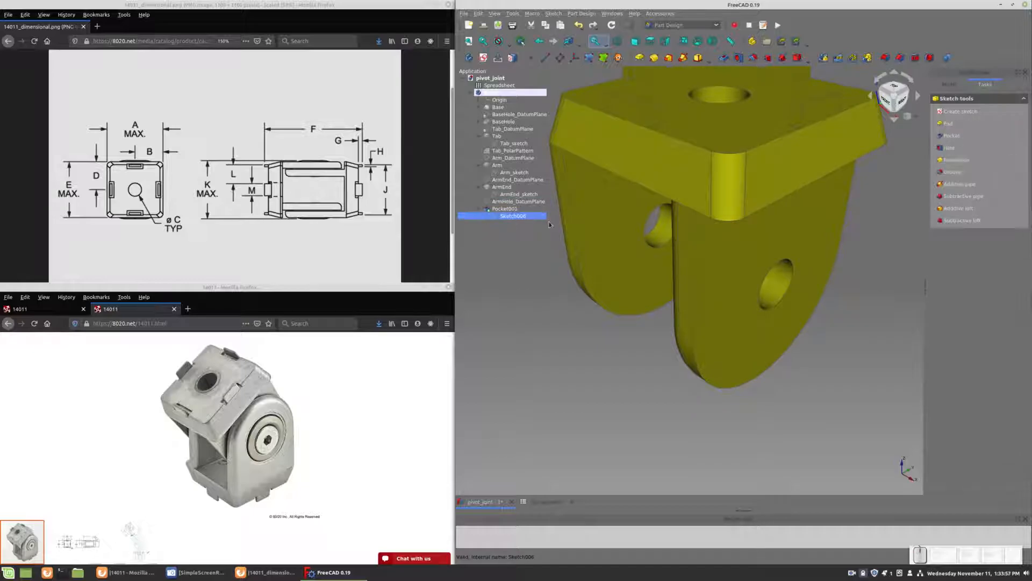
key("F2")
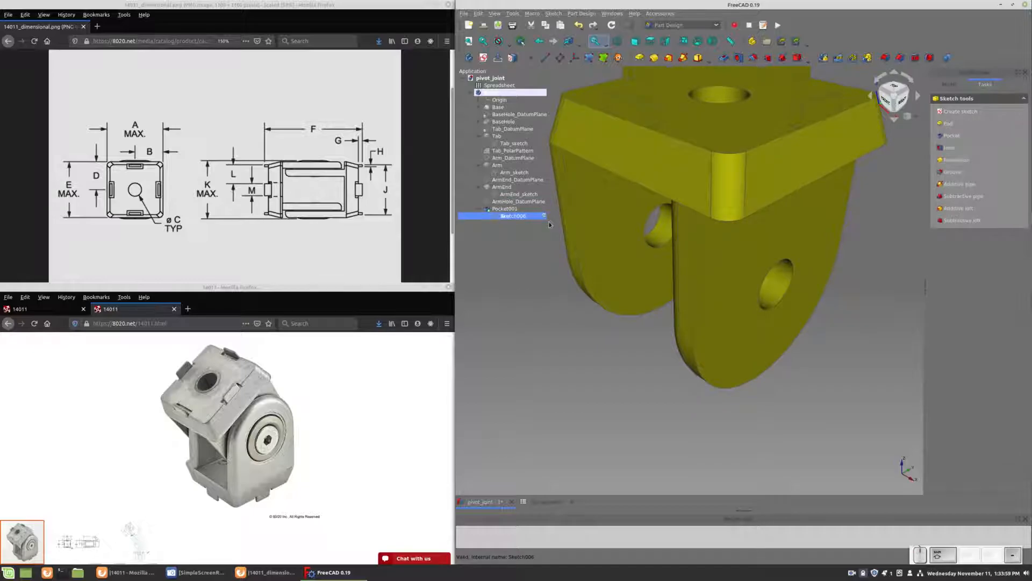
type("ArmHole_sketch")
key("Return")
Rename the pocket feature as ArmHole.
left_click(524, 209)
left_click(524, 208)
type("RrmHole")
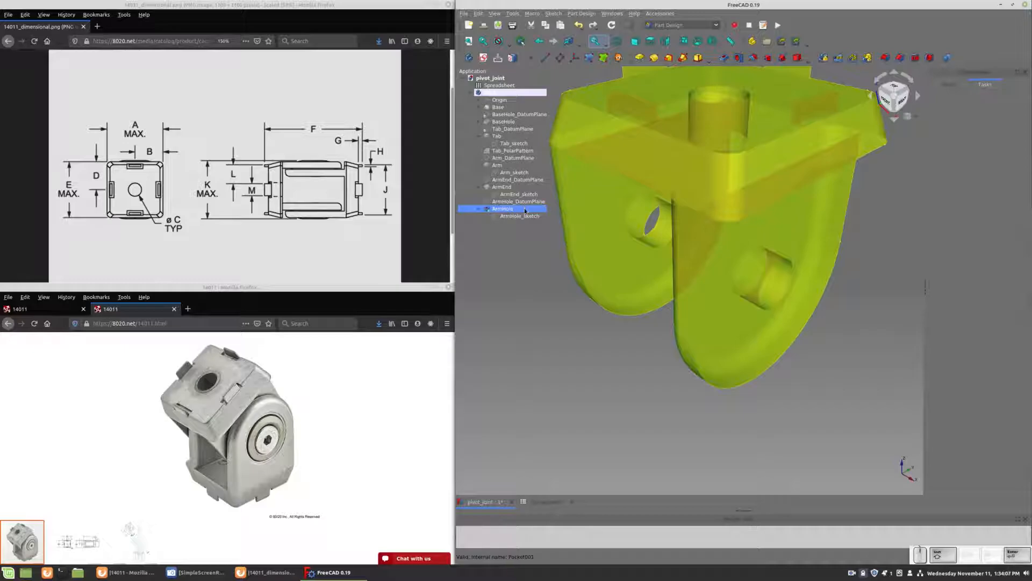
Inspect the base, both arms and the pivot holes from several angles.
key("Return")
left_click(682, 402)
key("v")
key("f")
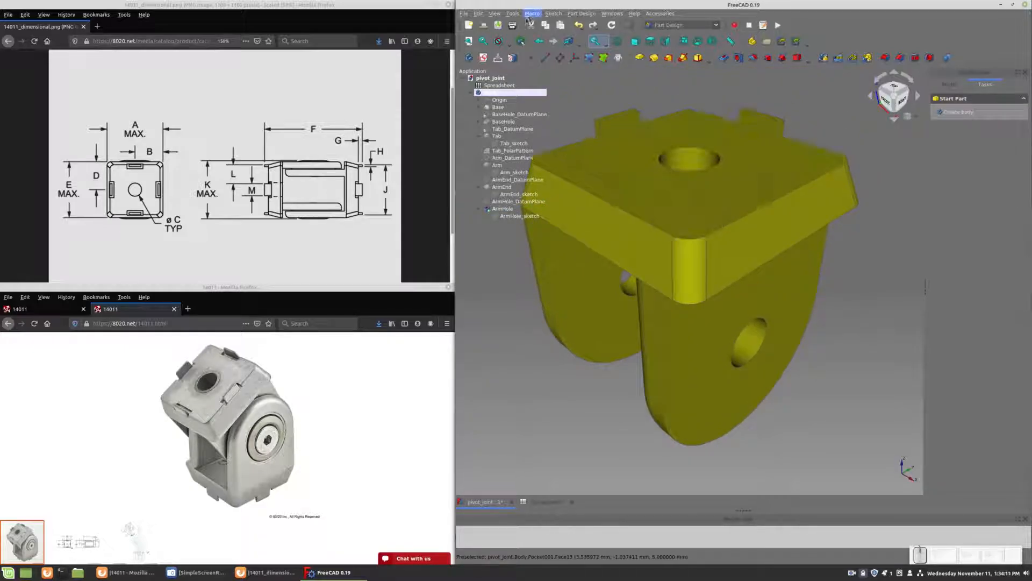
middle_click_drag(847, 413, 503, 364)
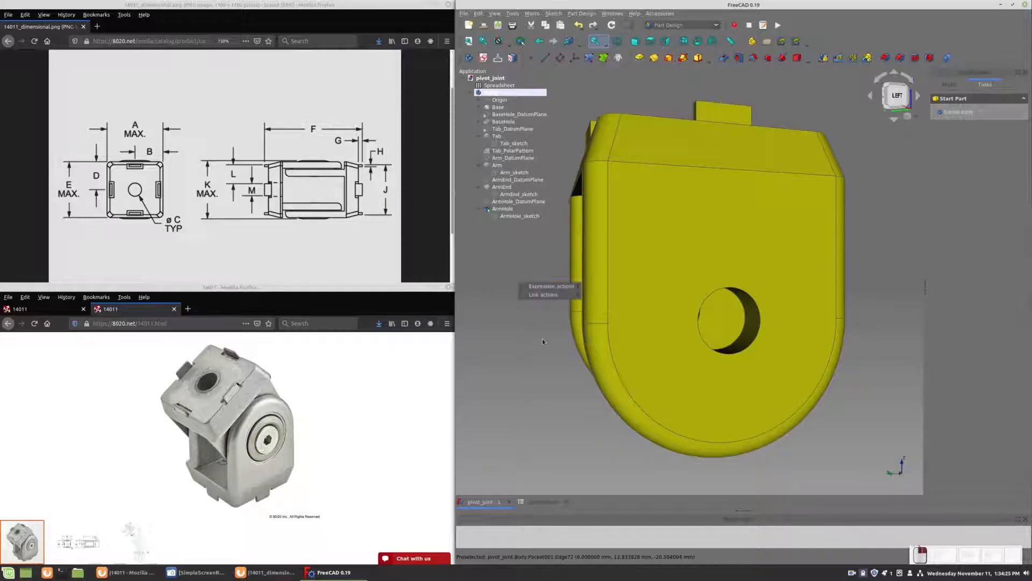
middle_click_drag(869, 382, 849, 473)
middle_click_drag(717, 479, 619, 426)
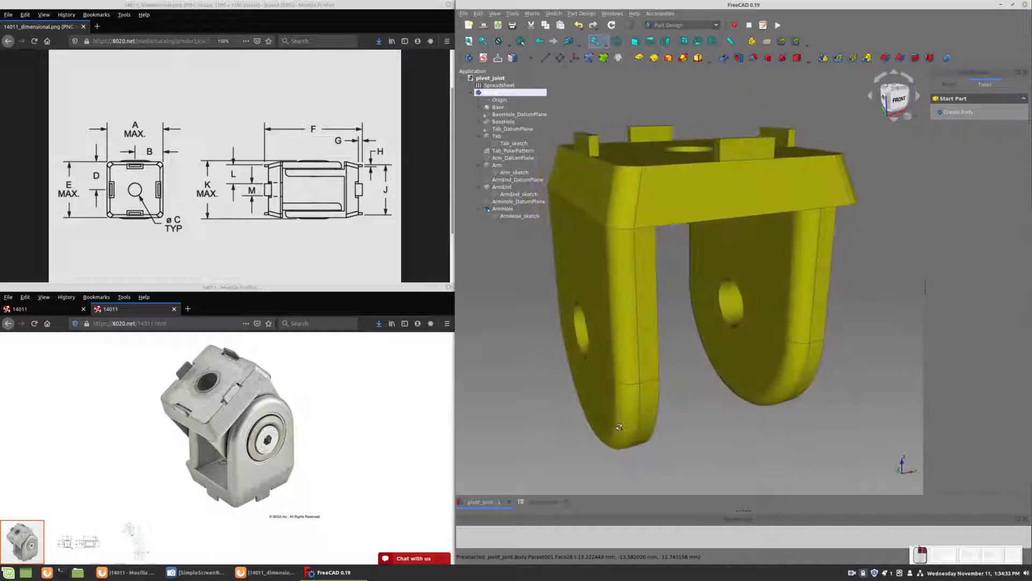
middle_click_drag(699, 414, 731, 452)
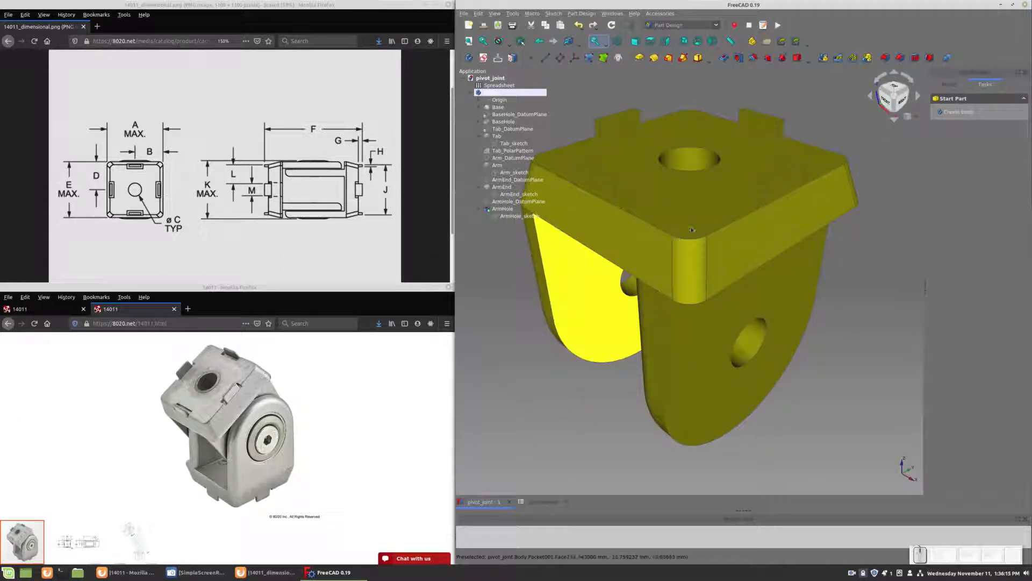
middle_click_drag(601, 406, 638, 409)
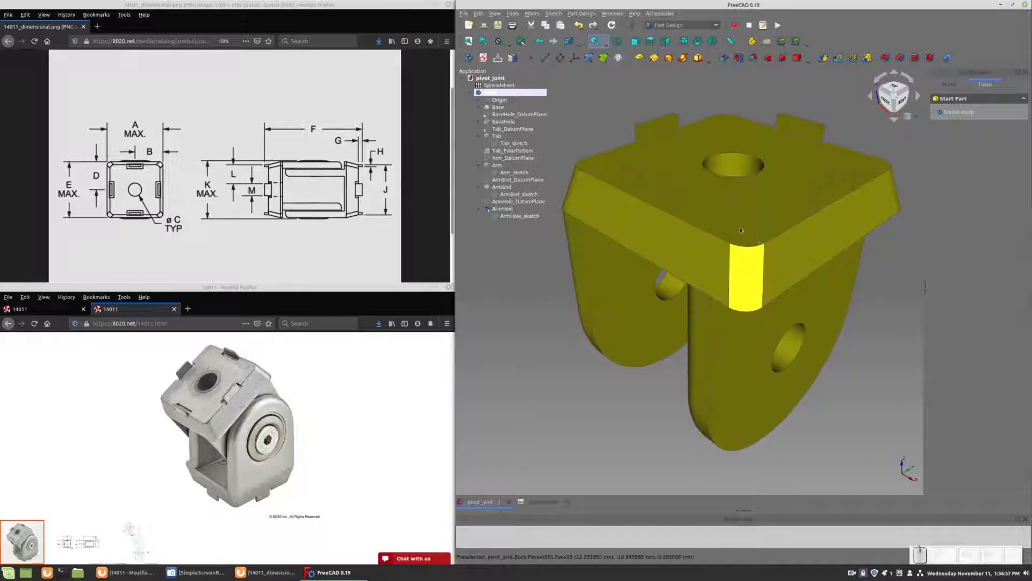
Look up dimension F in the product's specification table and add a spreadsheet row "Assembly length" with the value 49.
left_click(46, 310)
scroll(269, 480, "down", 2)
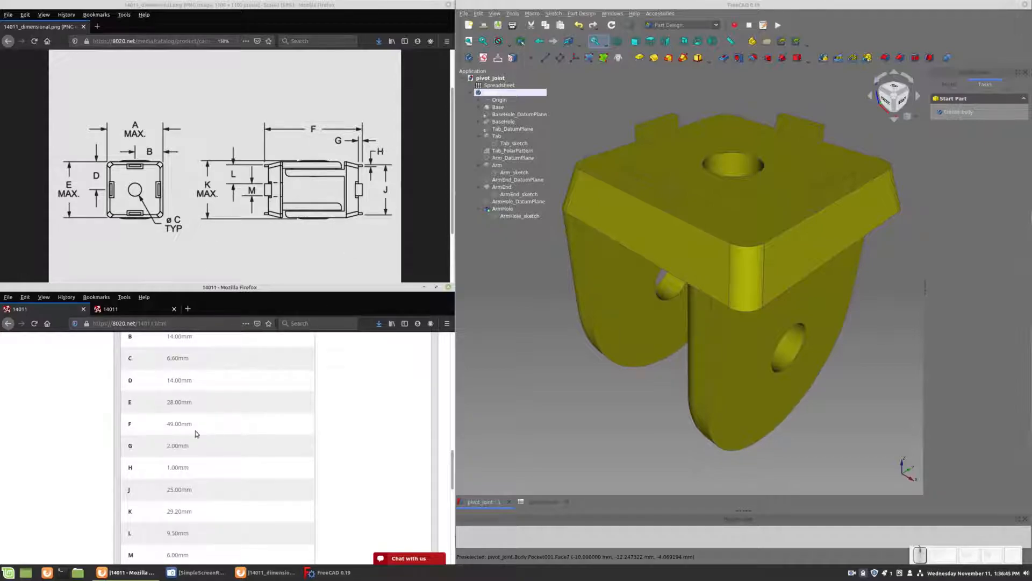
left_click(542, 502)
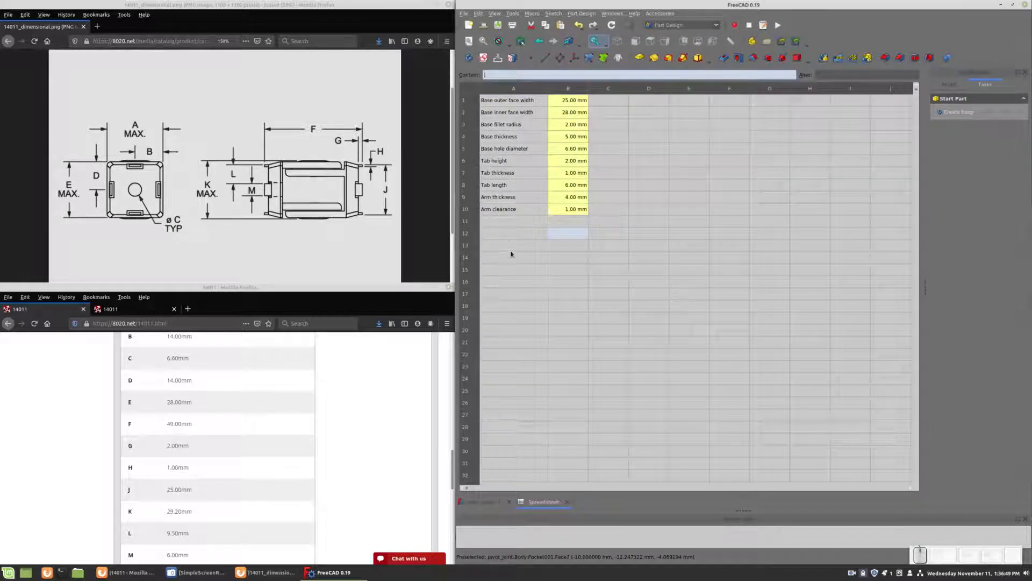
left_click(505, 224)
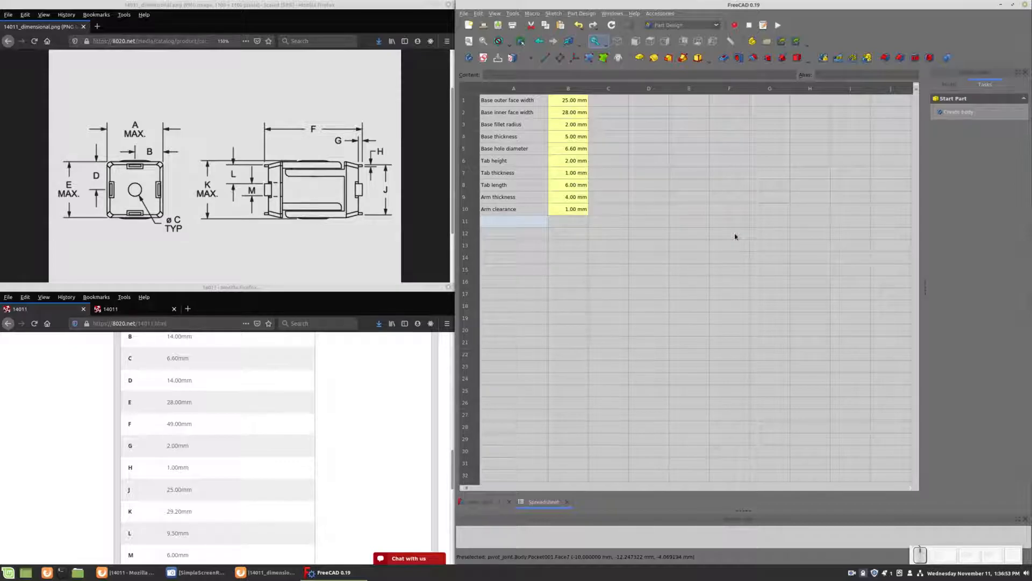
type("Assembly ")
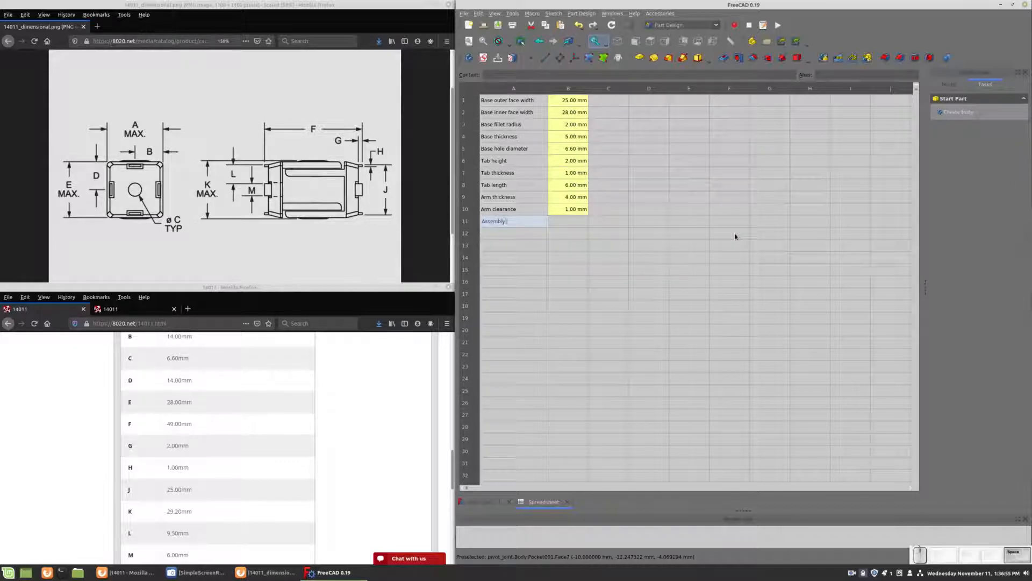
type("length")
key("Tab")
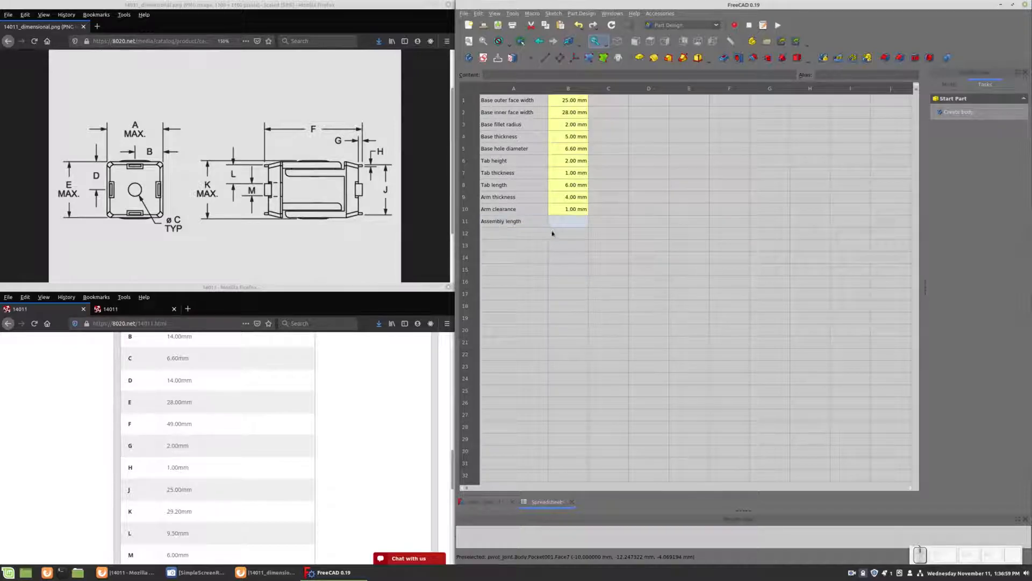
type("49")
key("Return")
Give the Assembly length value the display unit mm and the alias AssemblyLength.
left_click(778, 231)
left_click(772, 247)
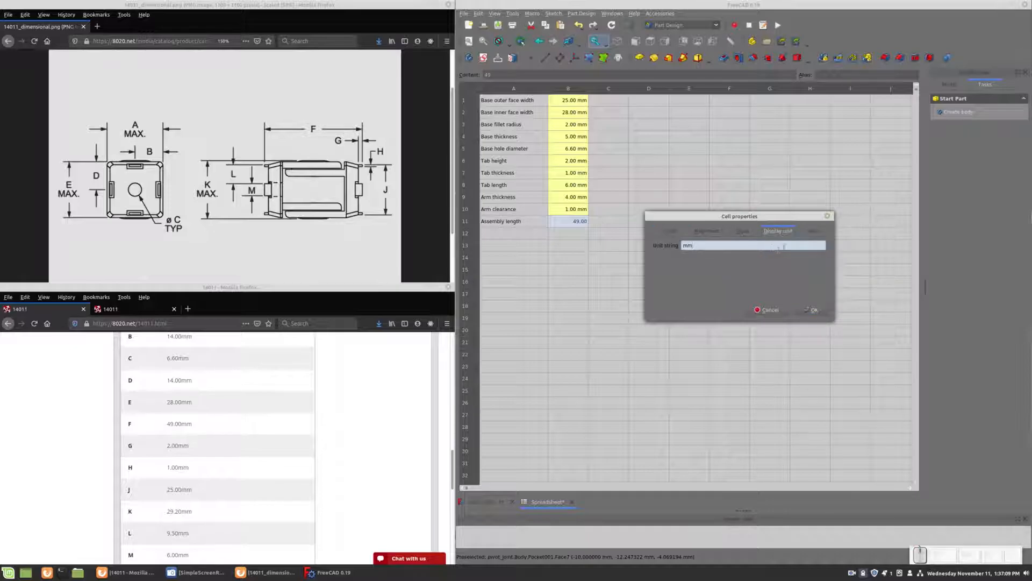
left_click(815, 230)
type("AssemblyLength")
key("Return")
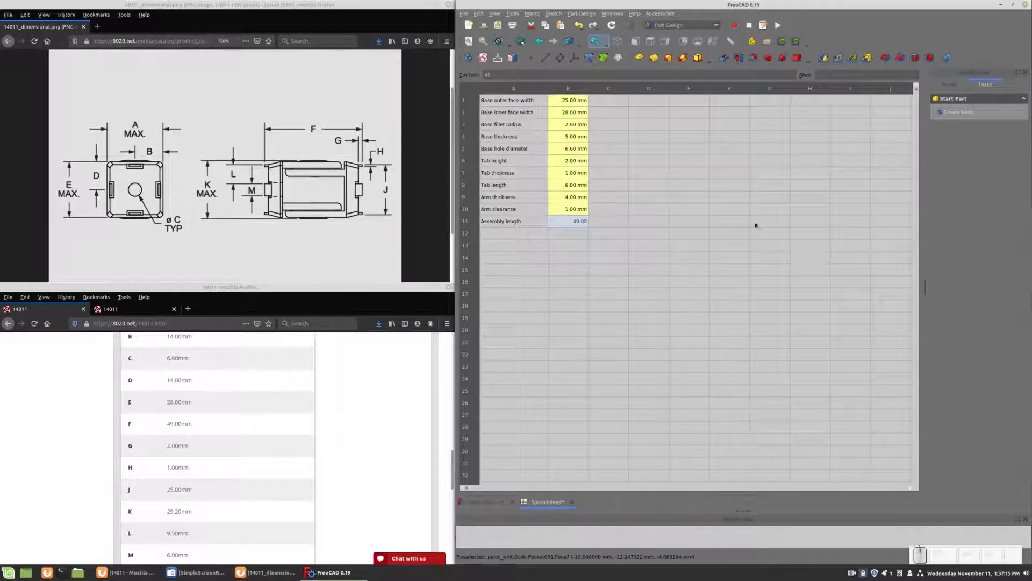
left_click(569, 239)
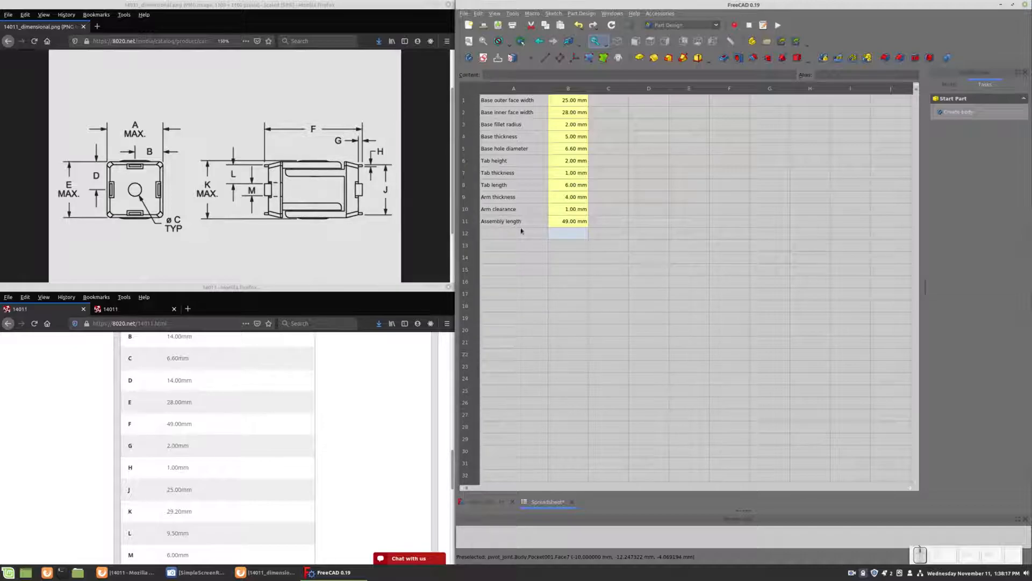
Set the Base thickness value to the formula AssemblyLength/2-TabHeight-ArmClearance-BaseInnerFaceWidth/2 and save the document.
left_click(537, 166)
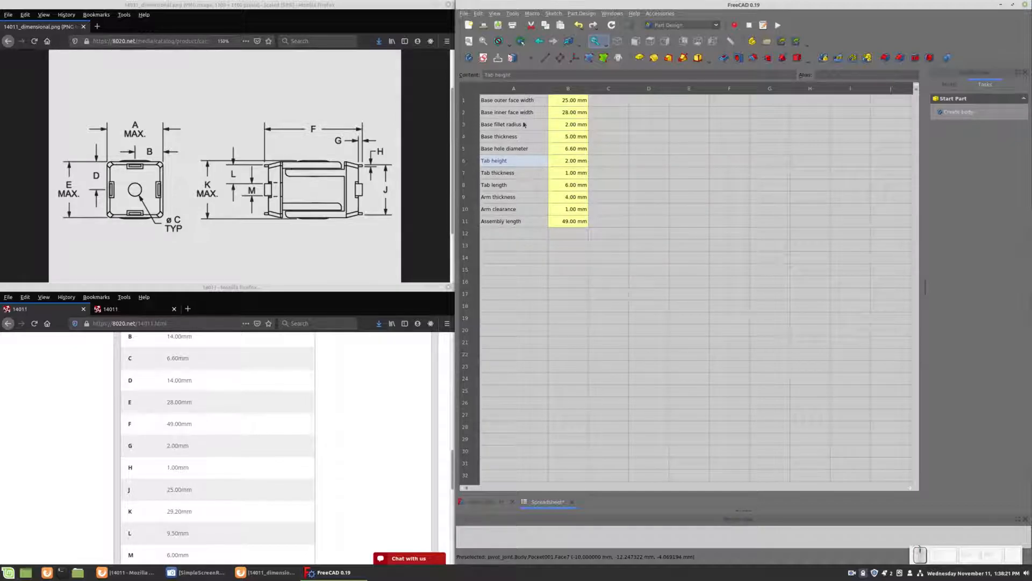
left_click(557, 136)
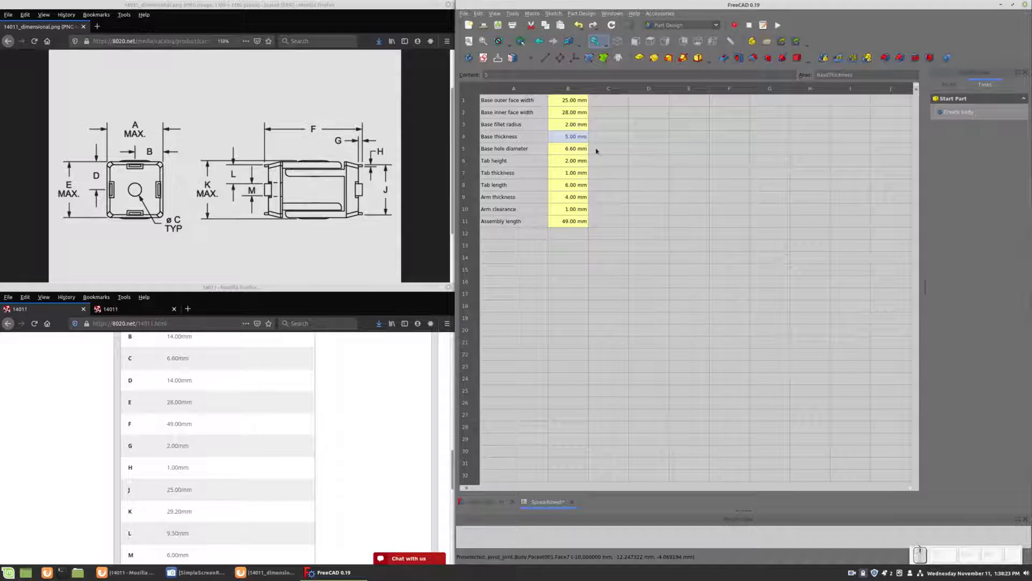
left_click(495, 75)
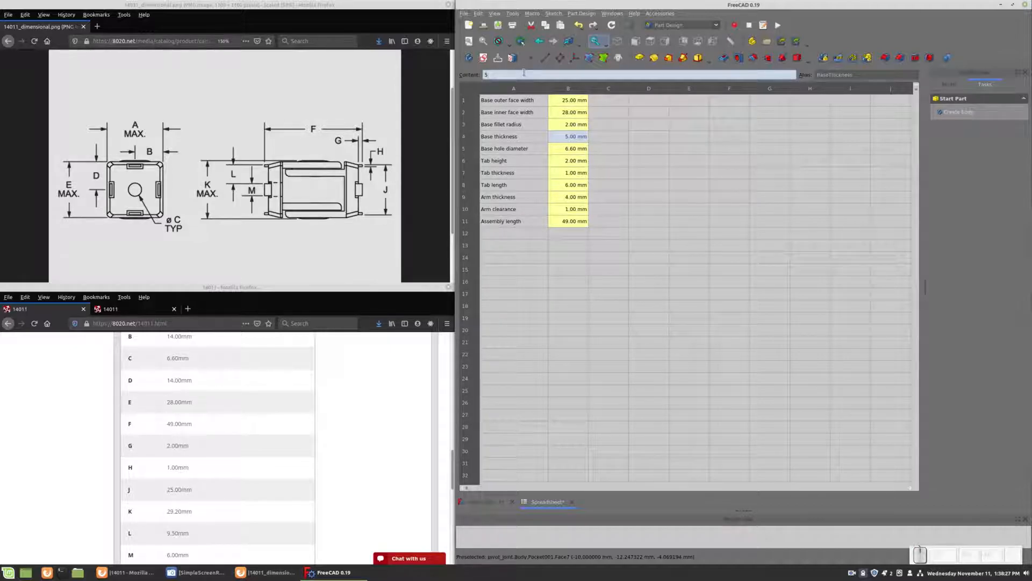
key("BackSpace")
type("Spre")
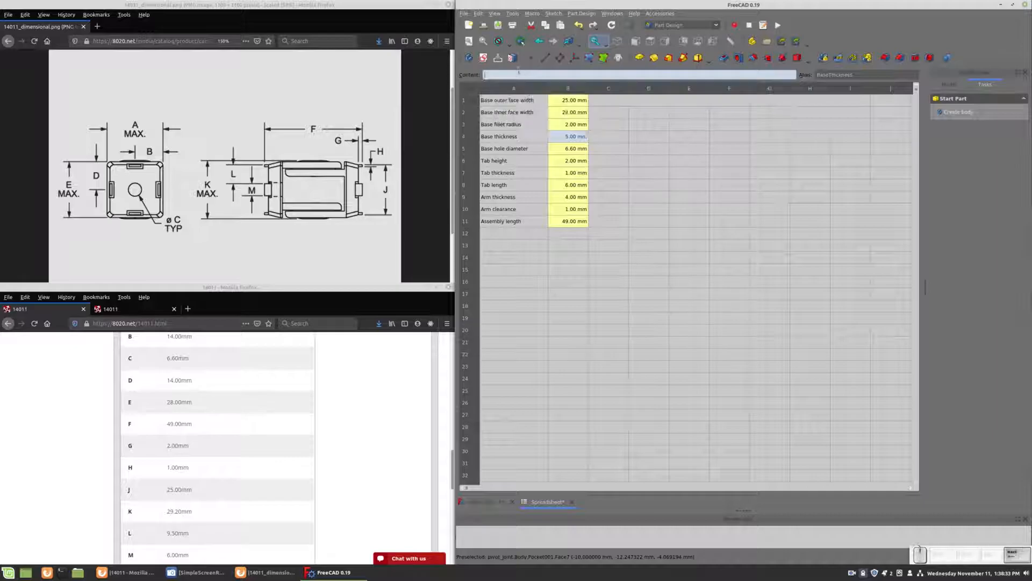
key("Return")
type(".As")
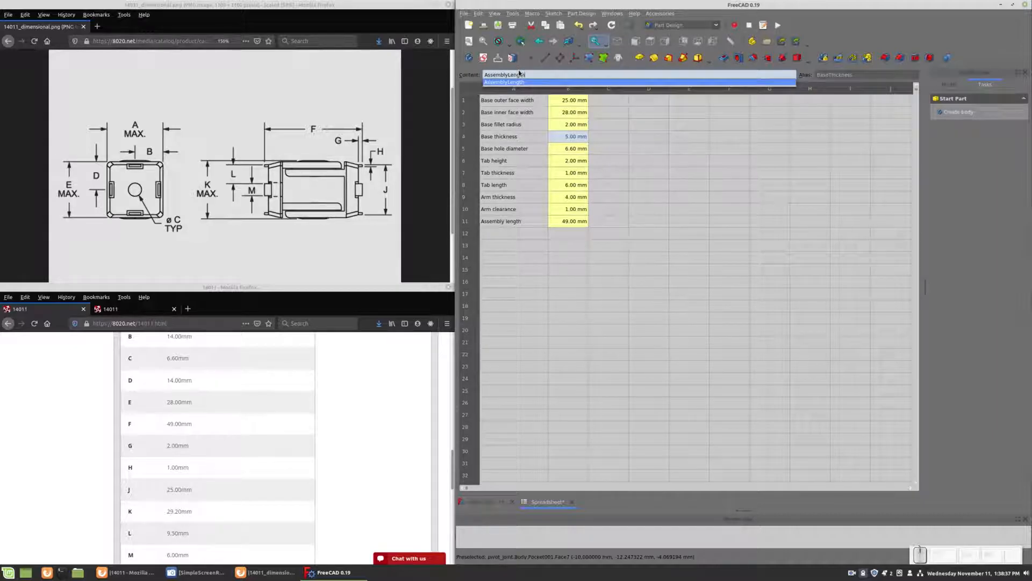
key("Return")
type("/2-")
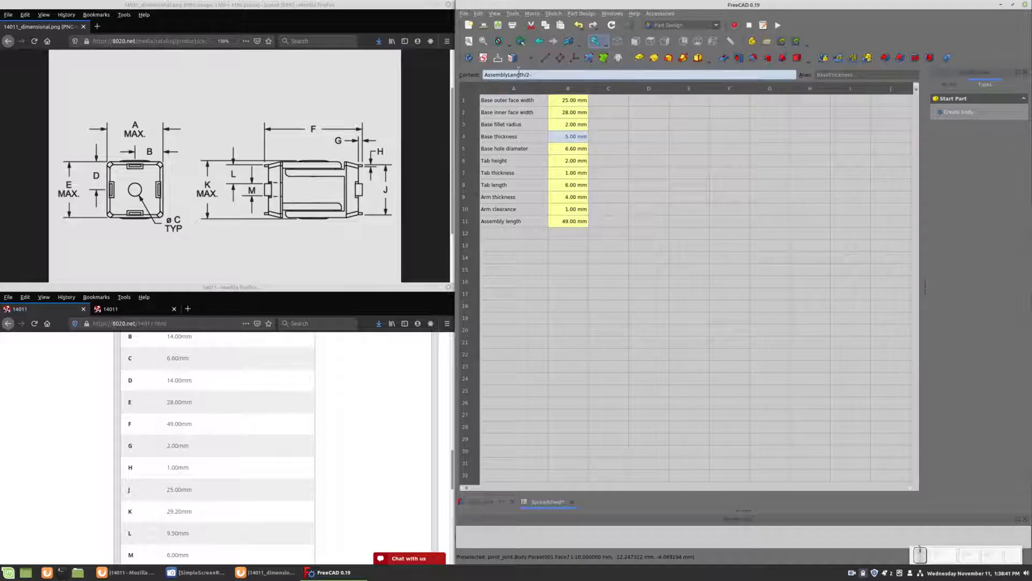
type("Tab")
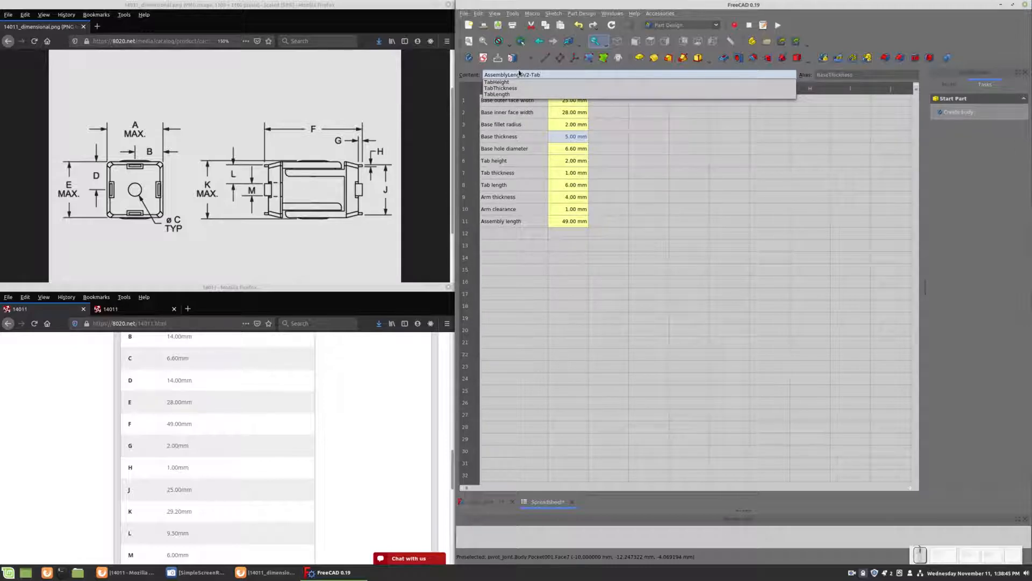
key("Down")
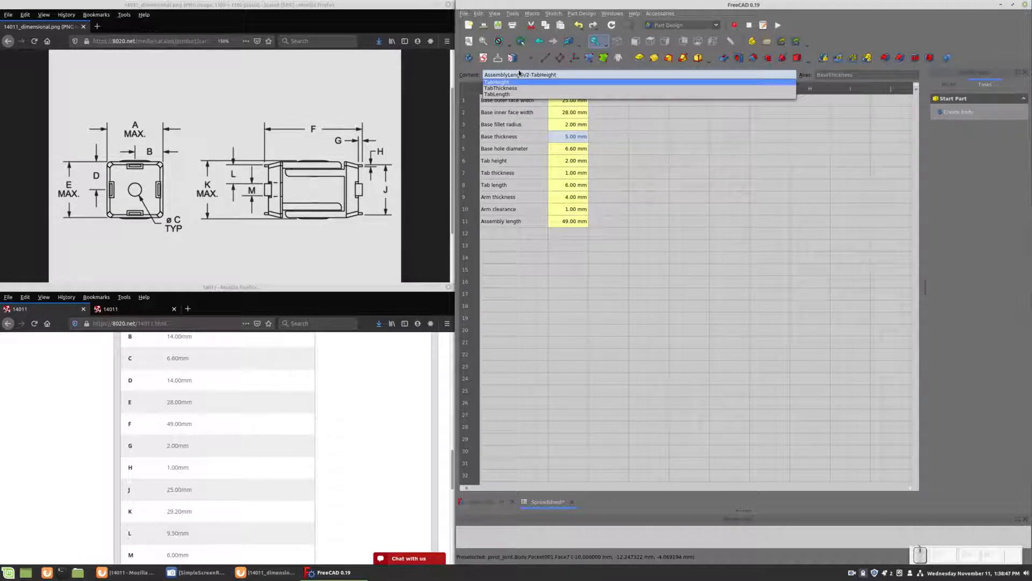
type("-")
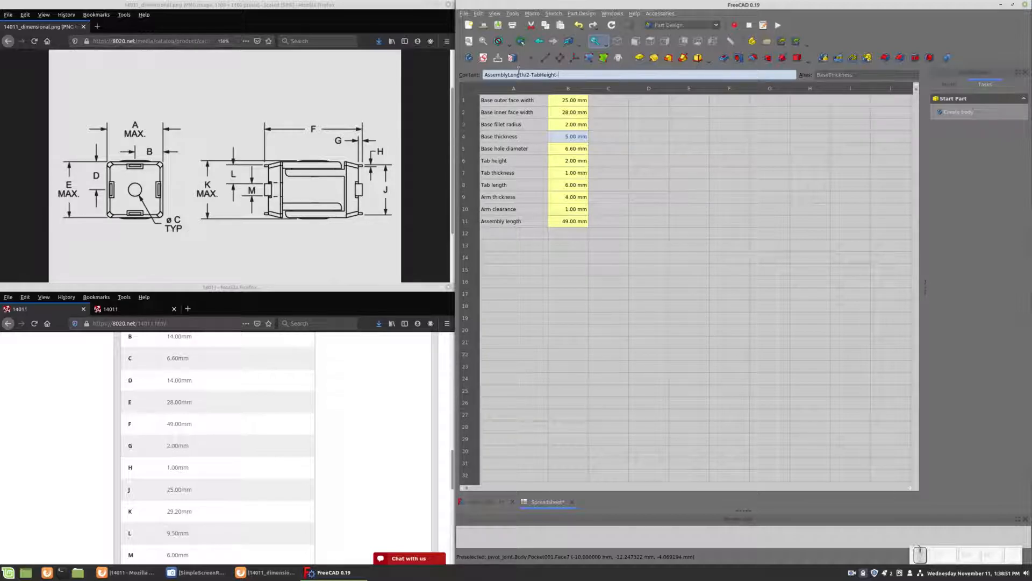
type("Arm")
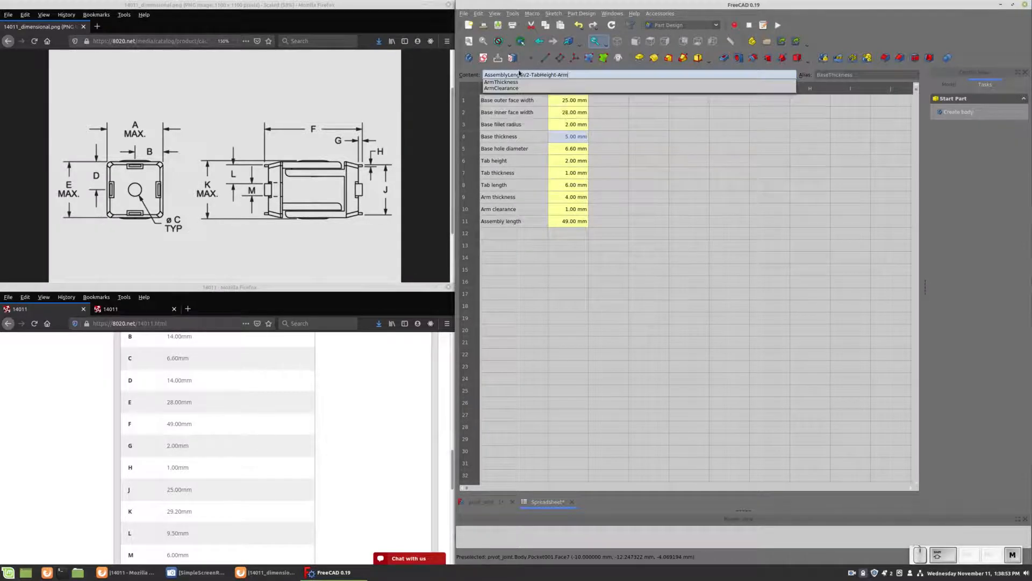
key("Down")
key("Down")
key("Return")
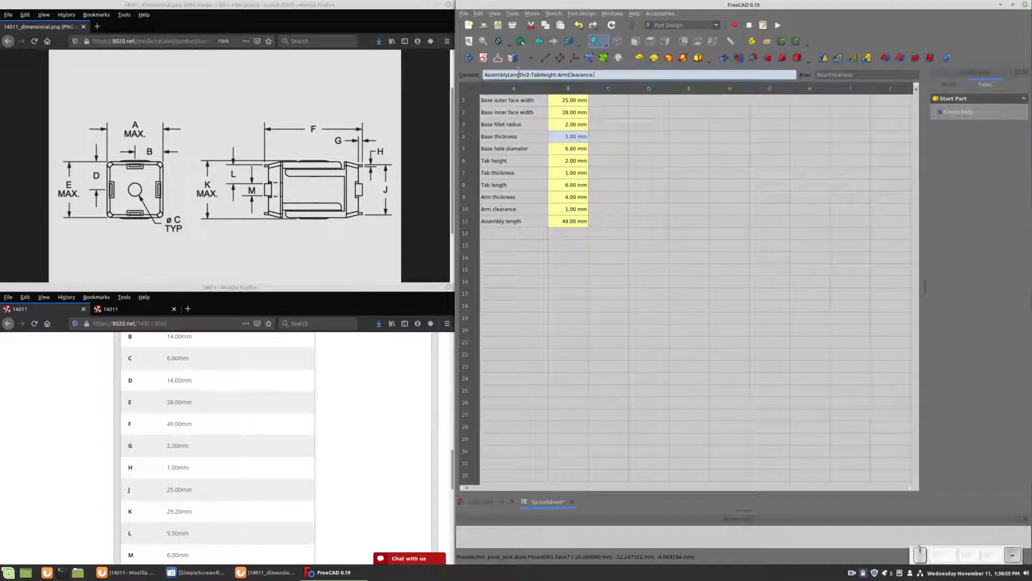
type("-BaseI")
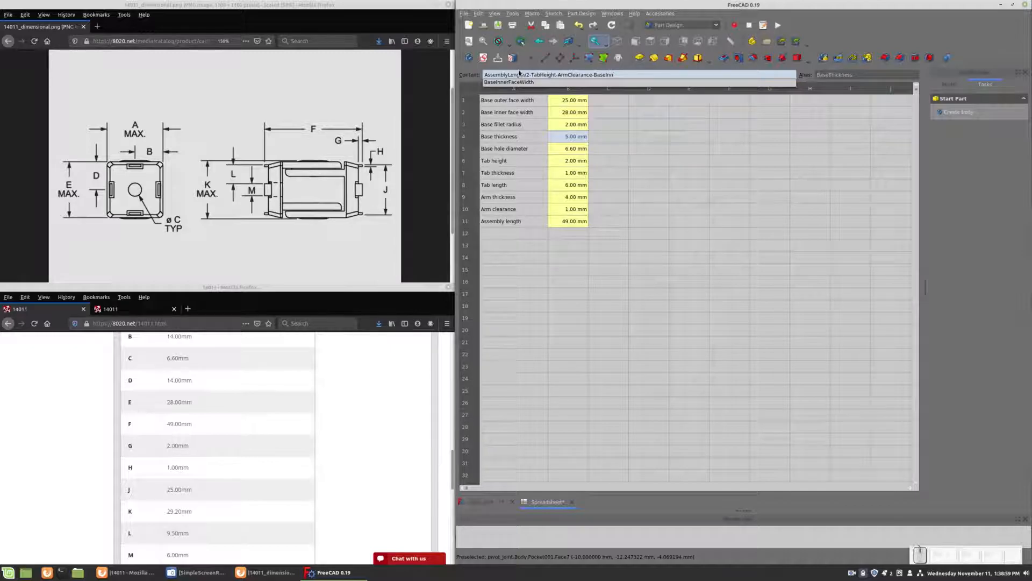
type("nn")
key("Down")
type("/")
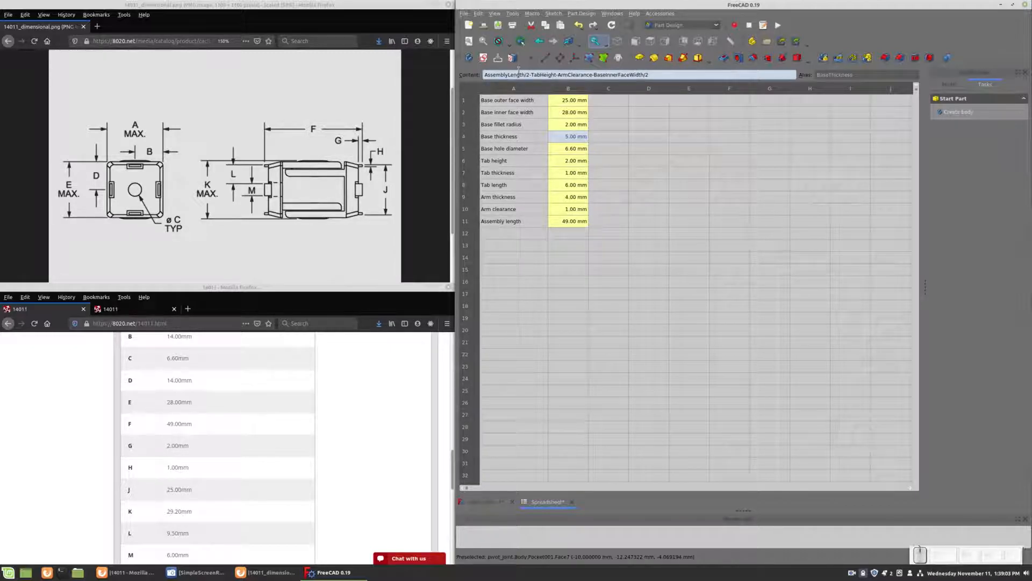
key("Return")
key("Up")
key("Down")
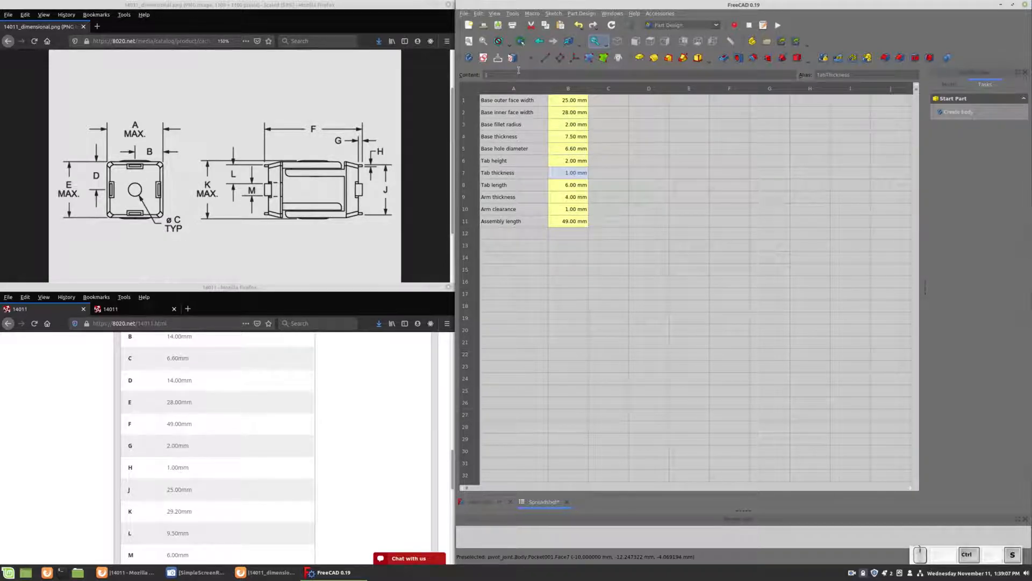
Examine the updated 3D model's base and arms from several angles and compare them with the product photo.
left_click(488, 500)
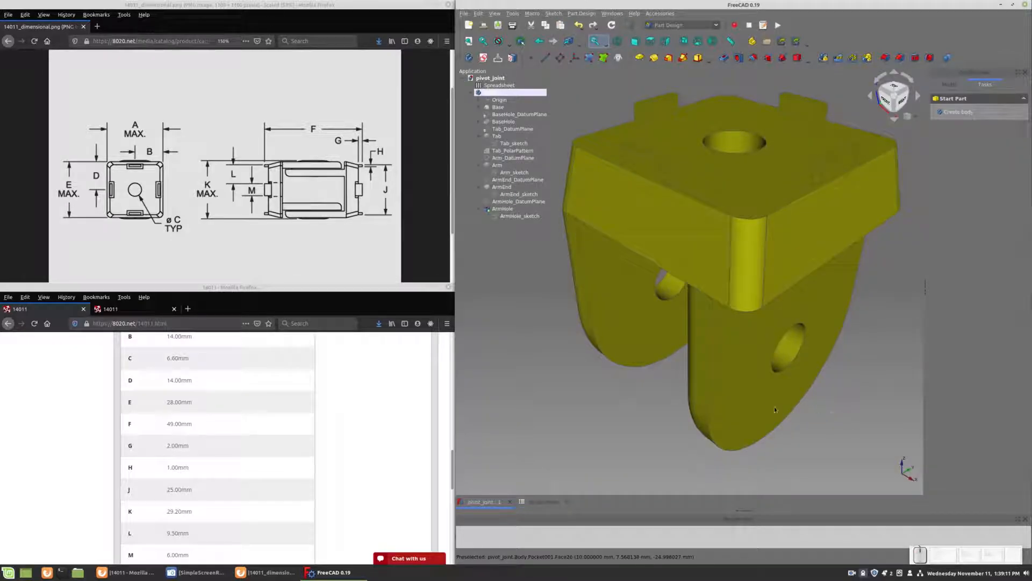
scroll(812, 409, "down", 2)
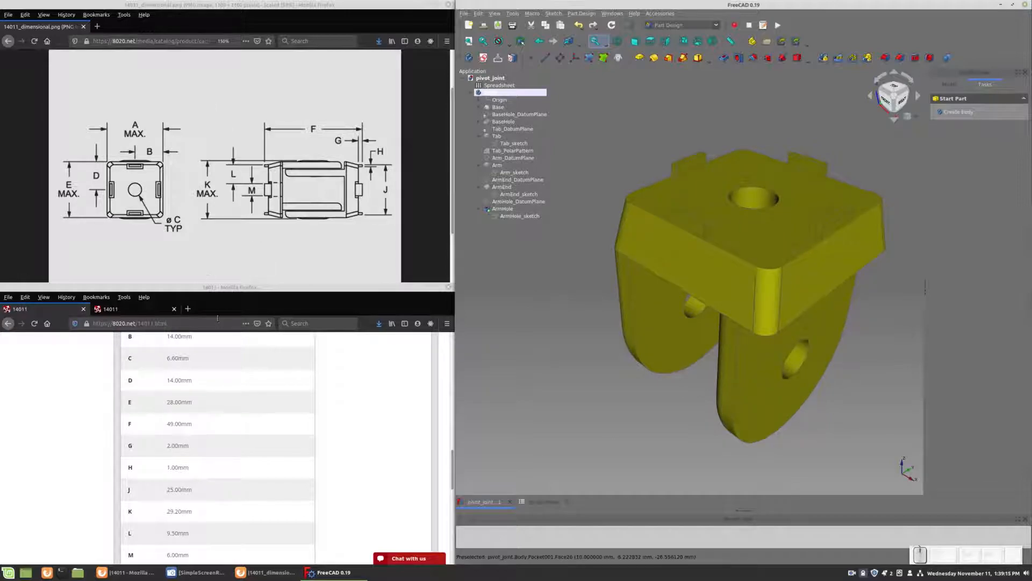
left_click(133, 309)
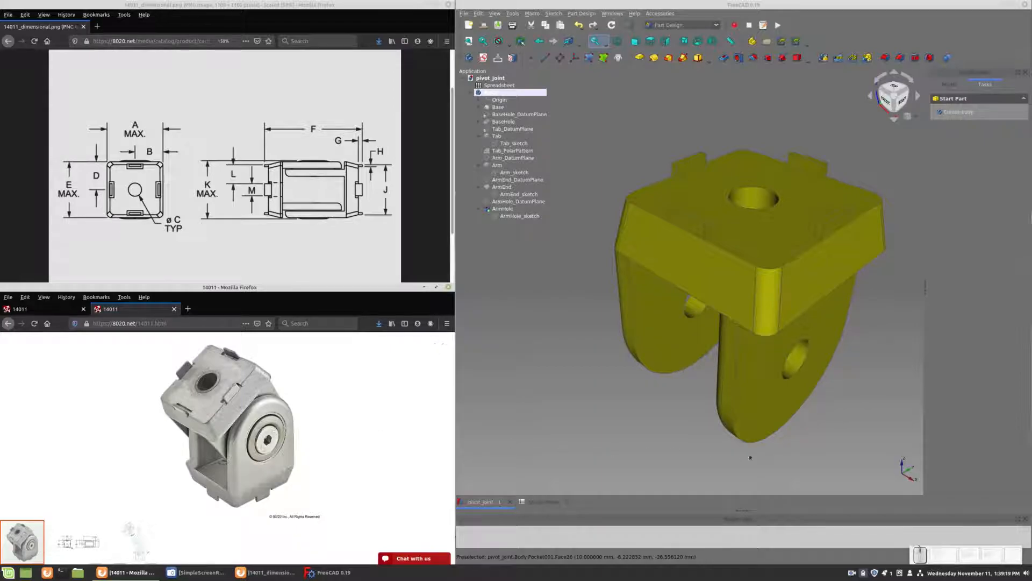
middle_click_drag(801, 434, 802, 346)
middle_click_drag(572, 302, 863, 423)
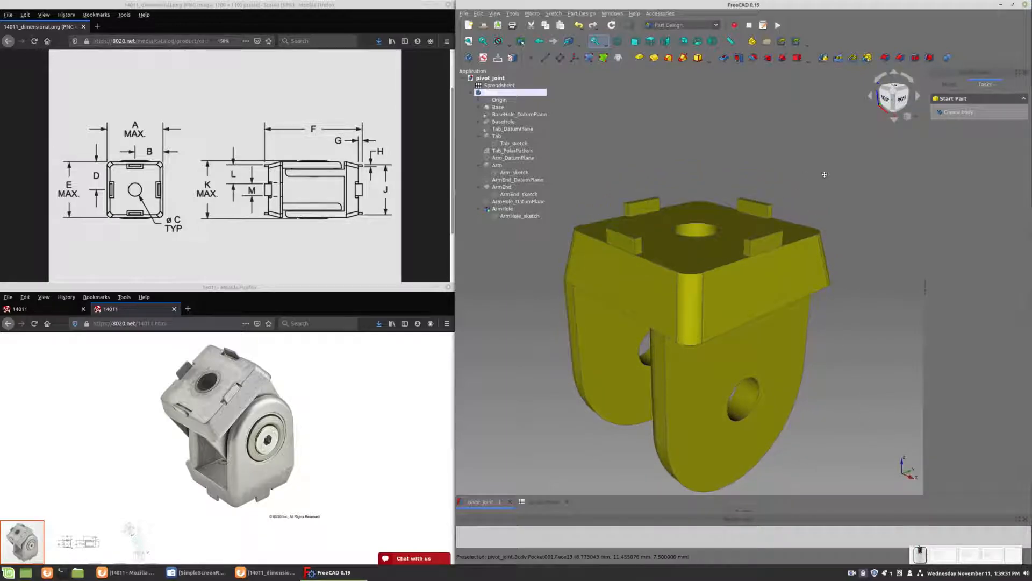
right_click(515, 292)
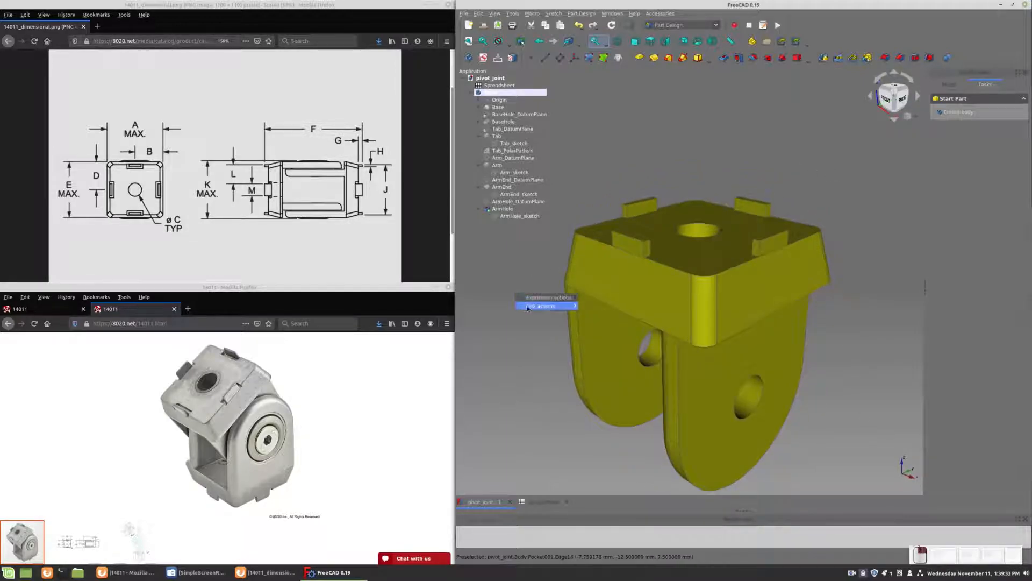
left_click(839, 369)
middle_click_drag(877, 366, 955, 299)
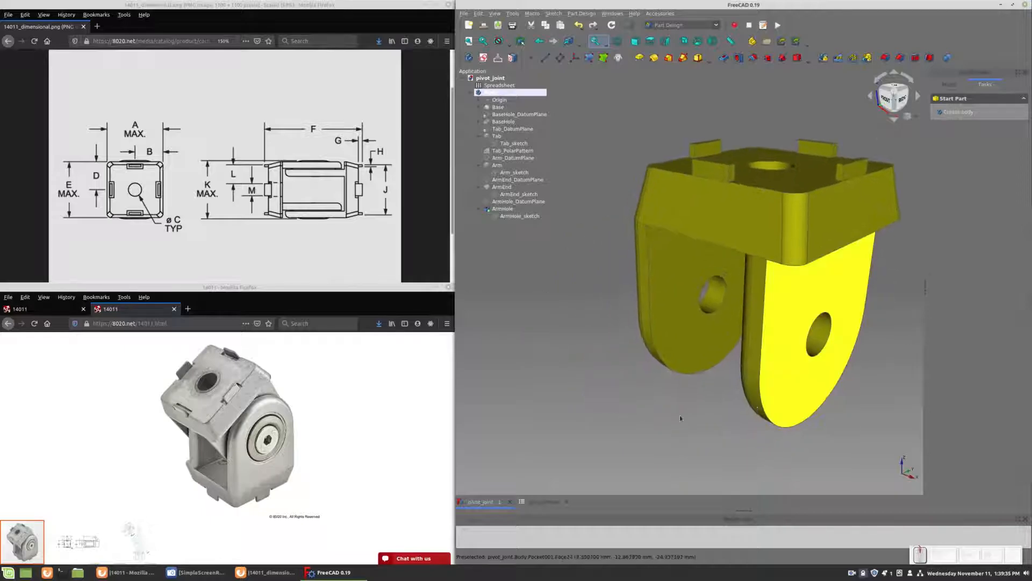
middle_click_drag(607, 385, 604, 406)
middle_click_drag(871, 143, 731, 144)
key("3")
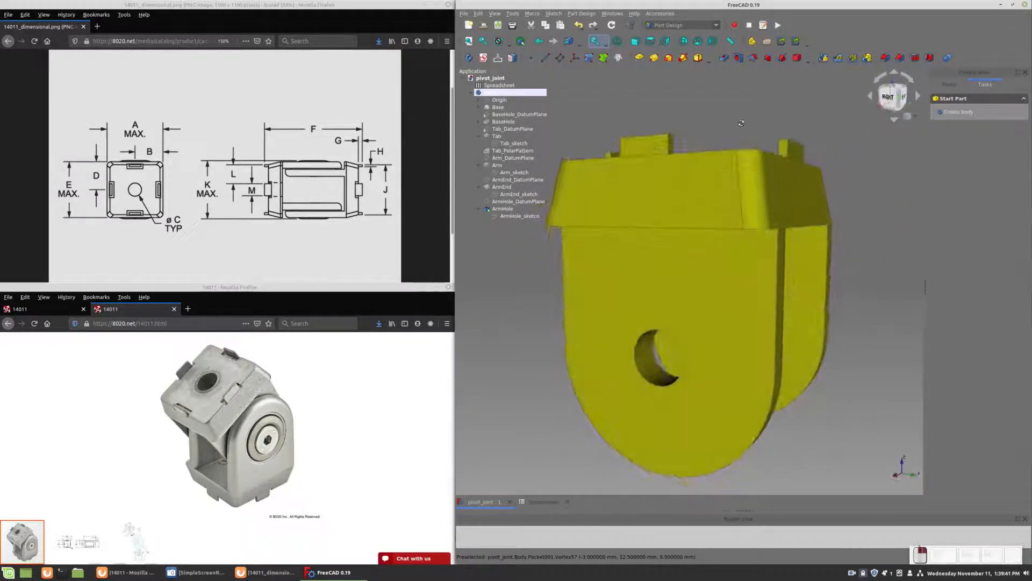
middle_click_drag(624, 425, 624, 372)
middle_click_drag(841, 424, 791, 345)
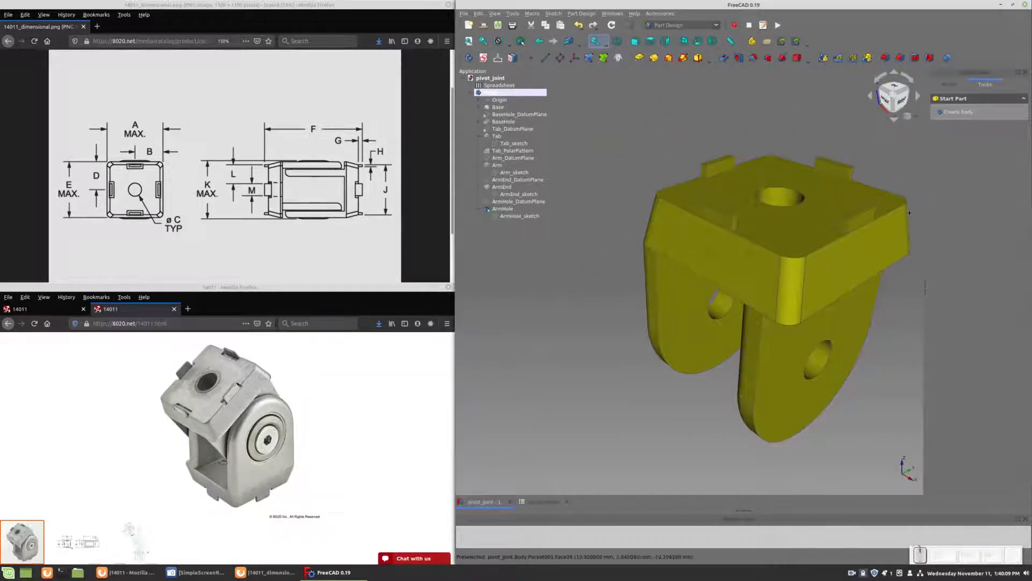